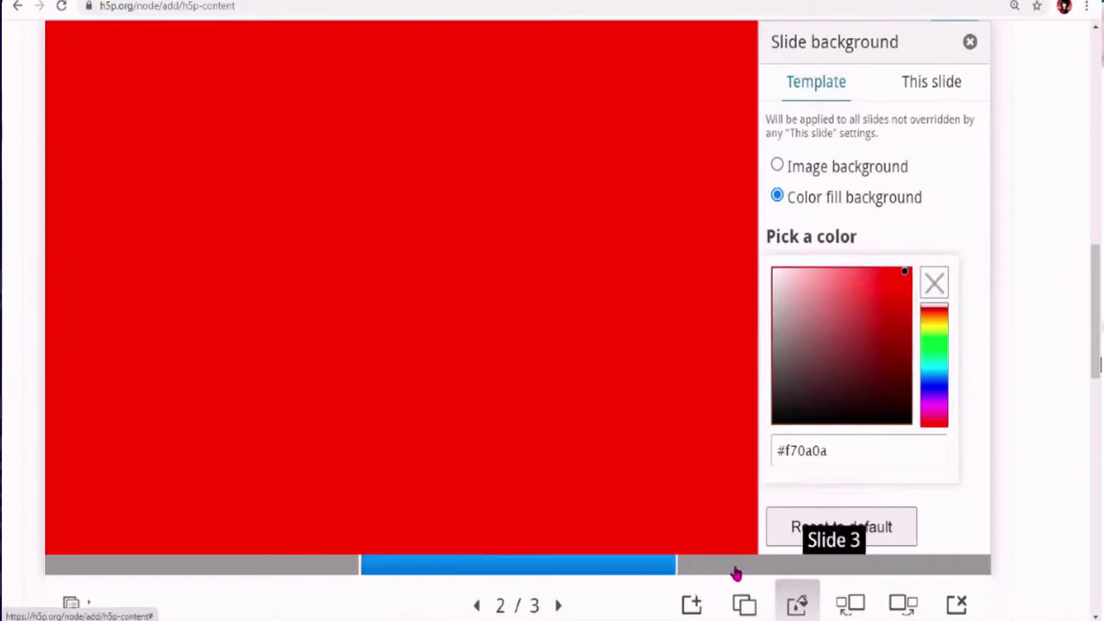
# Step: Give slide 2 its own yellow color fill background, #edf705, that overrides the template
pyautogui.click(734, 569)
pyautogui.click(329, 569)
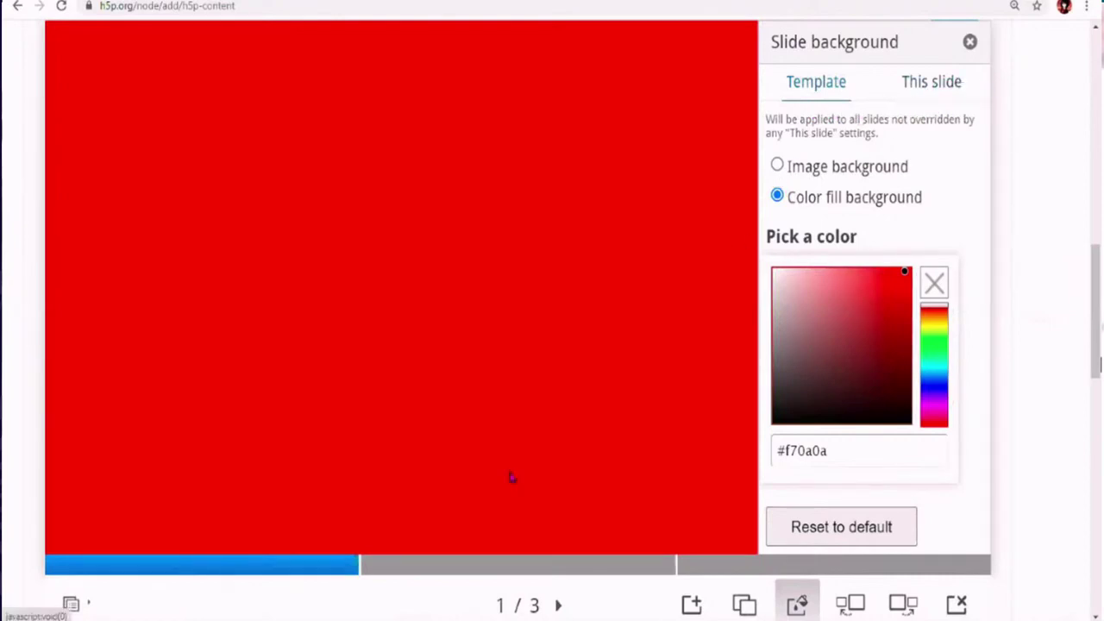
pyautogui.click(479, 564)
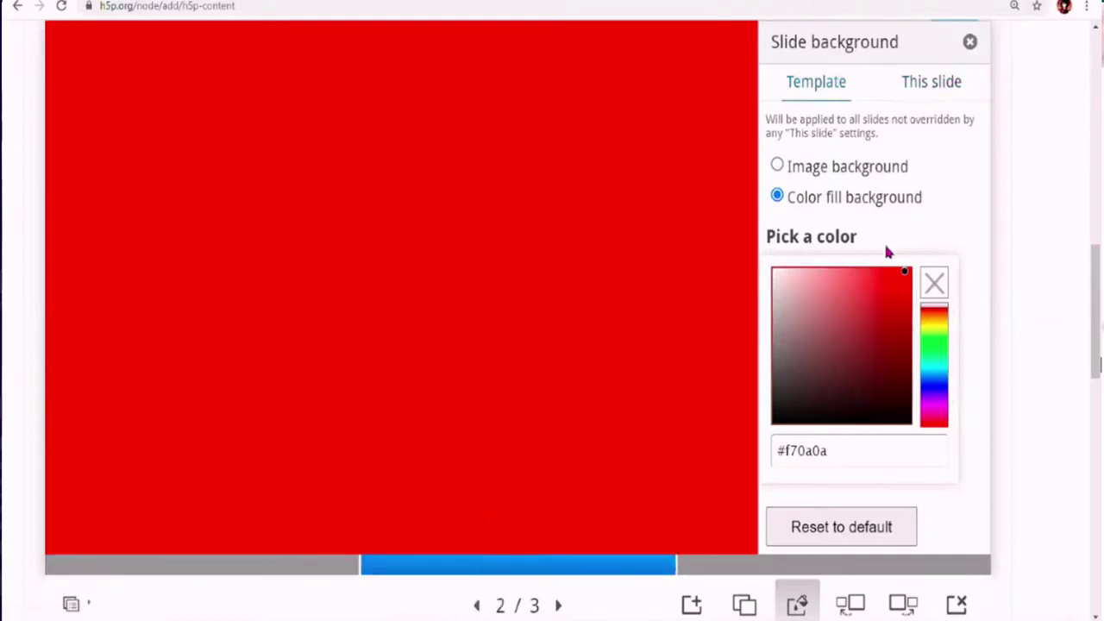
pyautogui.click(940, 92)
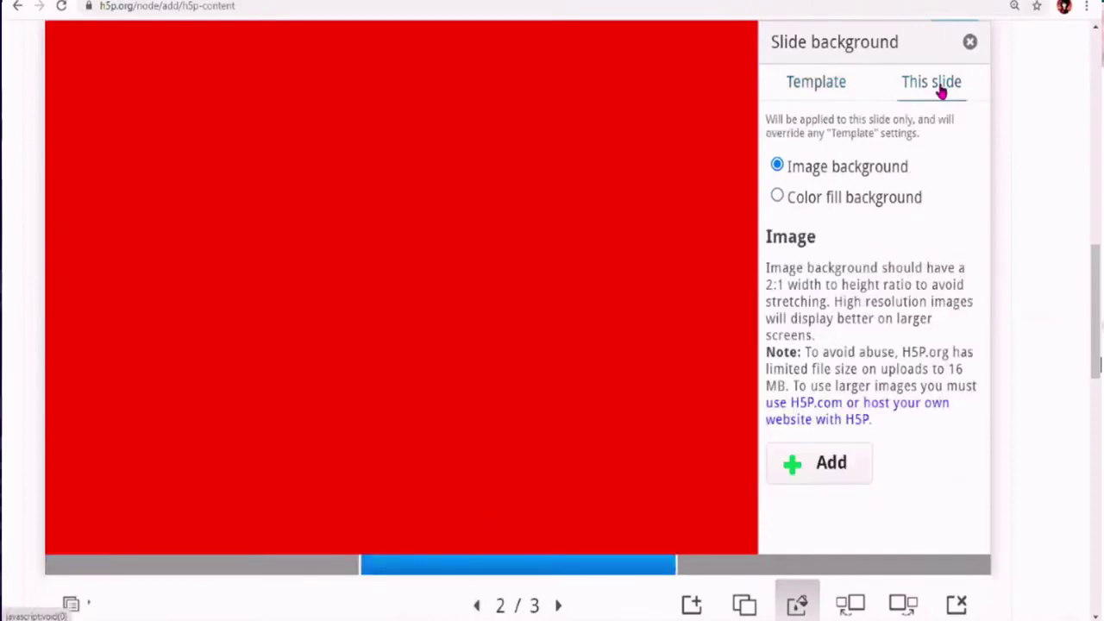
pyautogui.click(841, 204)
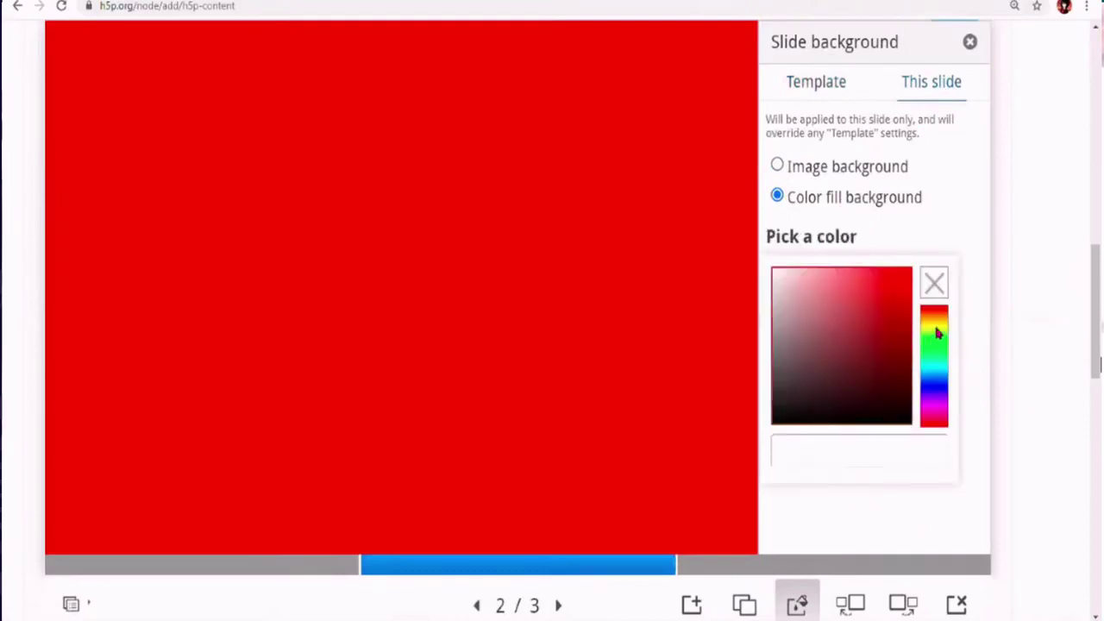
pyautogui.click(936, 328)
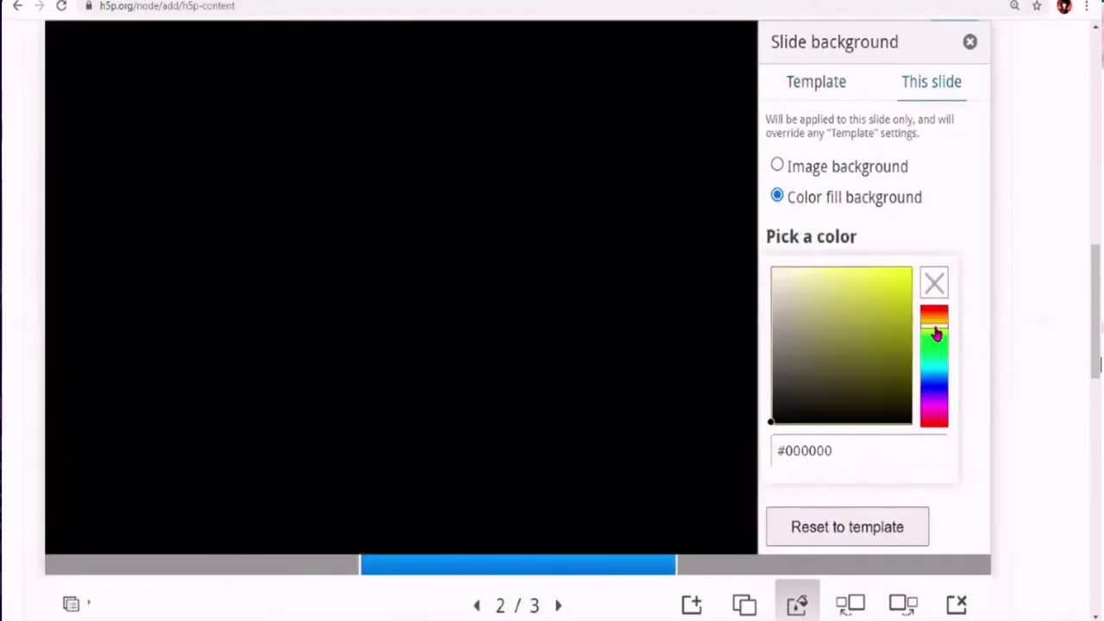
pyautogui.click(907, 276)
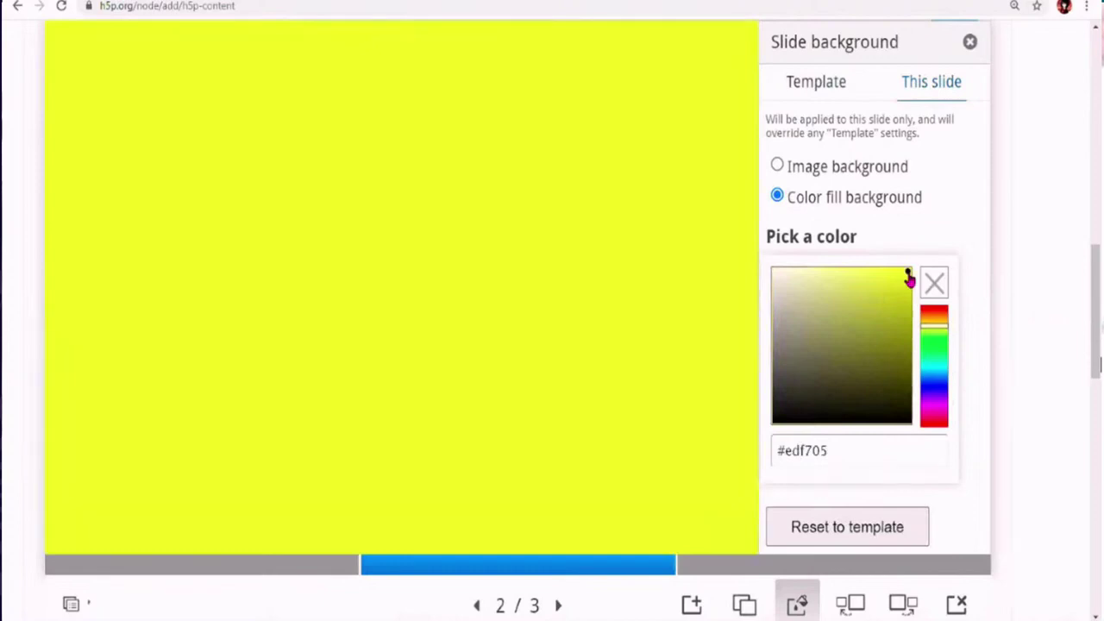
# Step: Review the three slides' backgrounds, change the template color fill to turquoise #04e6be, and close the background settings
pyautogui.click(278, 564)
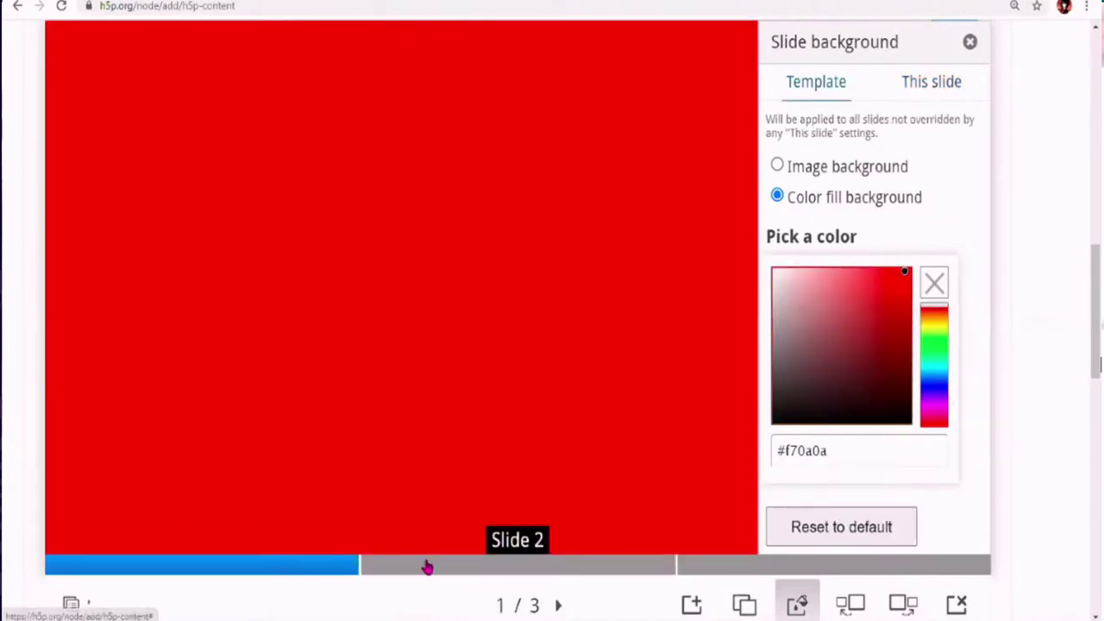
pyautogui.click(426, 566)
pyautogui.click(729, 574)
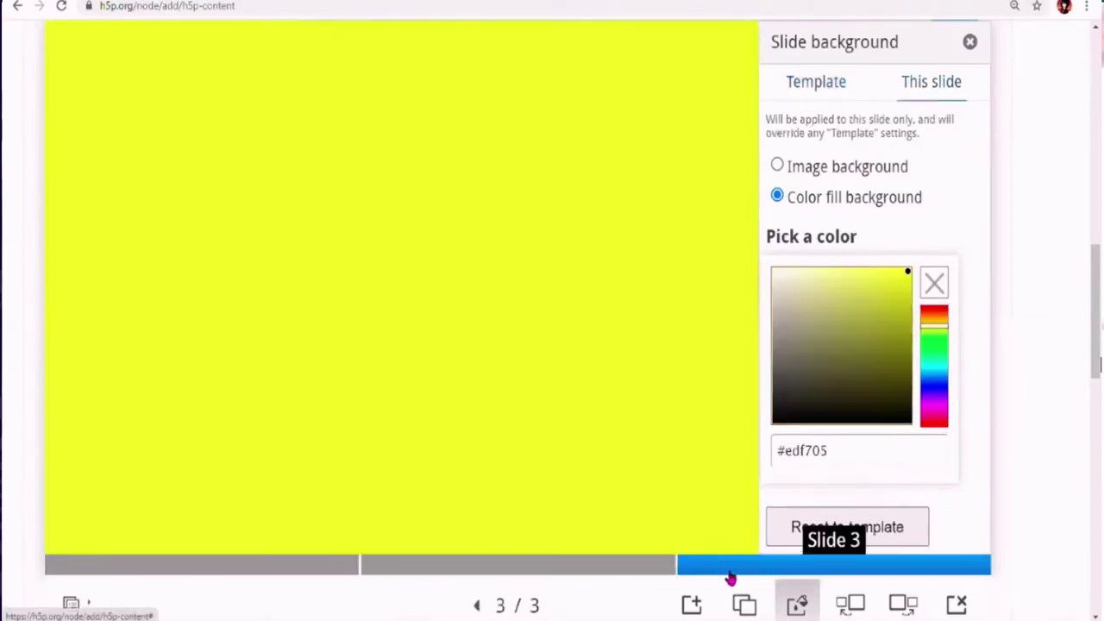
pyautogui.click(935, 361)
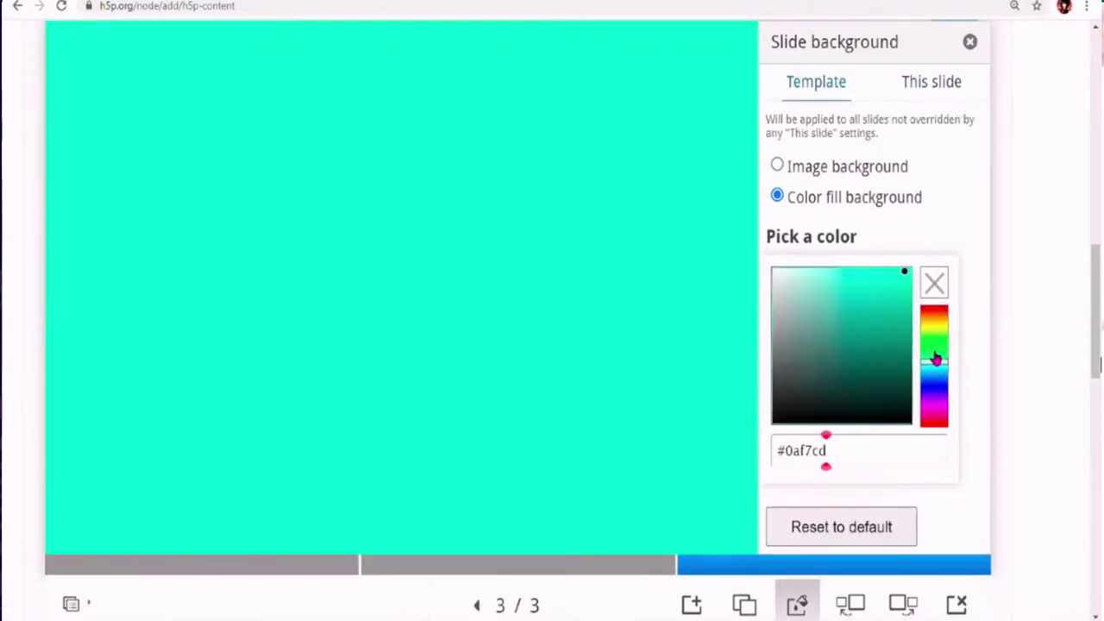
pyautogui.click(909, 289)
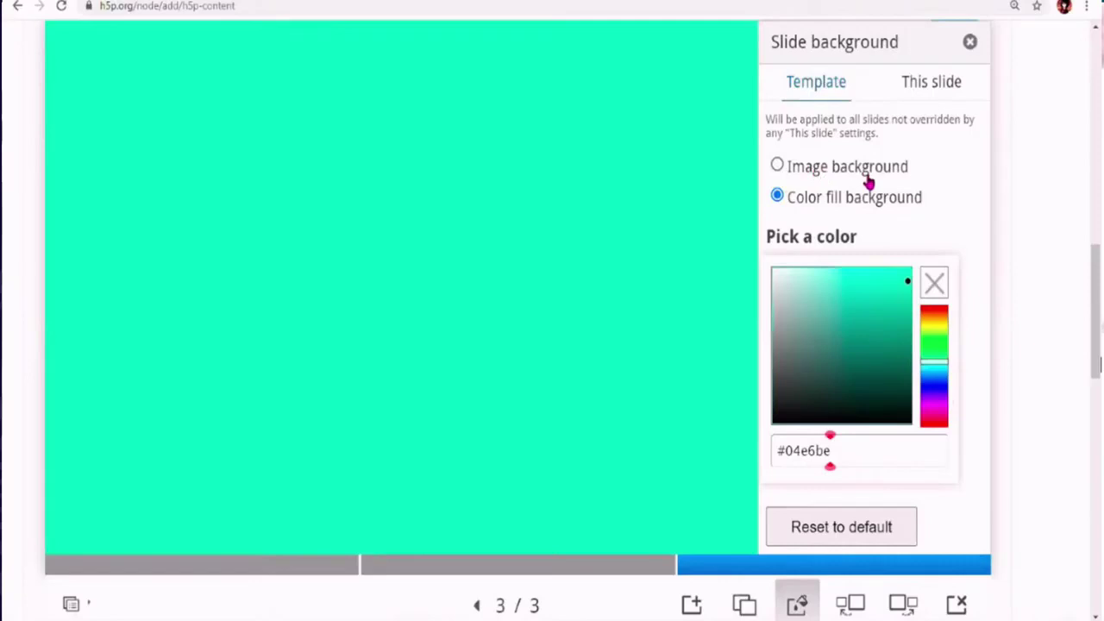
pyautogui.click(969, 43)
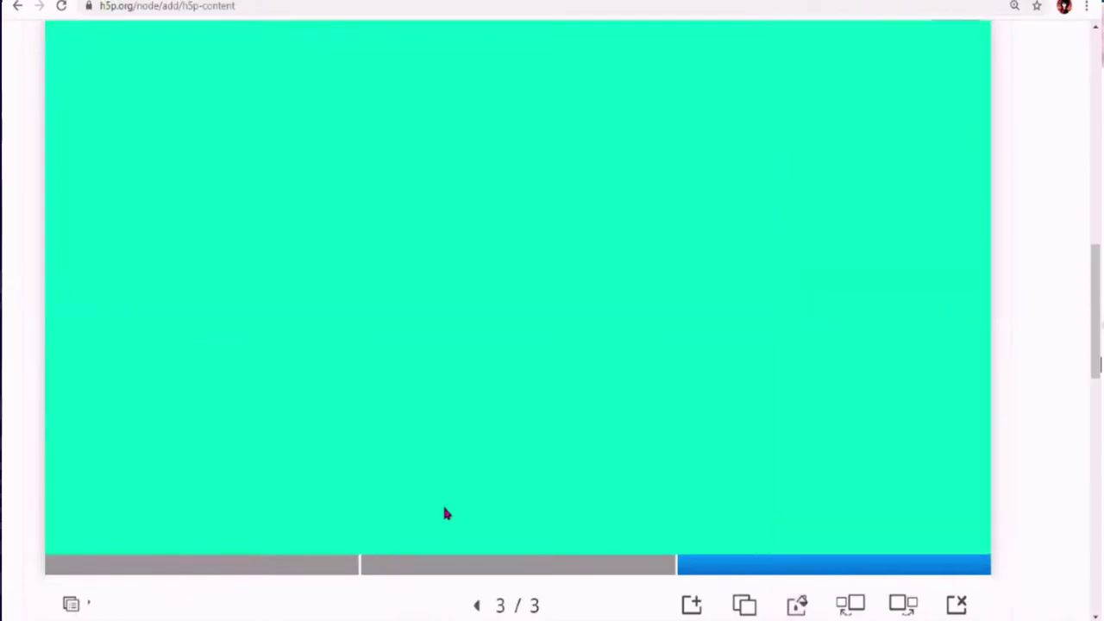
# Step: Insert a new text element on slide 1
pyautogui.click(256, 573)
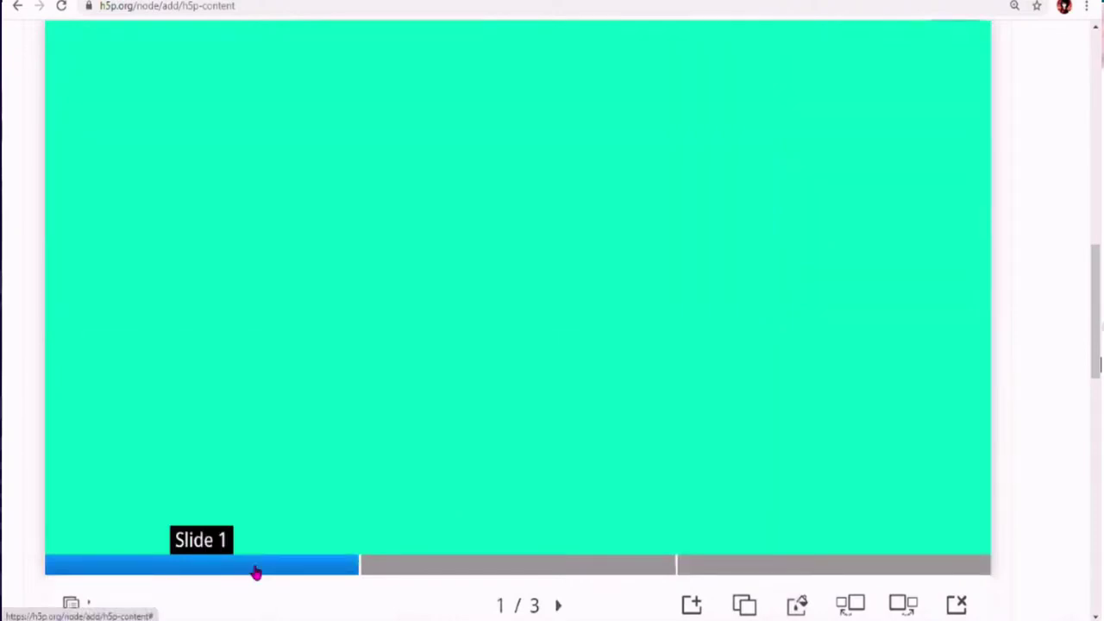
pyautogui.scroll(1, 369, 135)
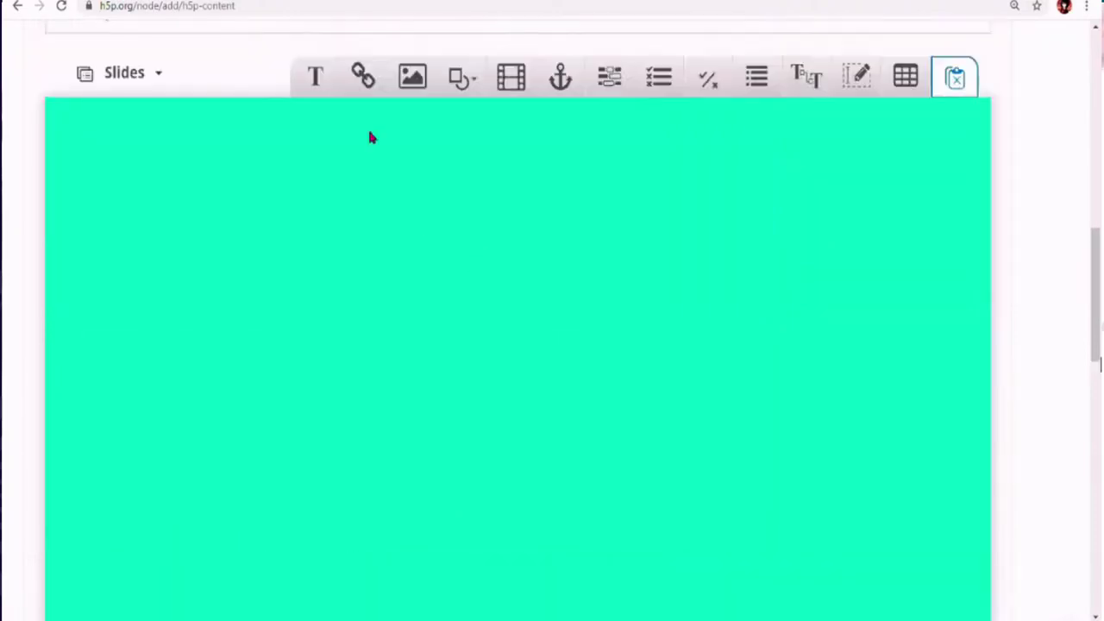
pyautogui.click(314, 79)
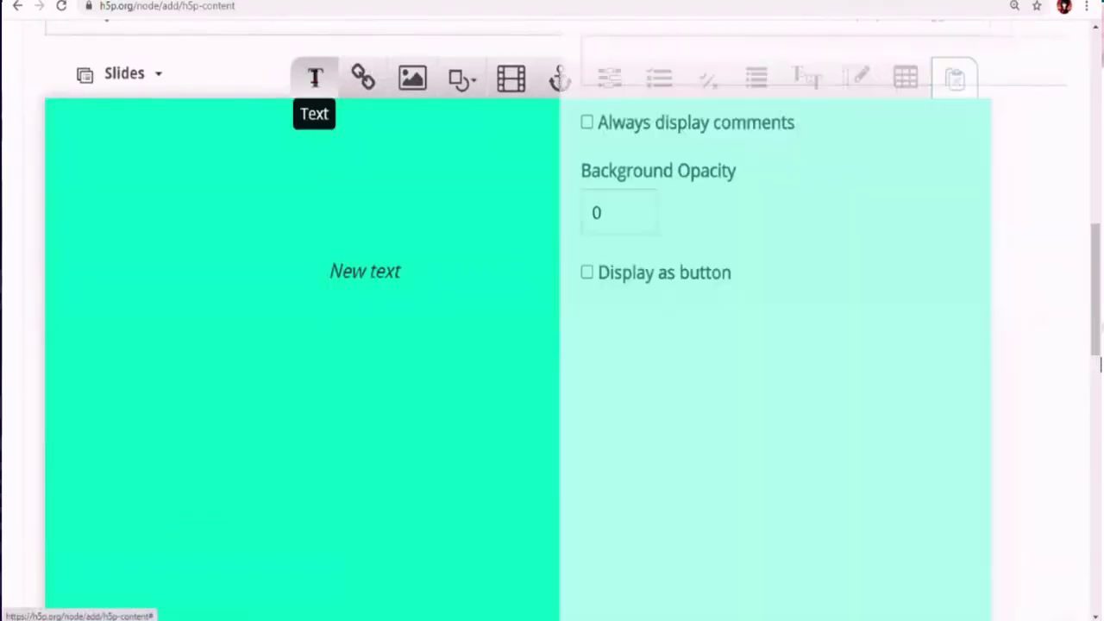
# Step: Enter "there are eight planet in our solar system" as the content of the new text element
pyautogui.scroll(6, 303, 273)
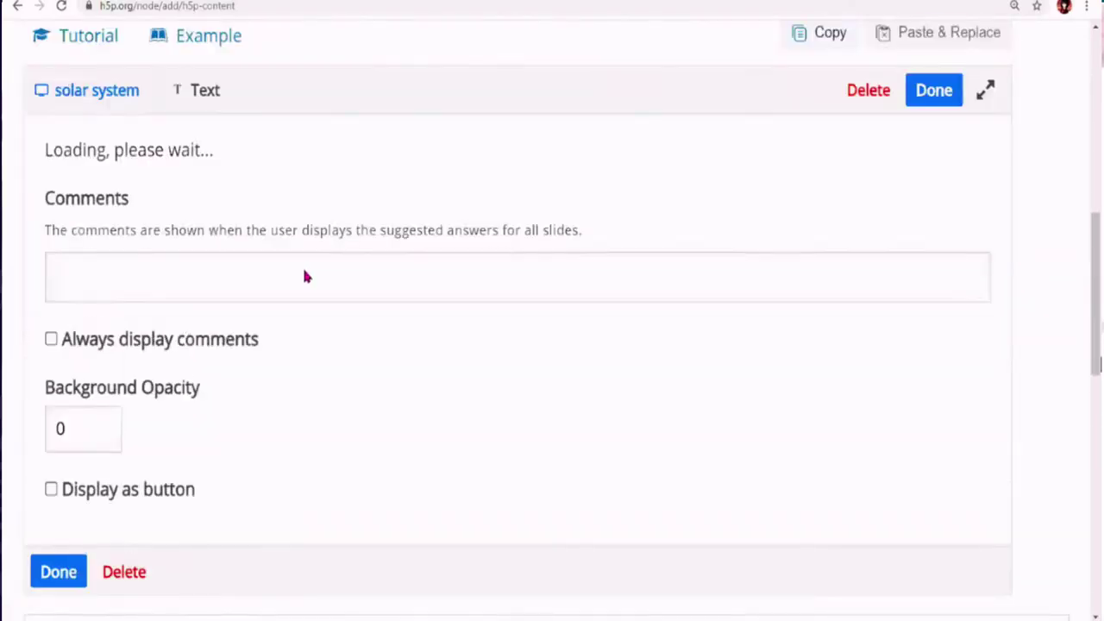
pyautogui.scroll(3, 303, 277)
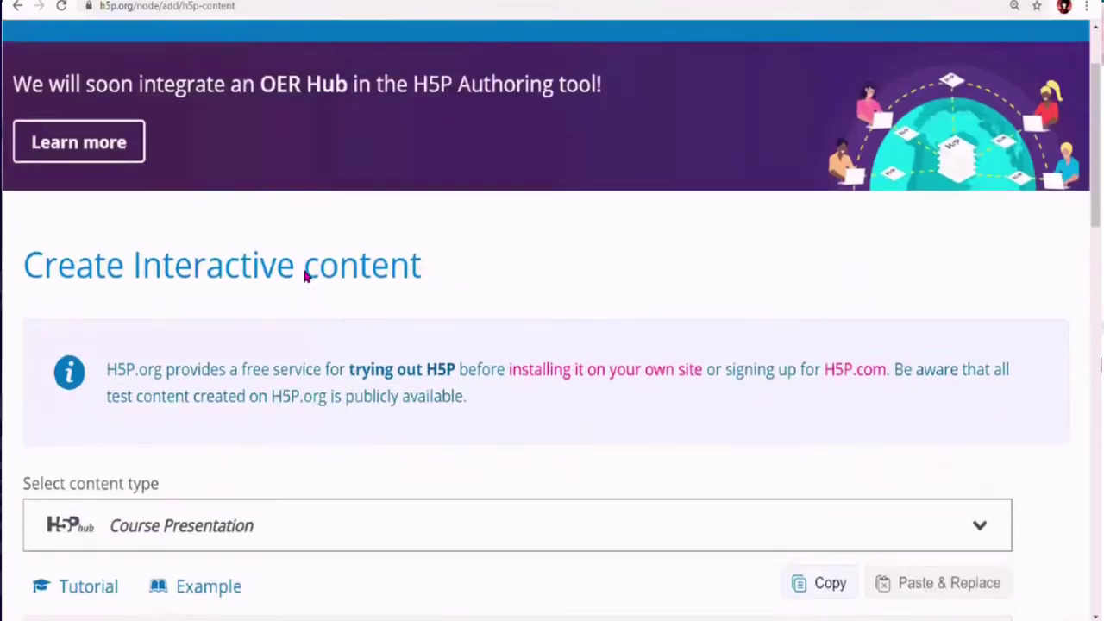
pyautogui.scroll(-8, 304, 277)
pyautogui.scroll(-4, 303, 277)
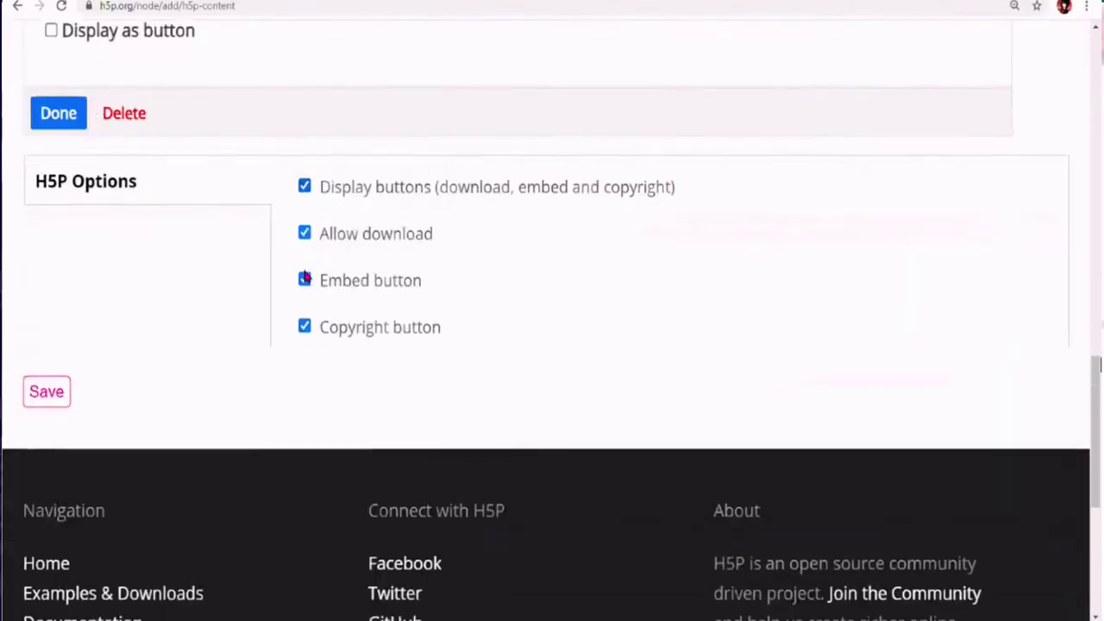
pyautogui.scroll(12, 303, 277)
pyautogui.scroll(-3, 307, 276)
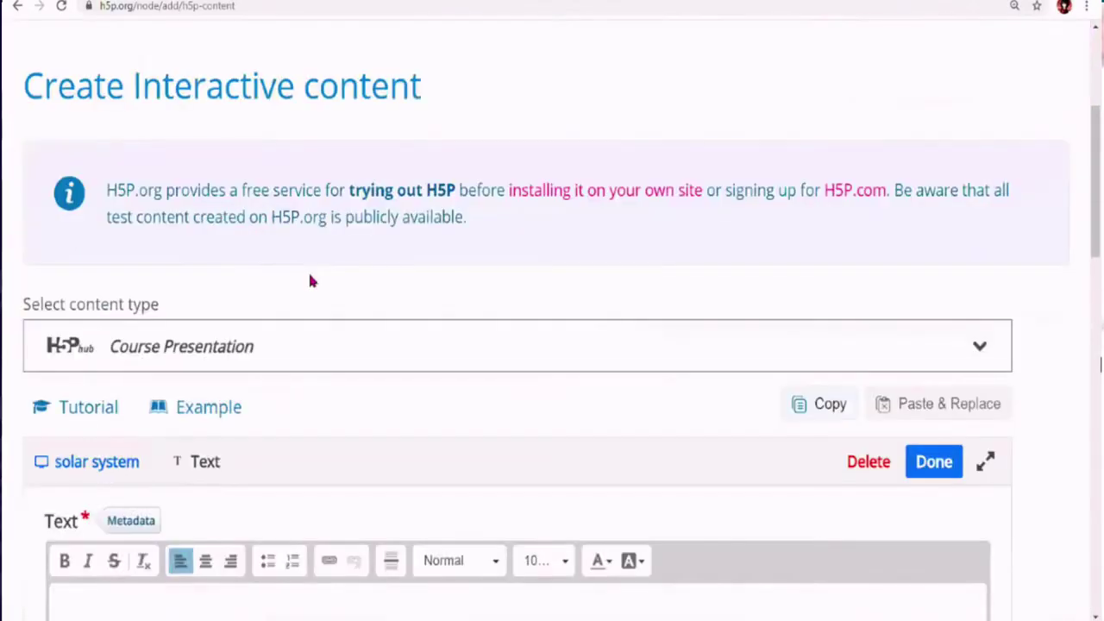
pyautogui.scroll(-1, 318, 288)
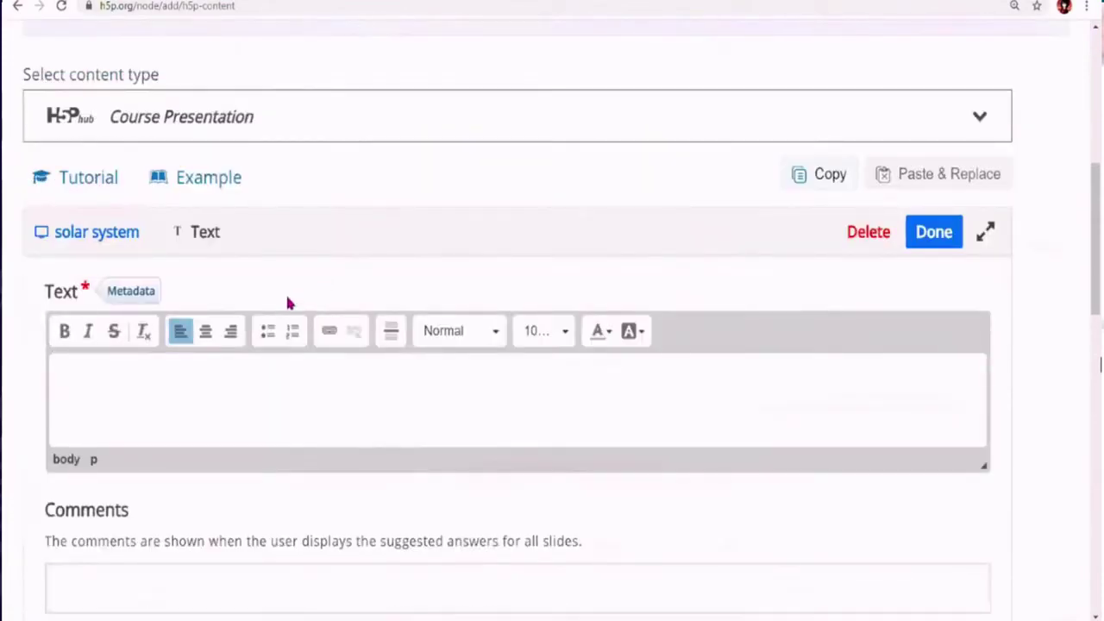
pyautogui.scroll(-1, 275, 293)
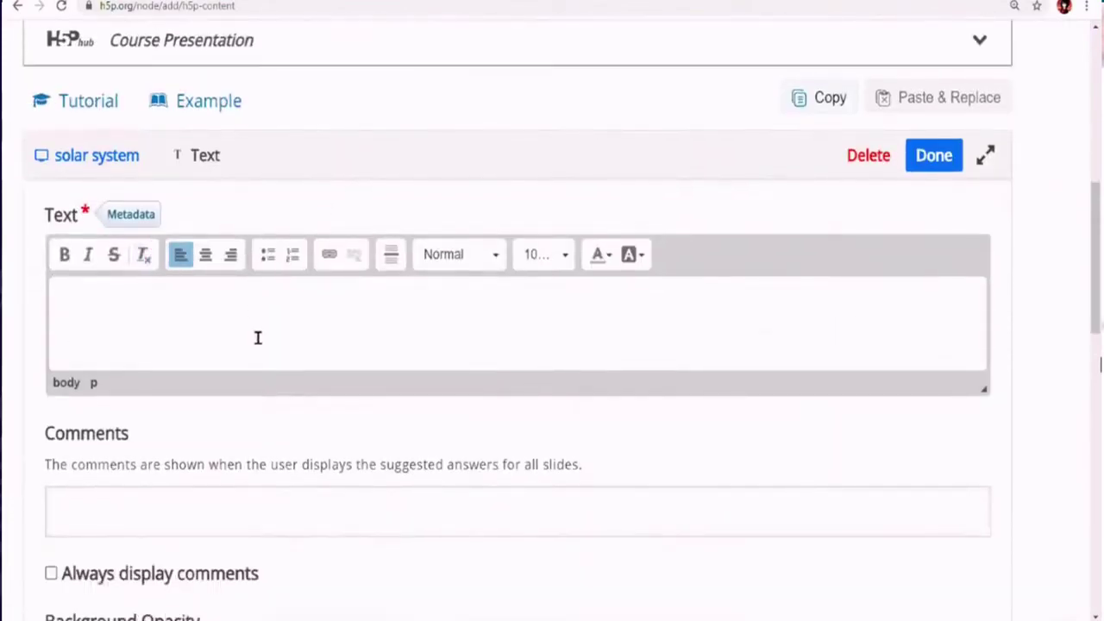
pyautogui.scroll(1, 263, 341)
pyautogui.scroll(-2, 275, 355)
pyautogui.scroll(-3, 285, 366)
pyautogui.scroll(3, 293, 367)
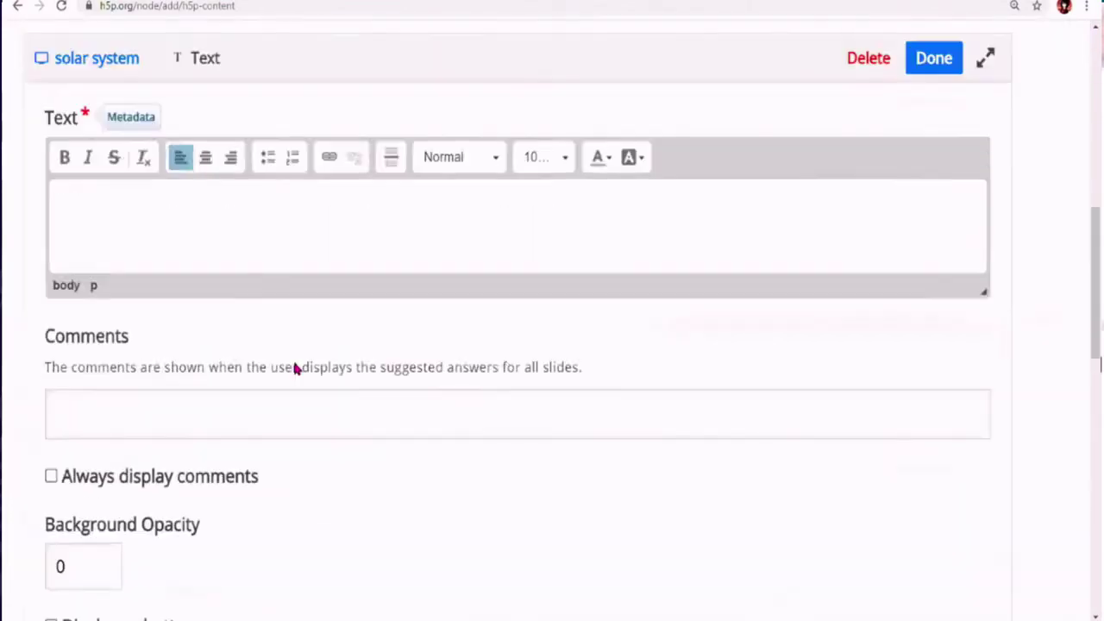
pyautogui.click(252, 284)
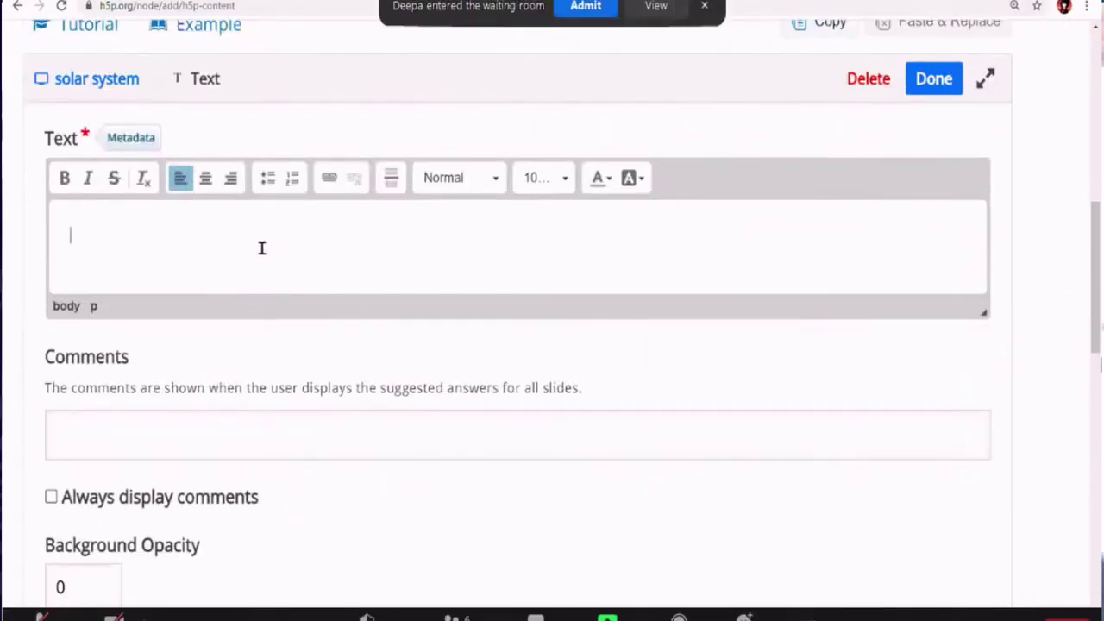
pyautogui.write('there are eight pl')
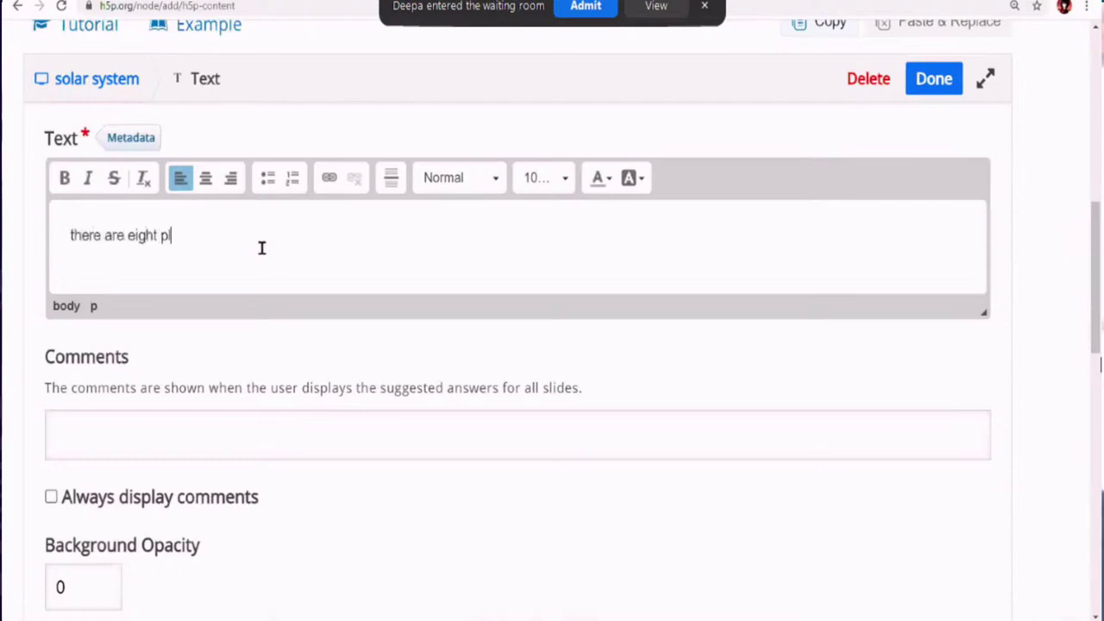
pyautogui.write('anet in our solar ystem')
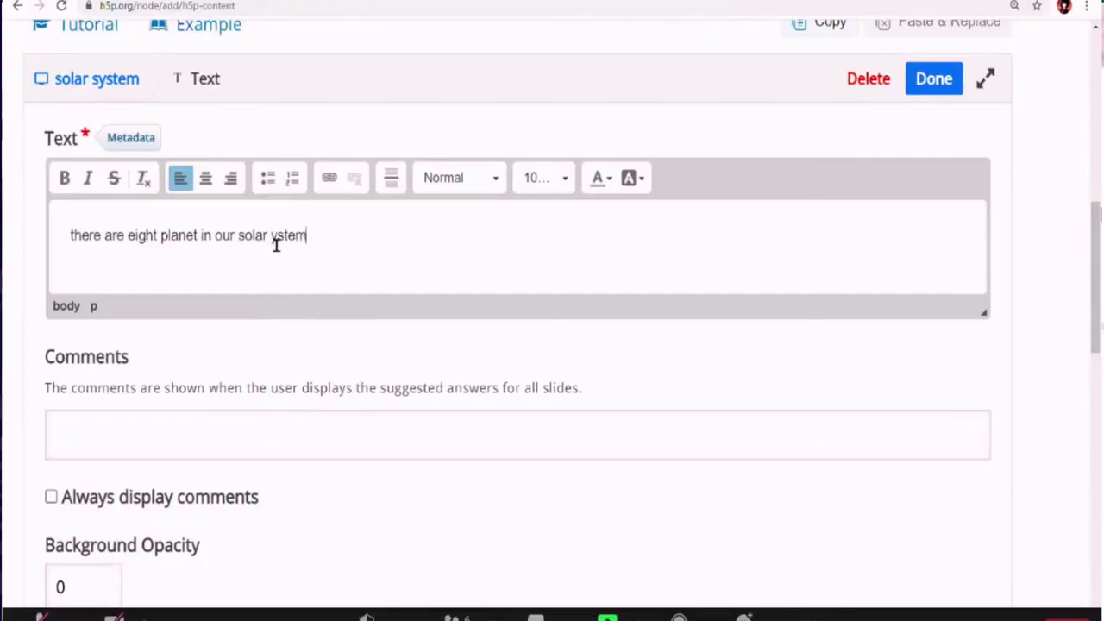
pyautogui.click(270, 238)
pyautogui.write('s')
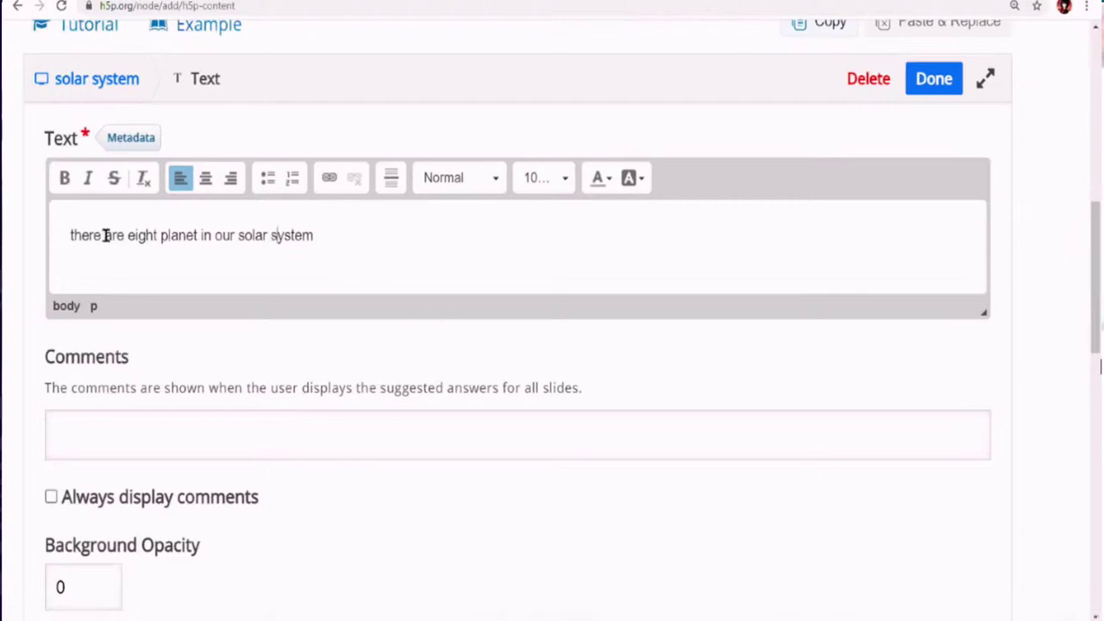
# Step: Format the whole solar system sentence as bold Heading 3 in blue
pyautogui.moveTo(70, 237); pyautogui.dragTo(336, 234)
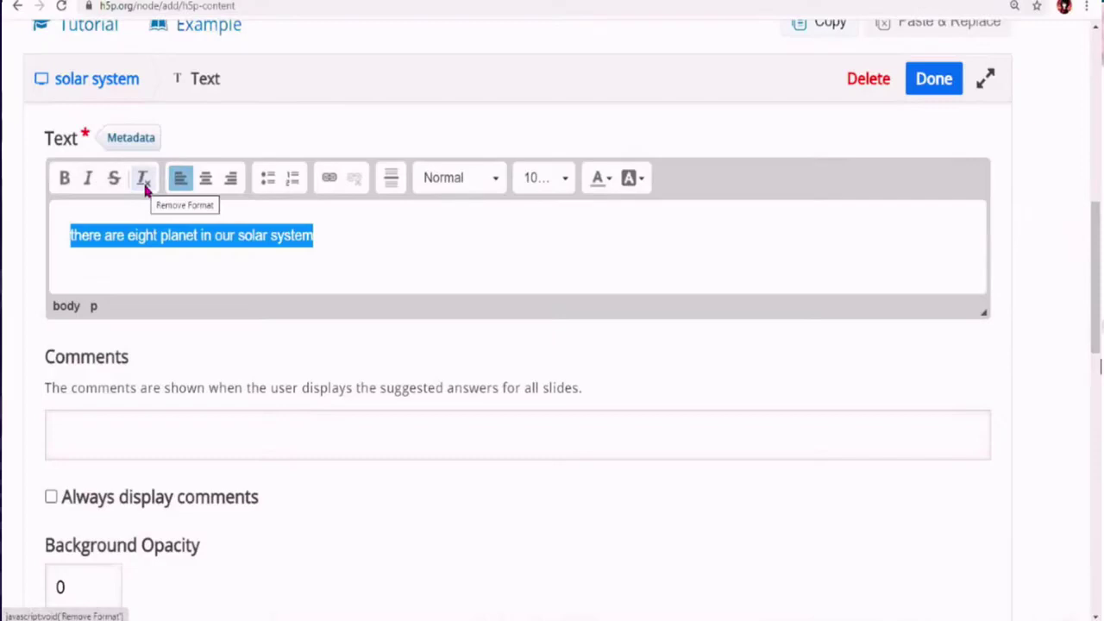
pyautogui.click(64, 180)
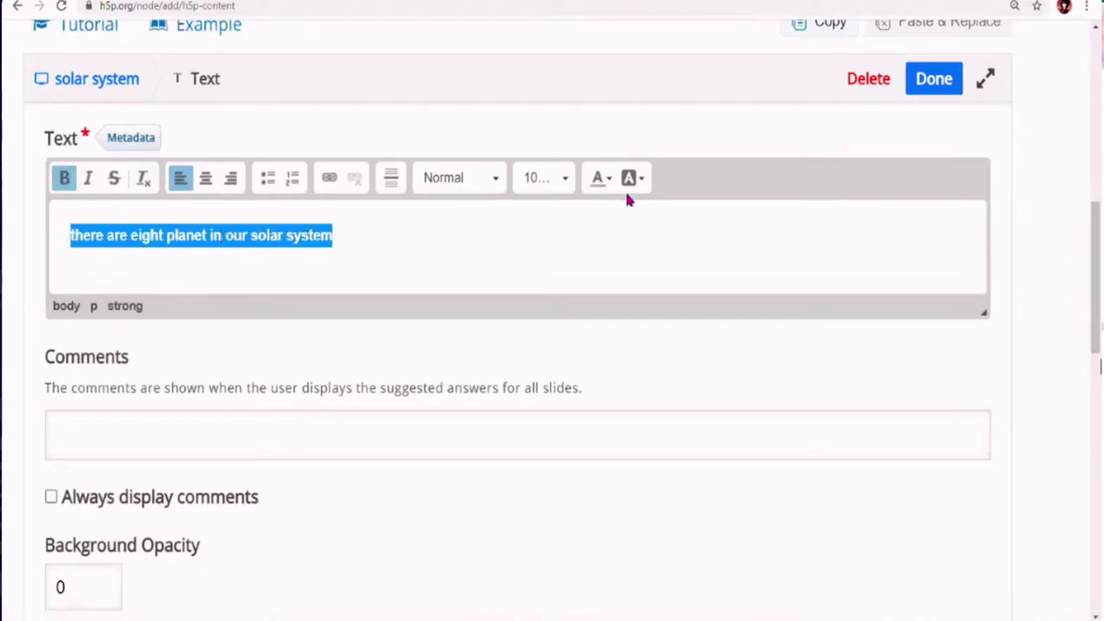
pyautogui.click(498, 179)
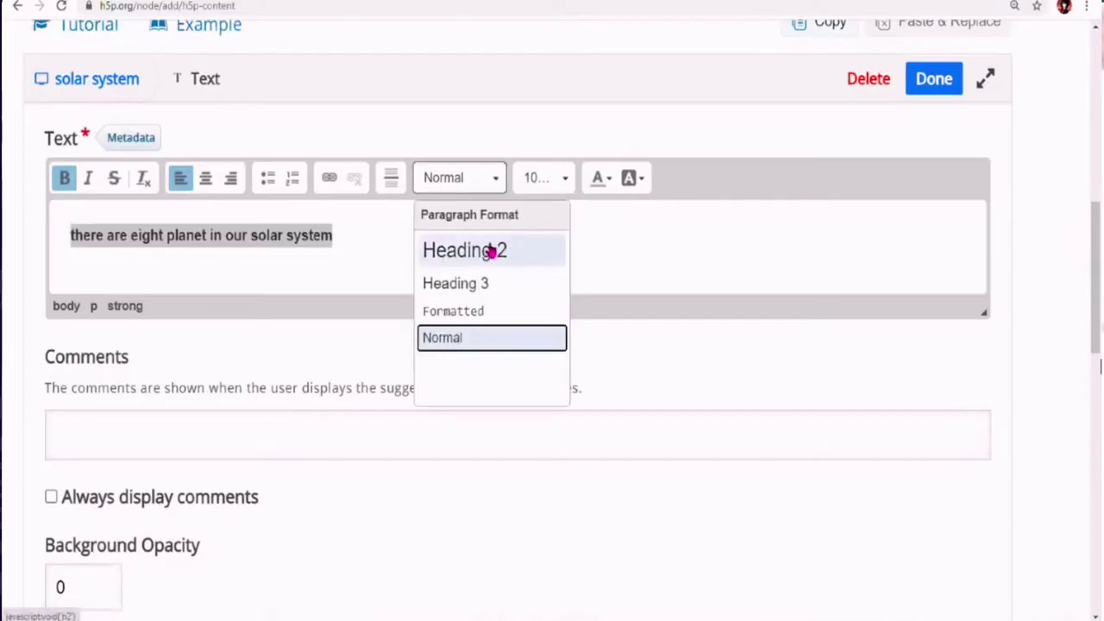
pyautogui.click(475, 284)
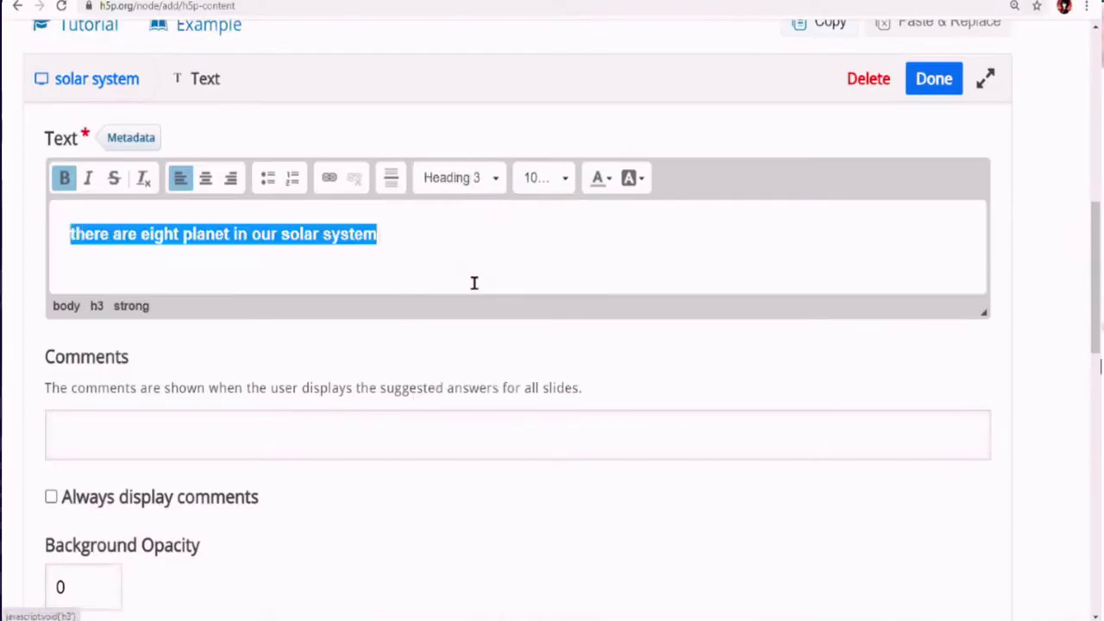
pyautogui.click(603, 178)
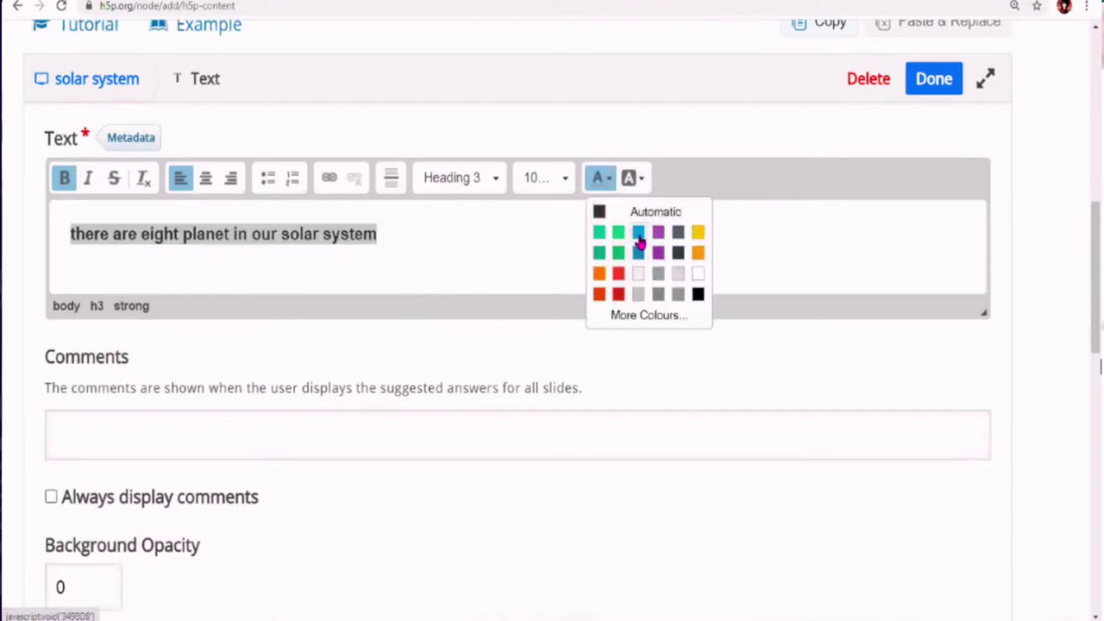
pyautogui.click(638, 241)
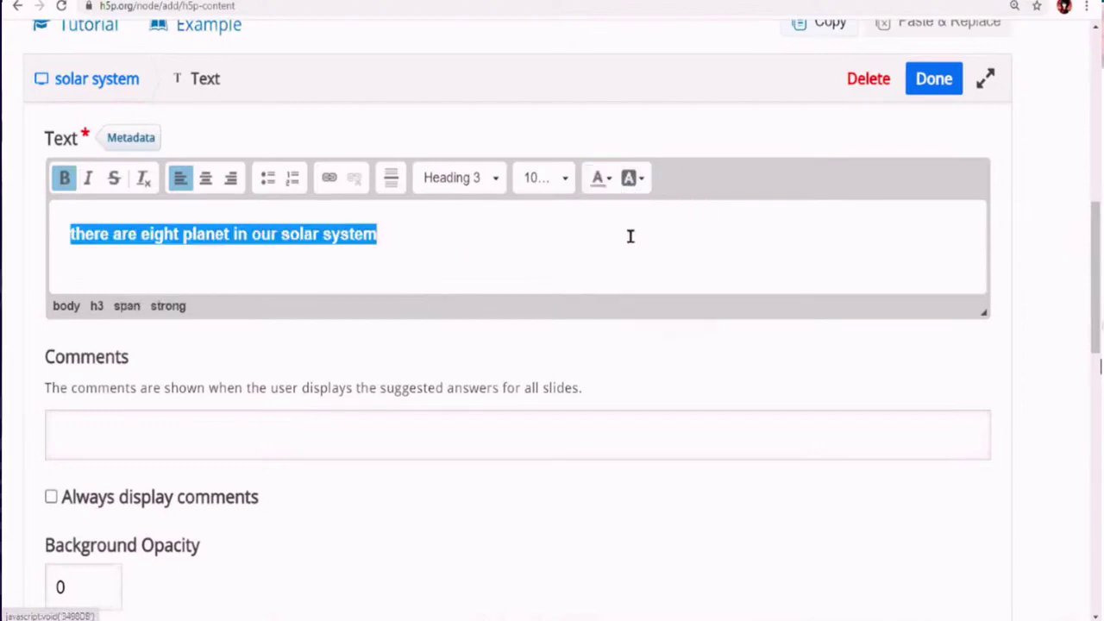
pyautogui.click(403, 246)
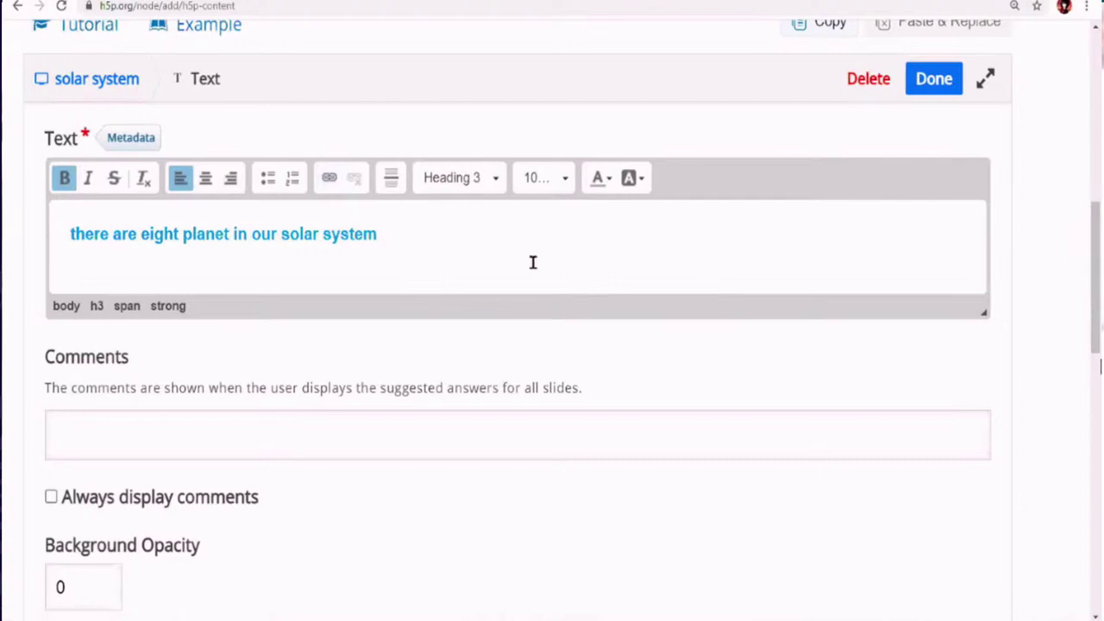
# Step: Finish editing the text element and place it on slide 1, leaving its other settings at their defaults
pyautogui.scroll(3, 532, 262)
pyautogui.scroll(-3, 536, 262)
pyautogui.scroll(-2, 242, 263)
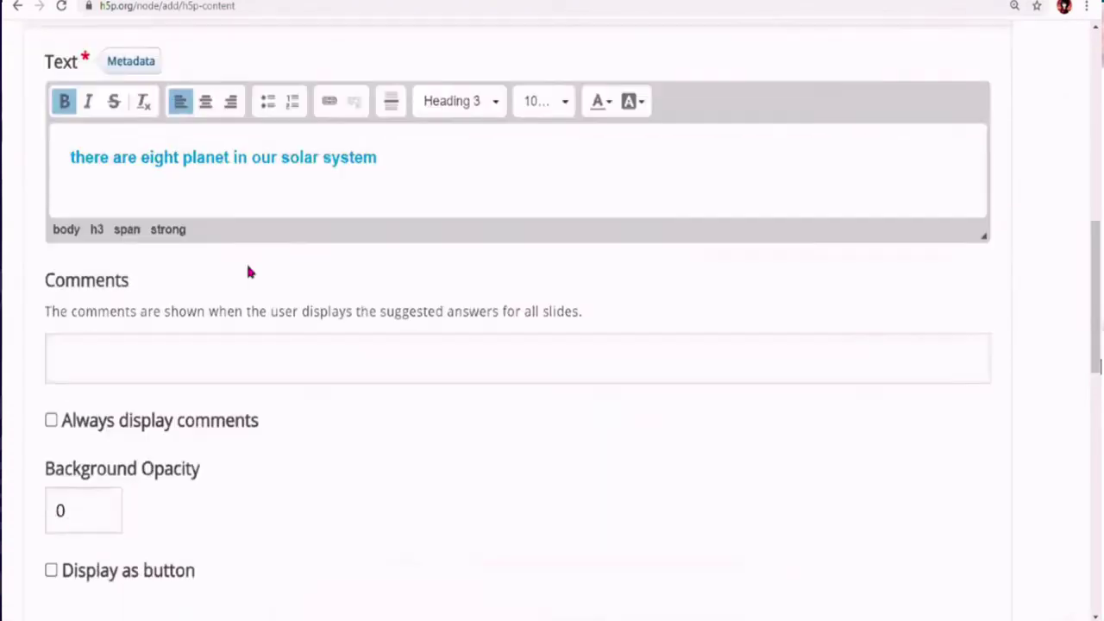
pyautogui.scroll(-3, 248, 271)
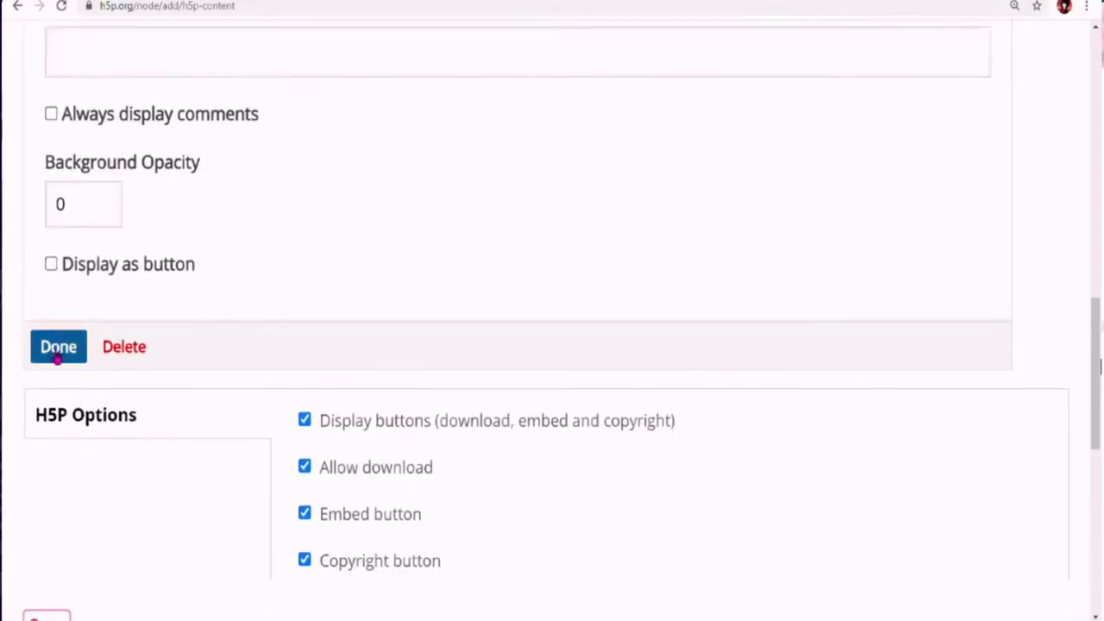
pyautogui.click(57, 348)
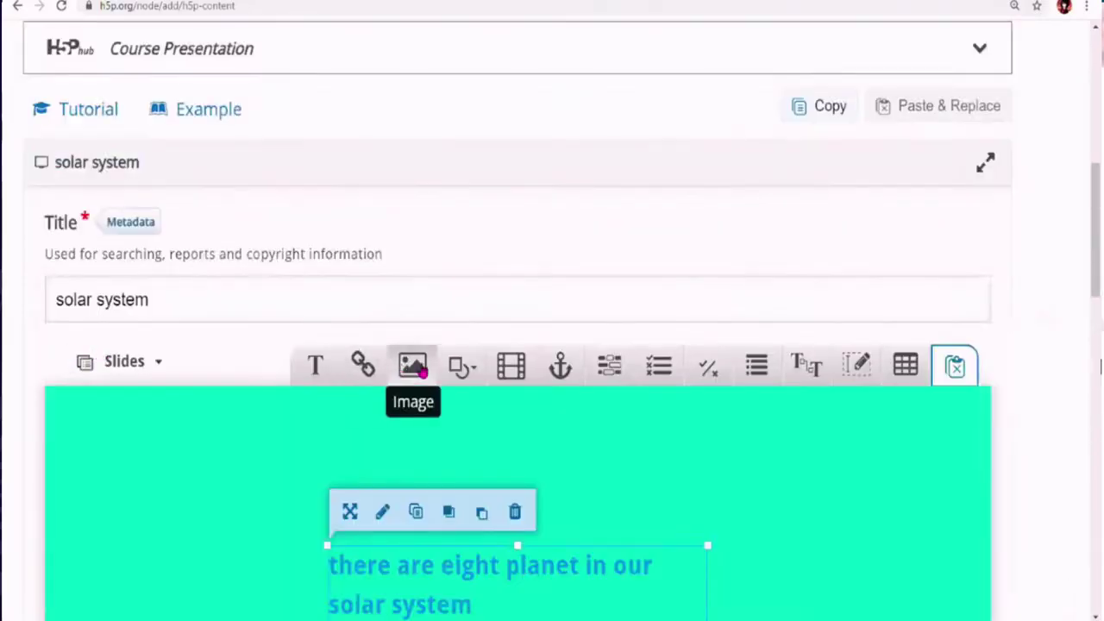
# Step: Reopen the slide 1 text element and set the color of the whole solar system sentence to Automatic
pyautogui.scroll(-2, 449, 362)
pyautogui.scroll(-2, 517, 358)
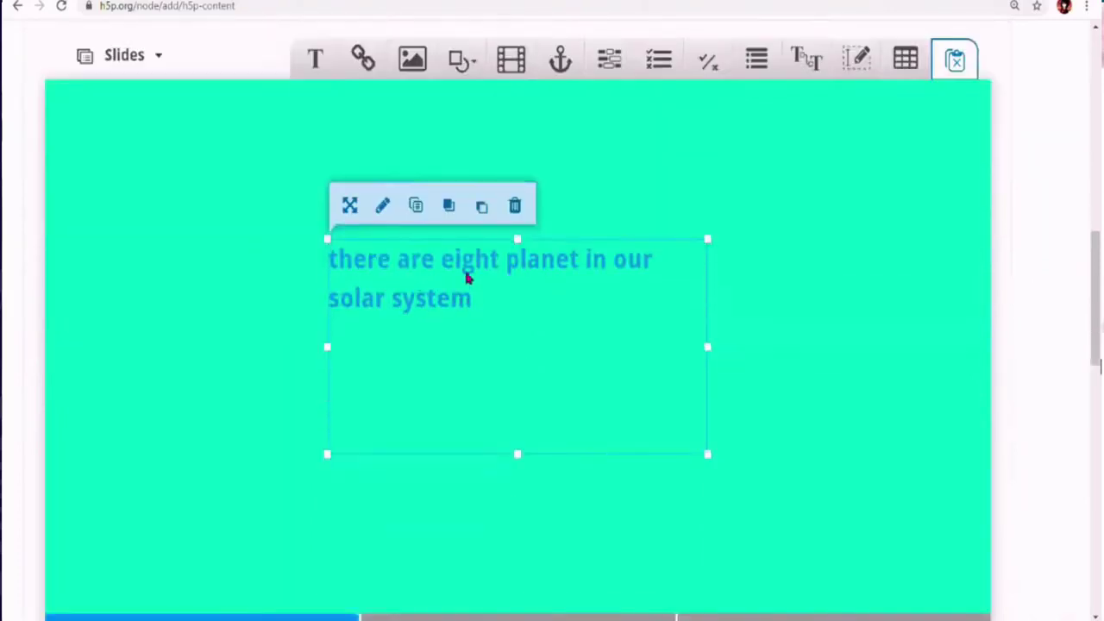
pyautogui.scroll(-1, 399, 327)
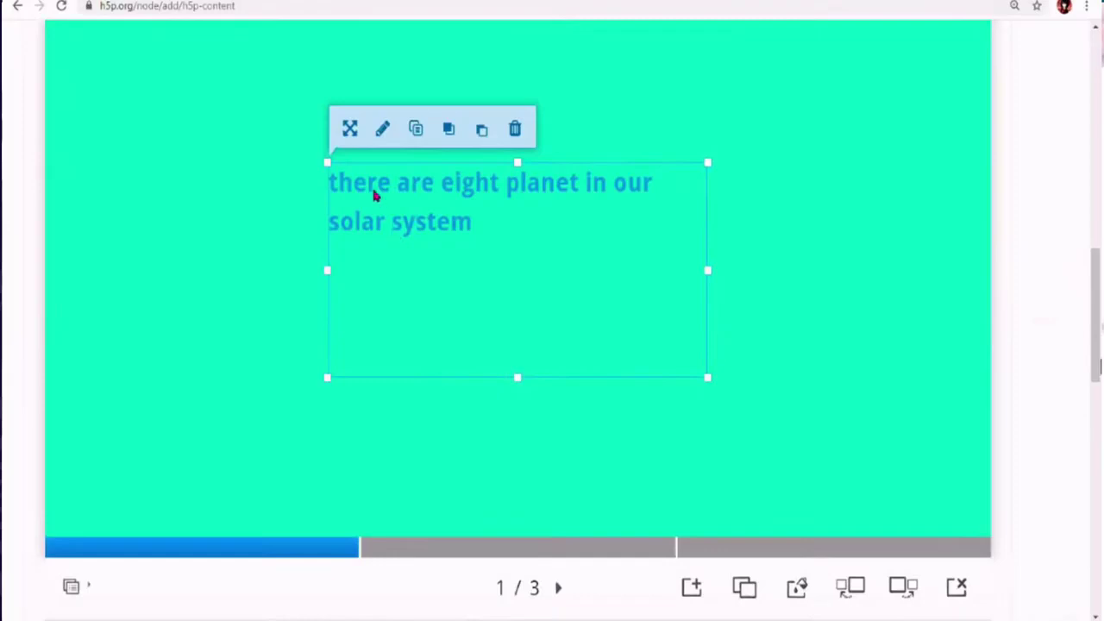
pyautogui.click(379, 138)
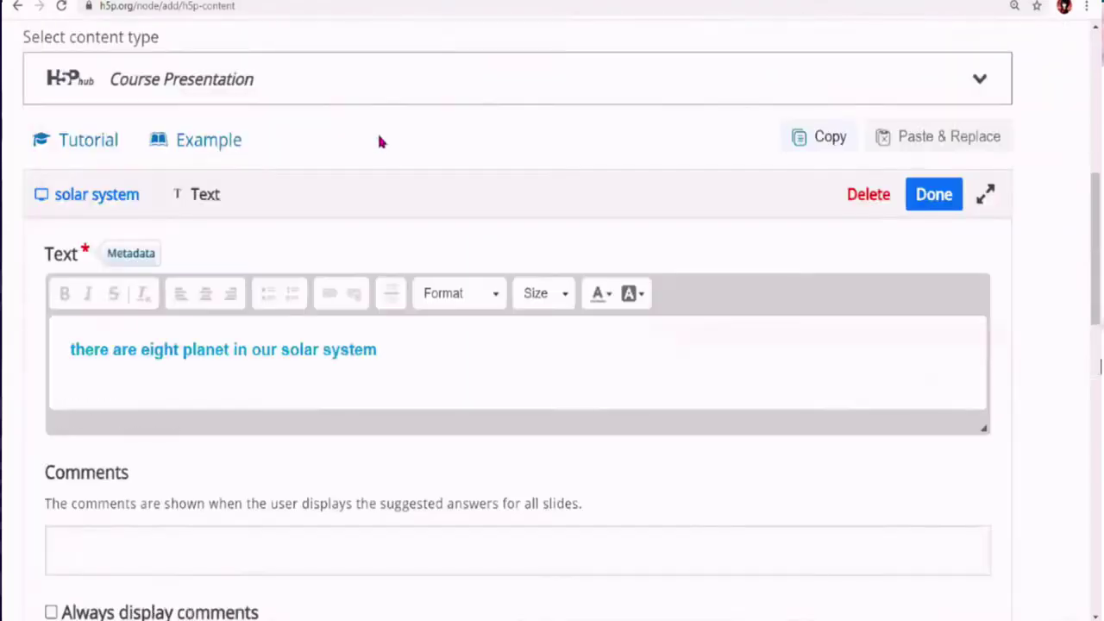
pyautogui.moveTo(397, 349); pyautogui.dragTo(69, 350)
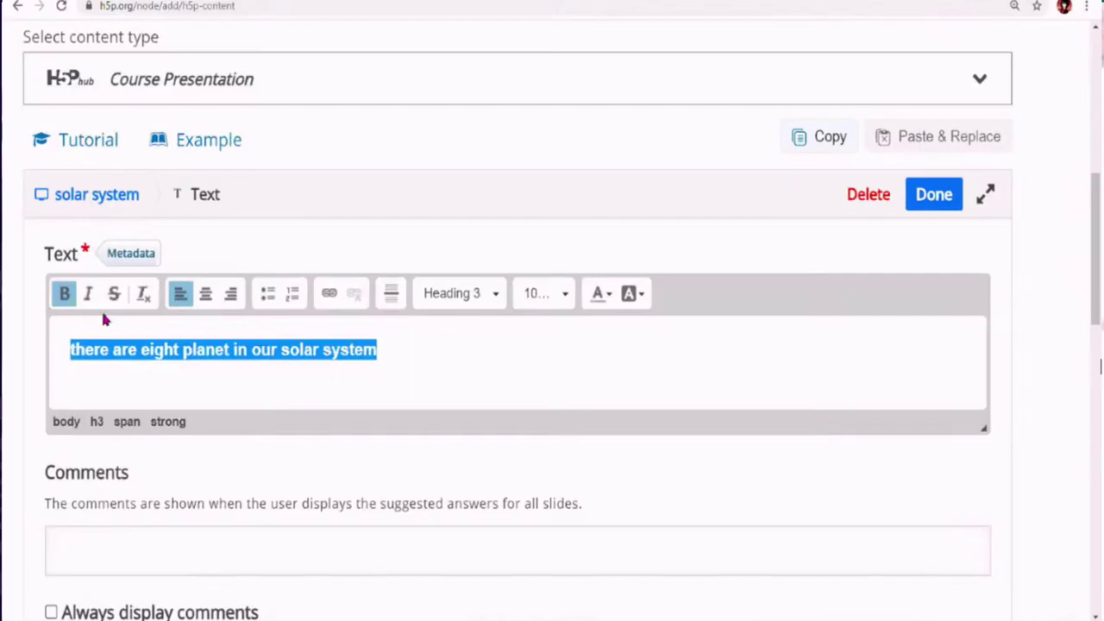
pyautogui.click(603, 294)
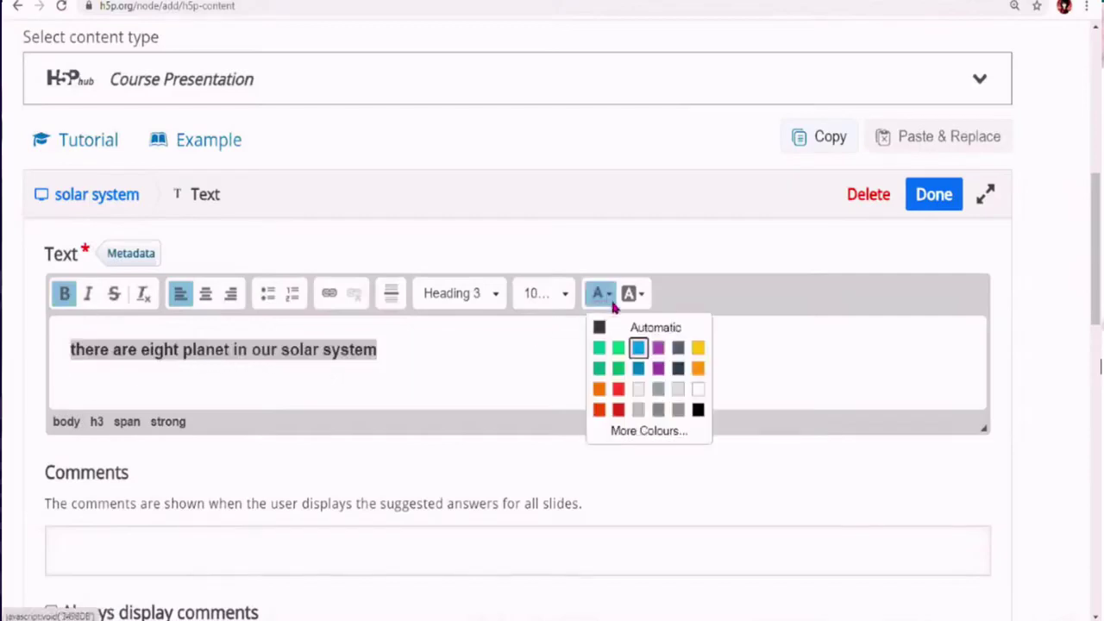
pyautogui.click(601, 325)
pyautogui.click(520, 340)
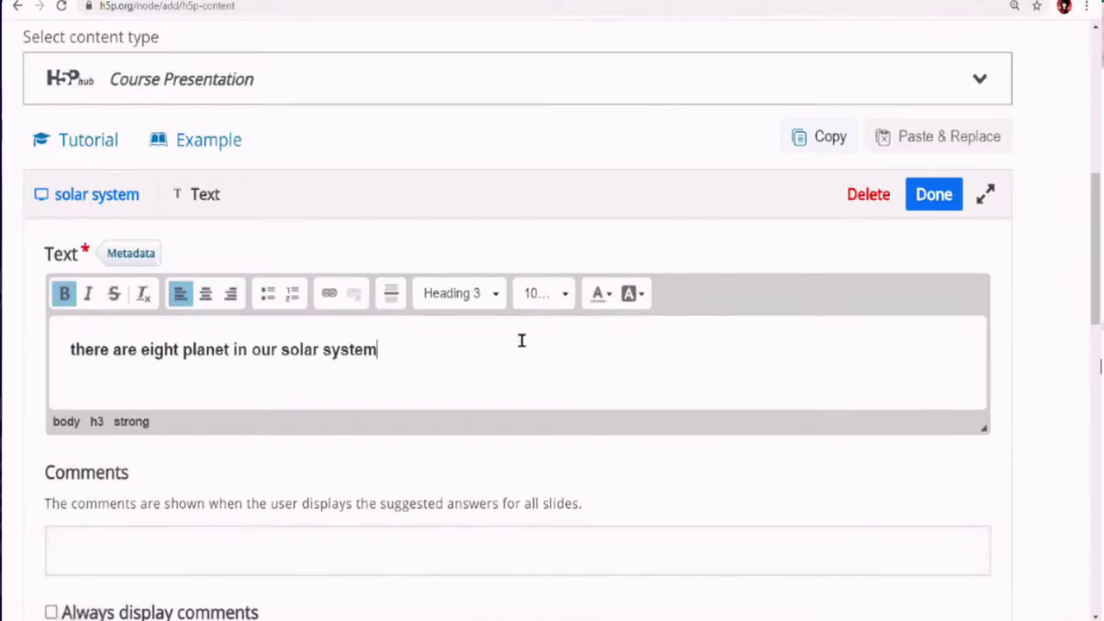
# Step: Finish editing the text element and move it to the upper-left area of slide 1
pyautogui.scroll(-2, 243, 389)
pyautogui.scroll(-2, 243, 389)
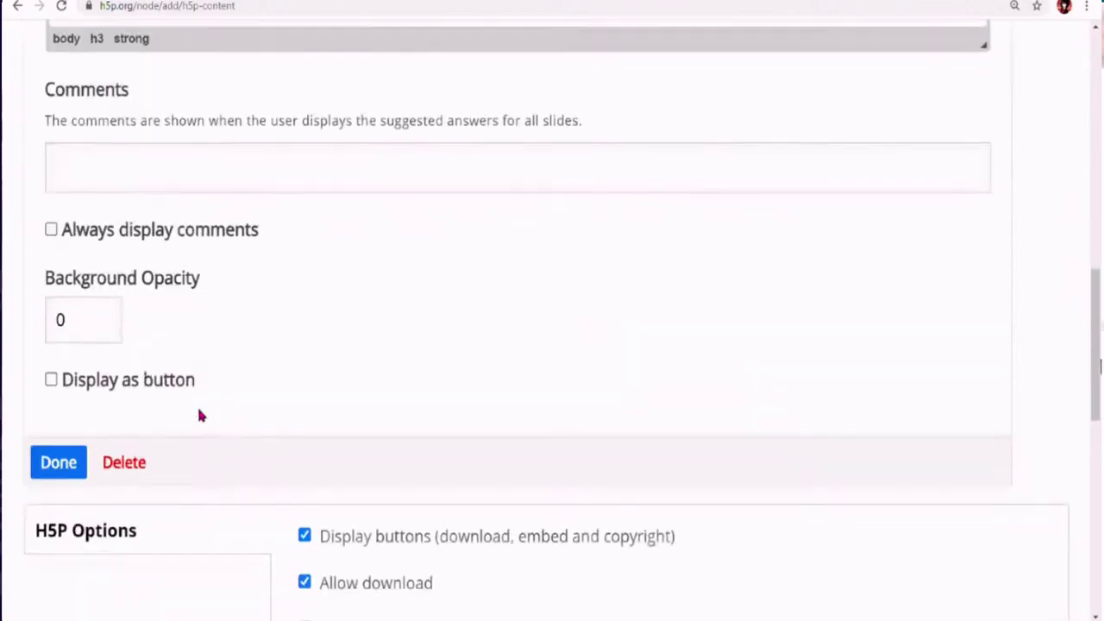
pyautogui.click(58, 462)
pyautogui.scroll(-3, 612, 389)
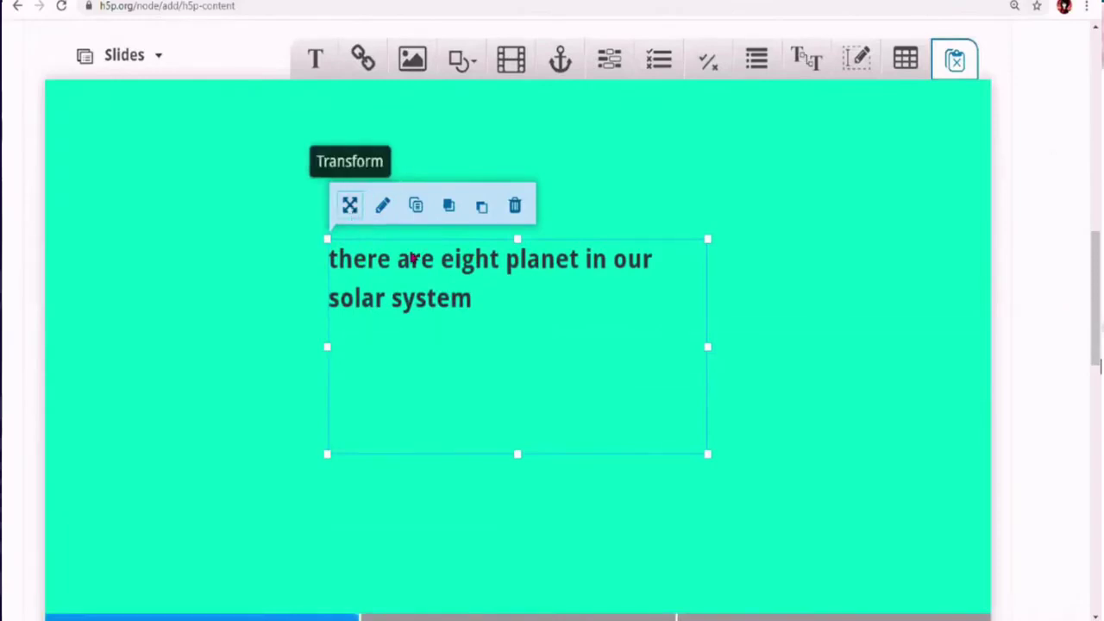
pyautogui.moveTo(523, 300); pyautogui.dragTo(360, 179)
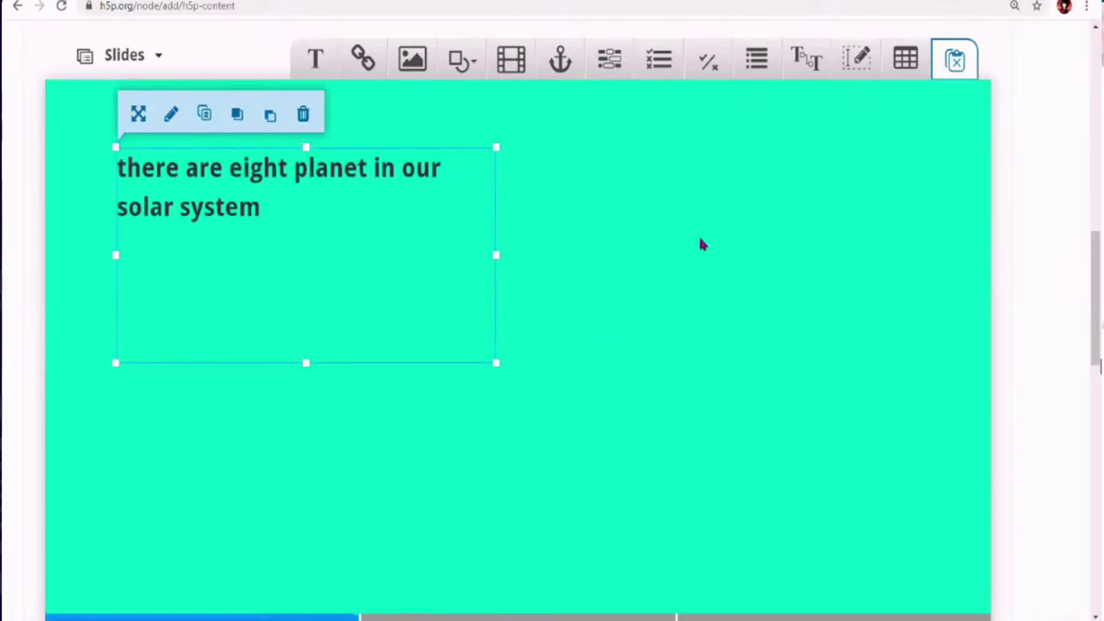
# Step: Insert a new image element on slide 1
pyautogui.click(413, 61)
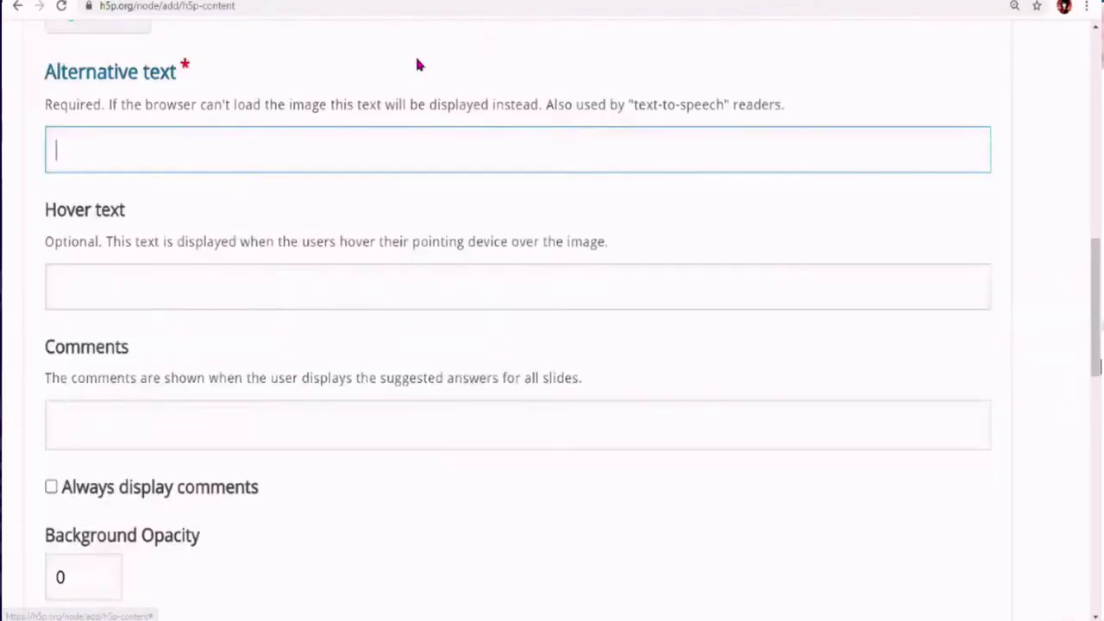
pyautogui.scroll(-2, 340, 205)
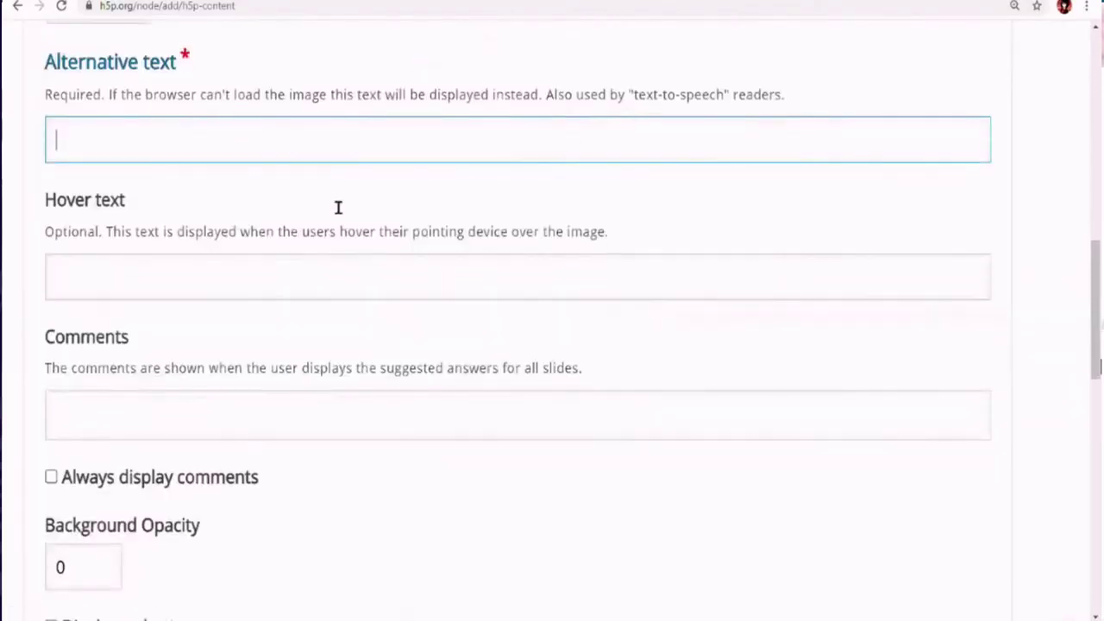
pyautogui.scroll(3, 343, 217)
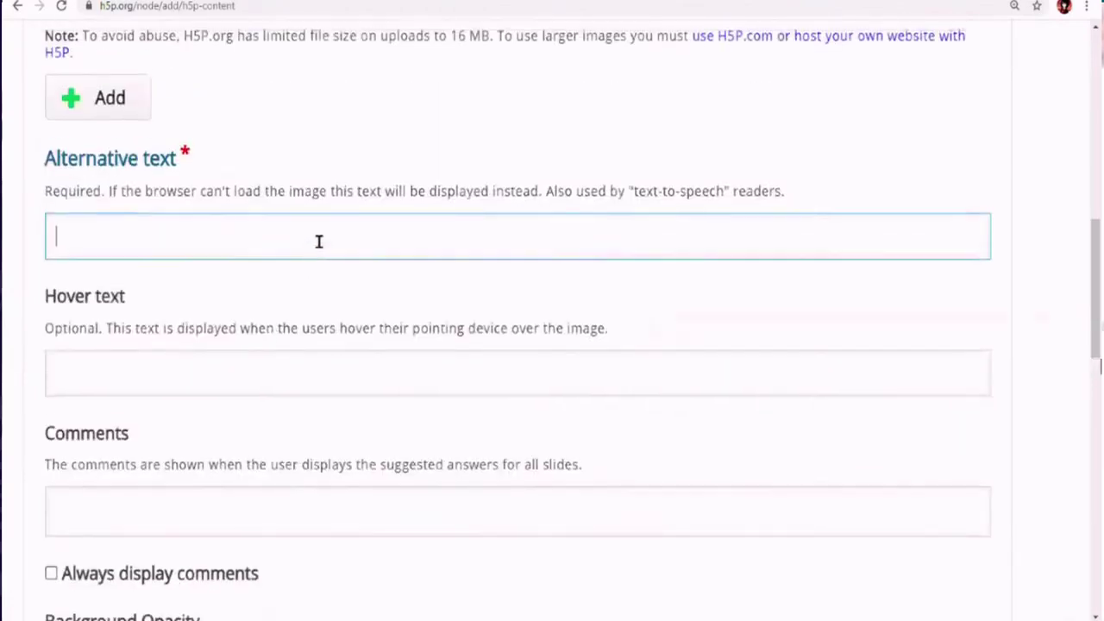
pyautogui.scroll(3, 318, 239)
pyautogui.scroll(-1, 220, 311)
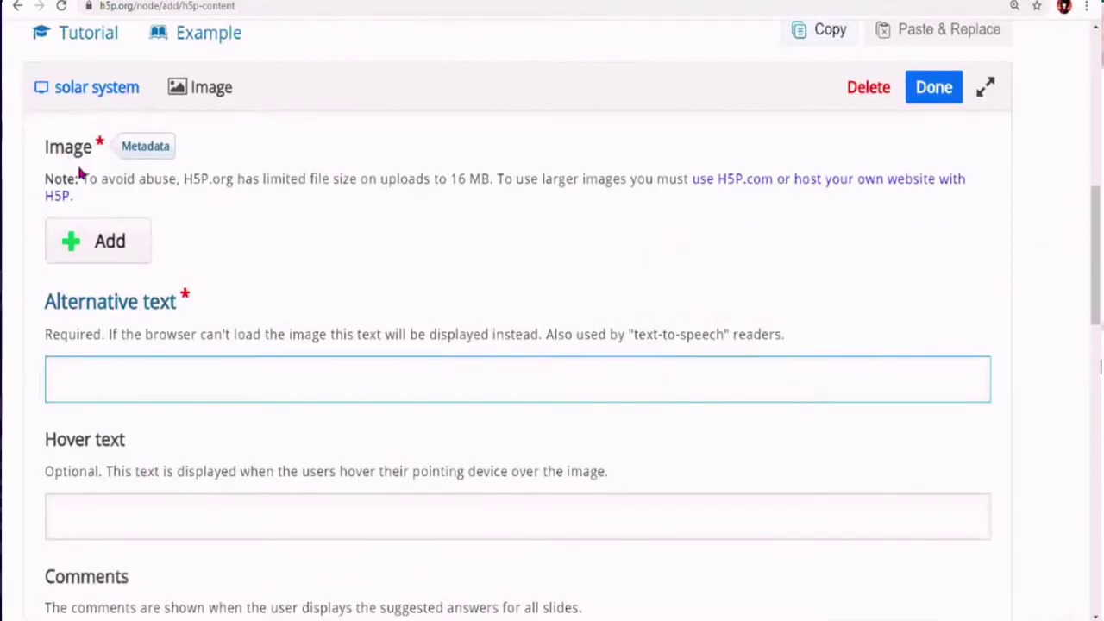
# Step: Upload the earth1 picture from the subfolder of Webinar on H5P, inside 26 May H5P Tools on the Desktop, as the element's image
pyautogui.click(115, 245)
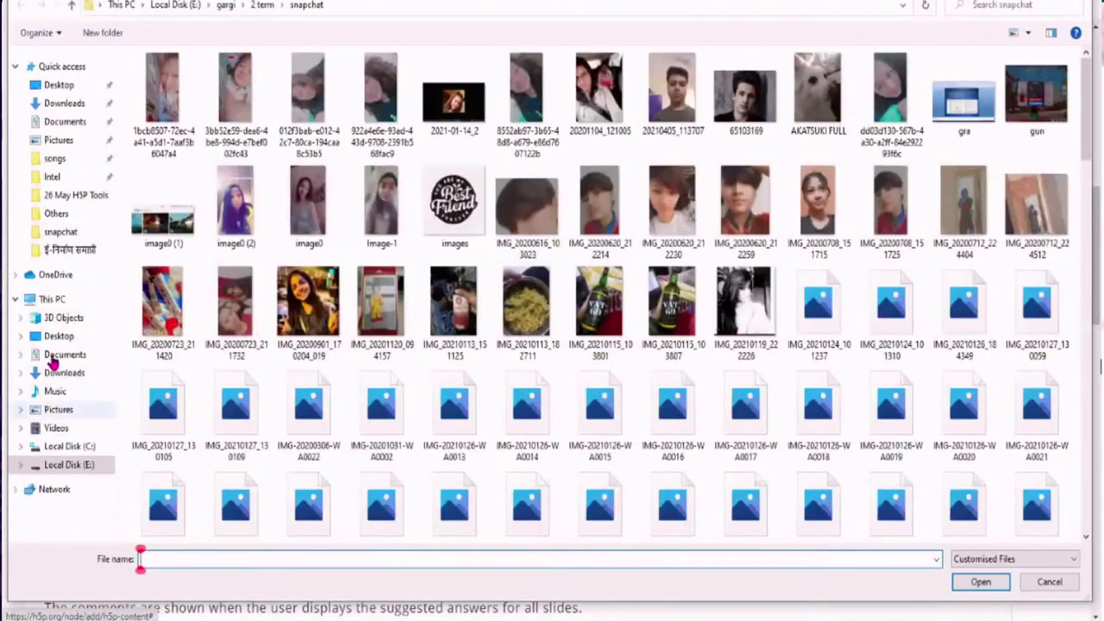
pyautogui.click(58, 338)
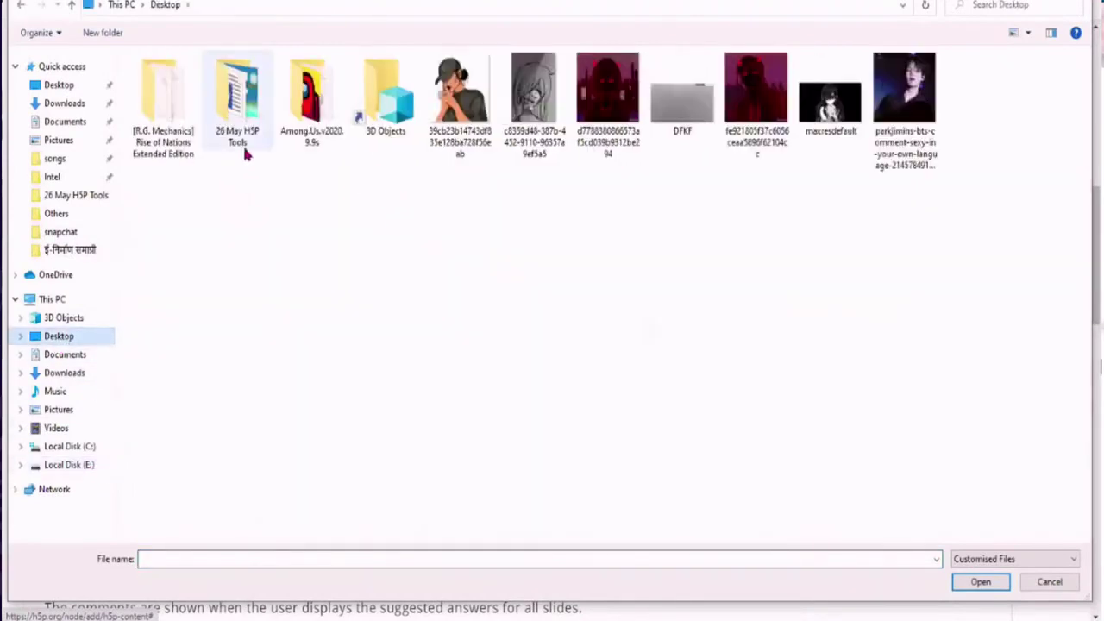
pyautogui.click(248, 119)
pyautogui.doubleClick(248, 117)
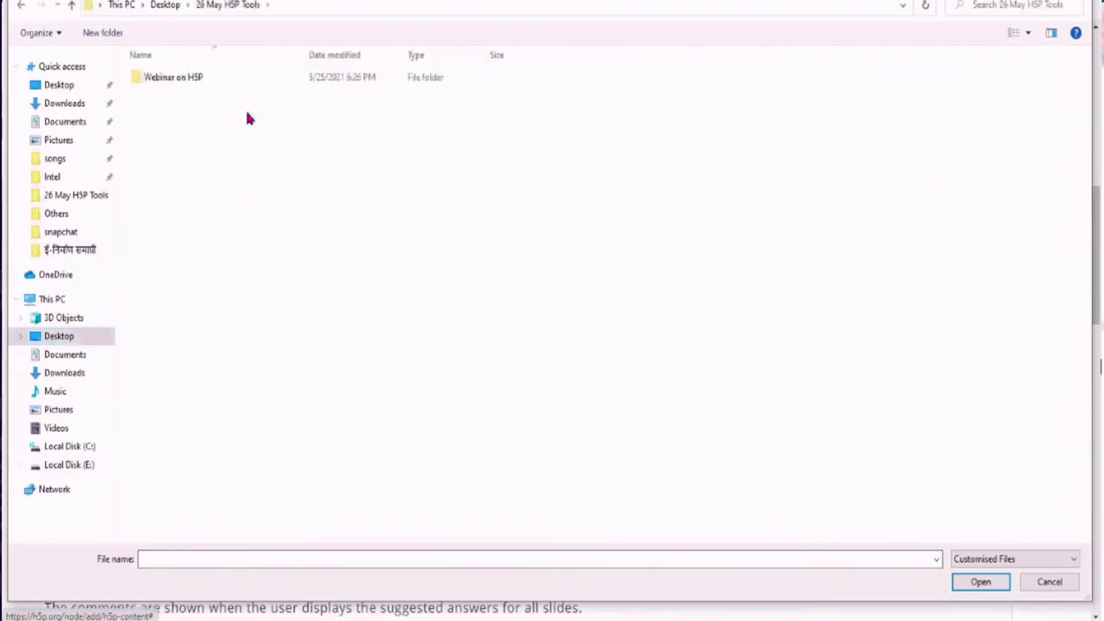
pyautogui.click(184, 86)
pyautogui.doubleClick(184, 86)
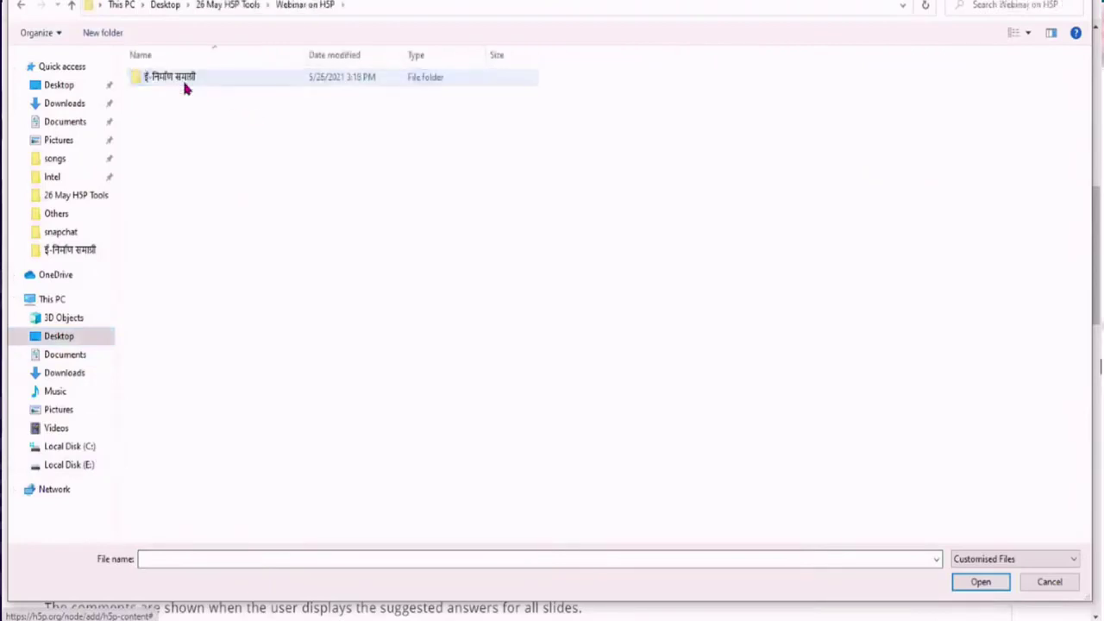
pyautogui.click(183, 85)
pyautogui.doubleClick(184, 85)
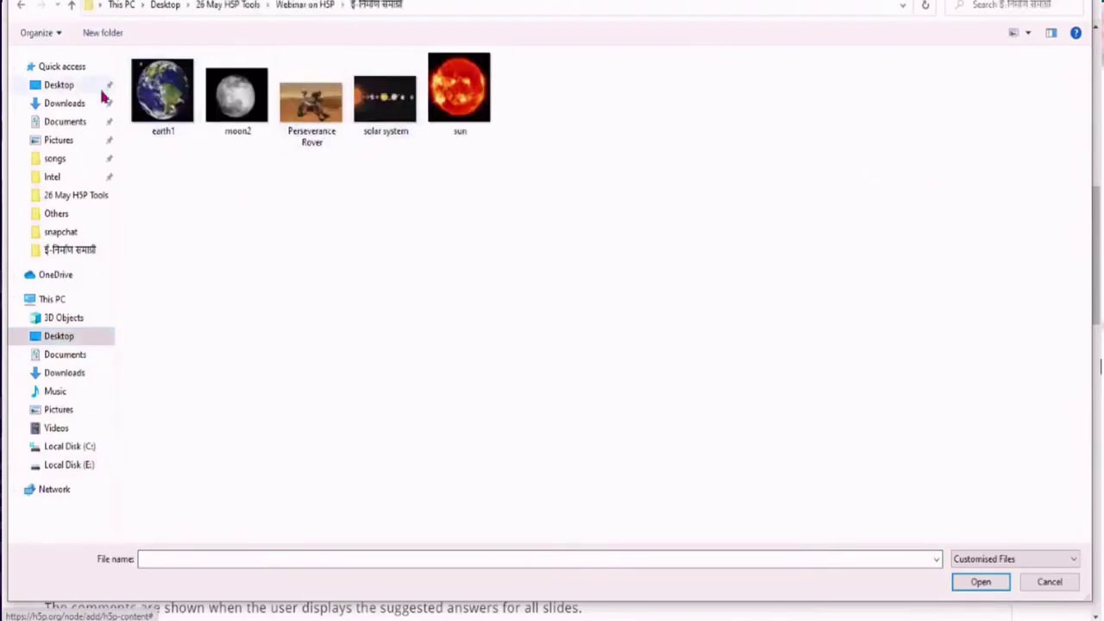
pyautogui.click(168, 102)
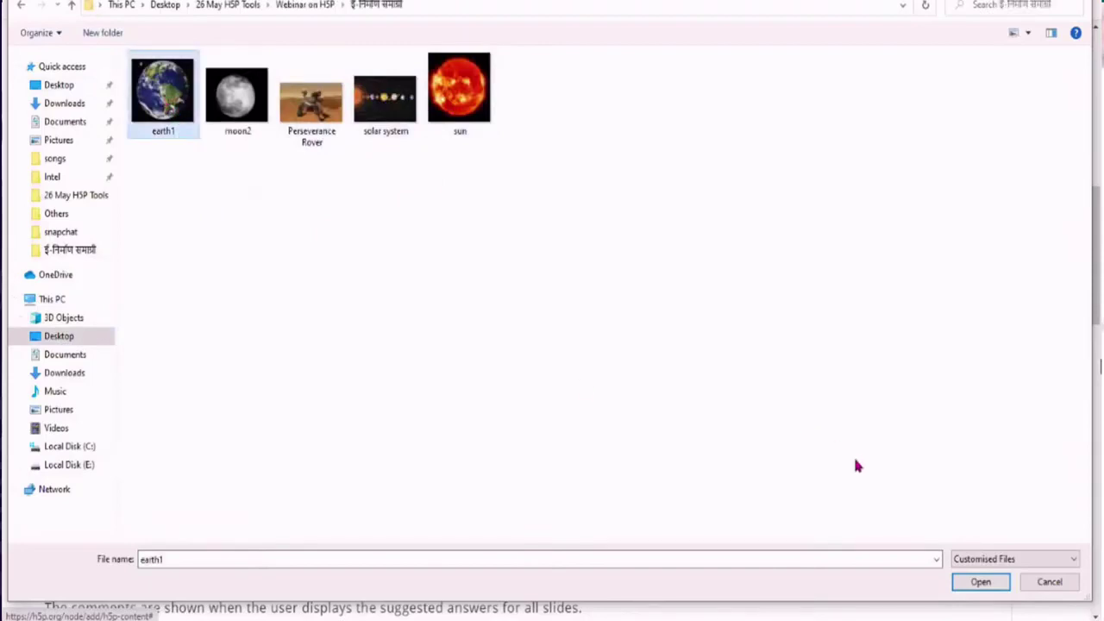
pyautogui.click(962, 582)
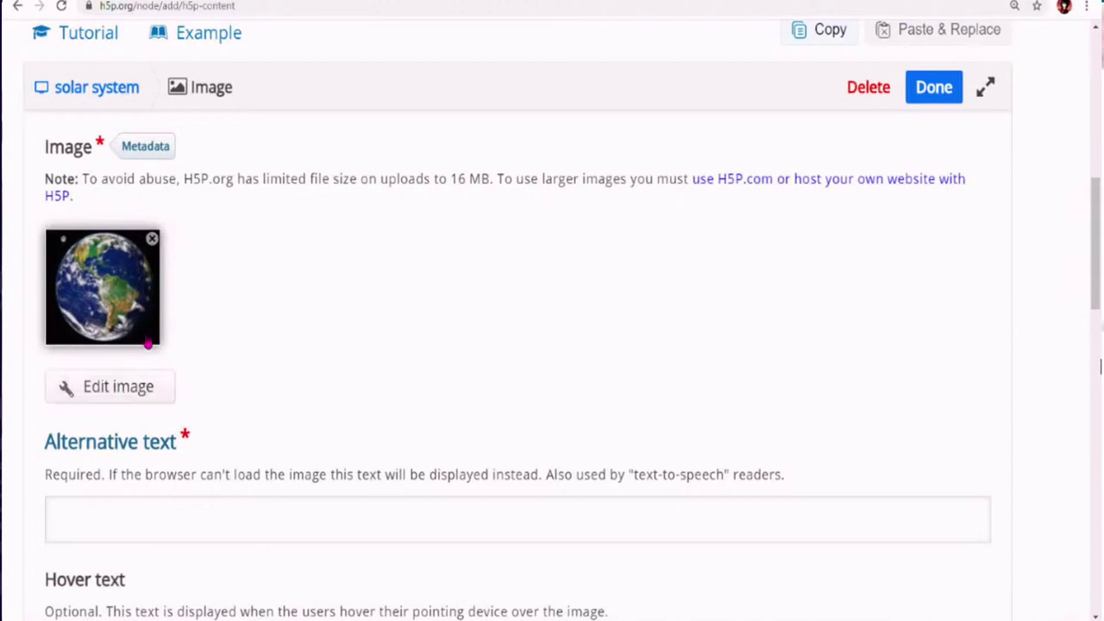
# Step: Crop the Earth image slightly inside its edges and save the edited image
pyautogui.click(115, 390)
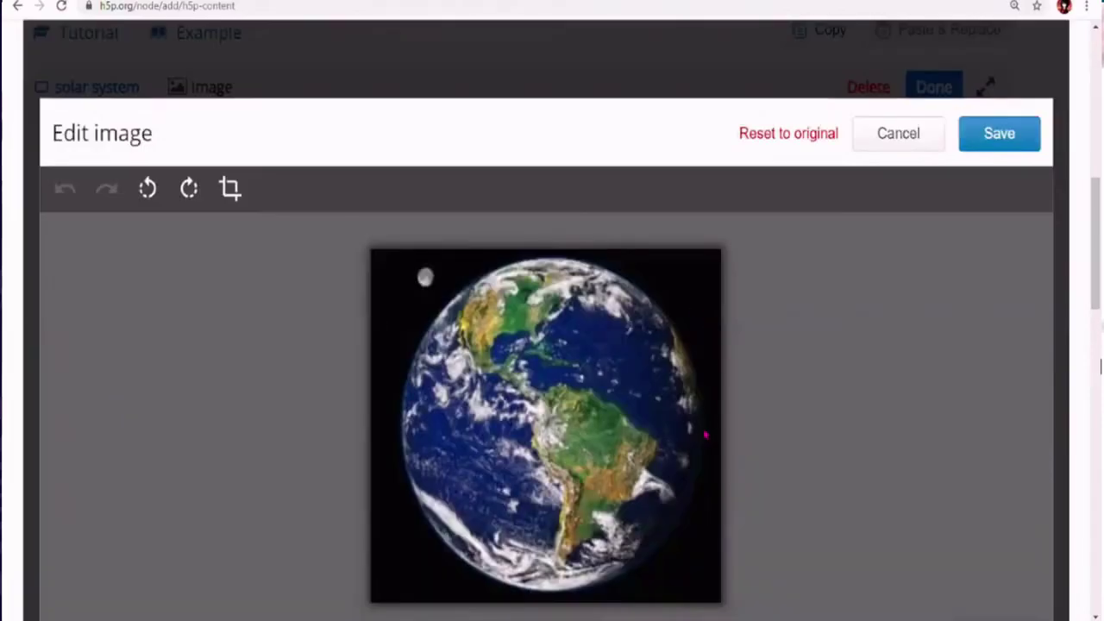
pyautogui.click(241, 197)
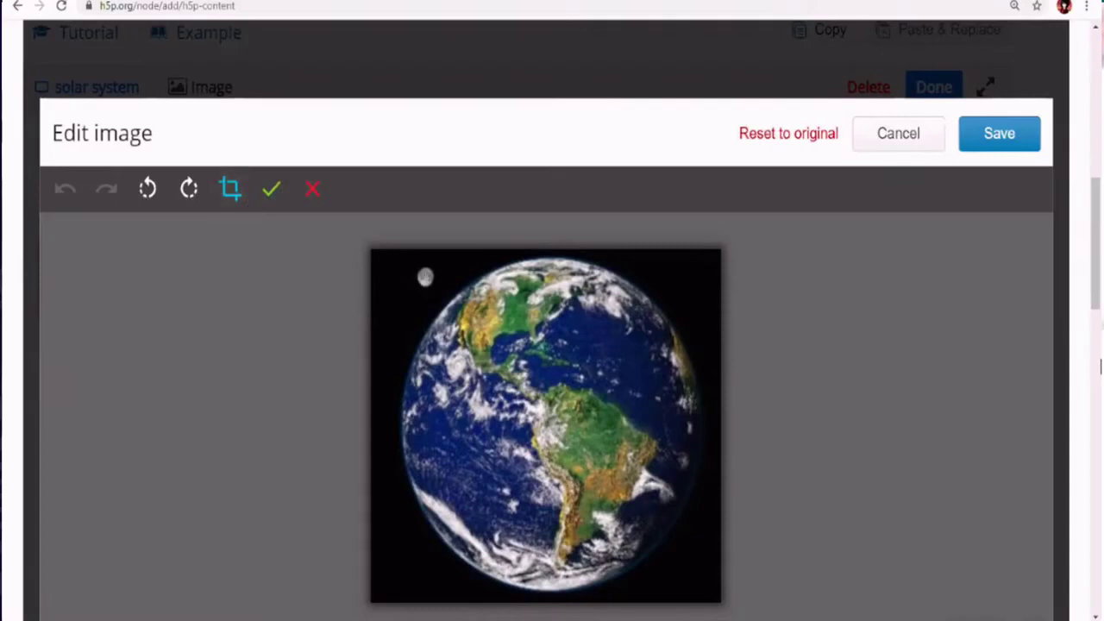
pyautogui.moveTo(380, 255); pyautogui.dragTo(716, 590)
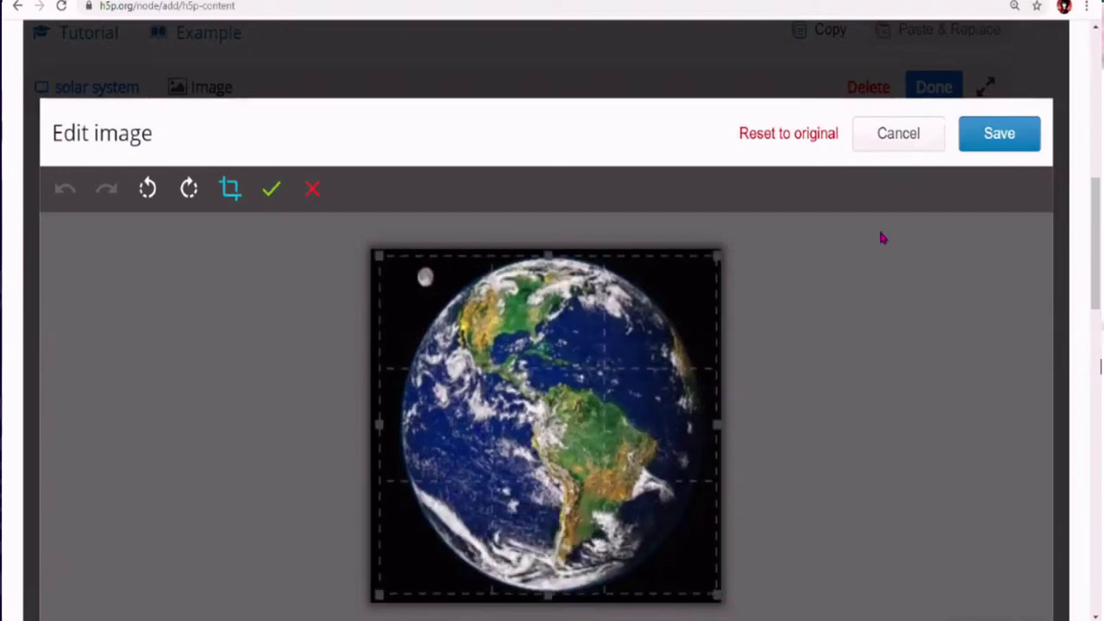
pyautogui.click(991, 133)
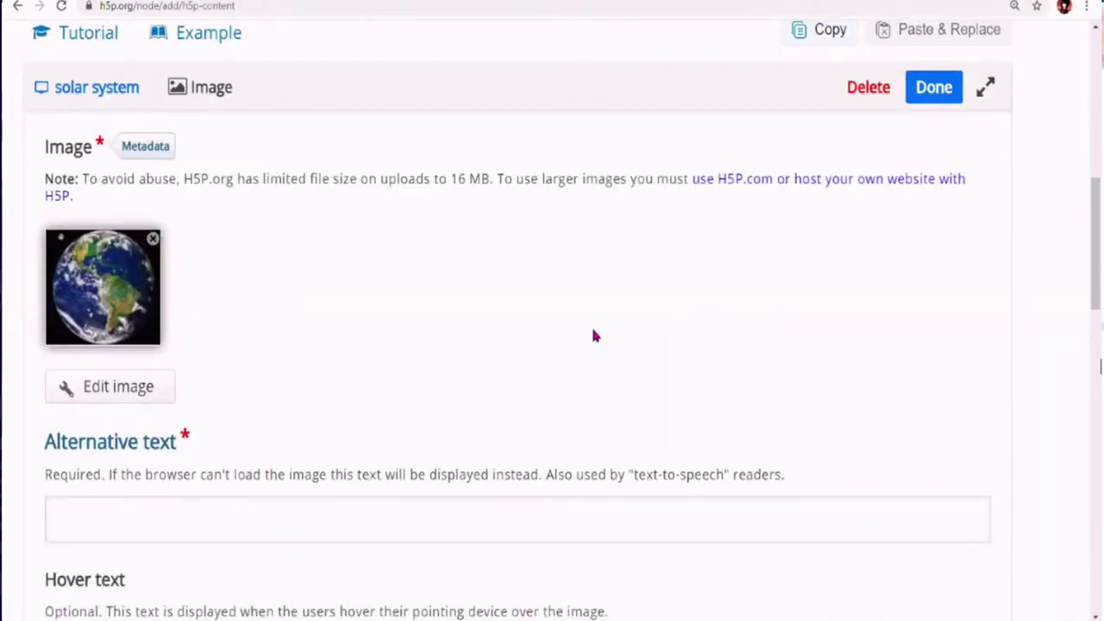
# Step: Finish the image element and place it on slide 1, leaving its alternative text and other settings at their defaults
pyautogui.scroll(-8, 258, 388)
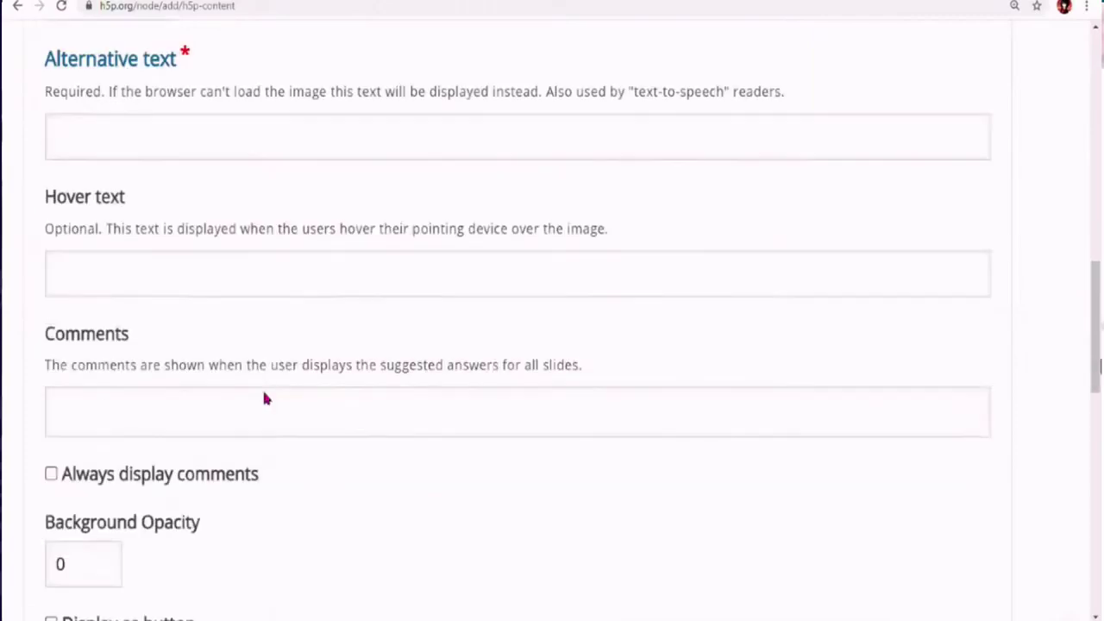
pyautogui.click(48, 411)
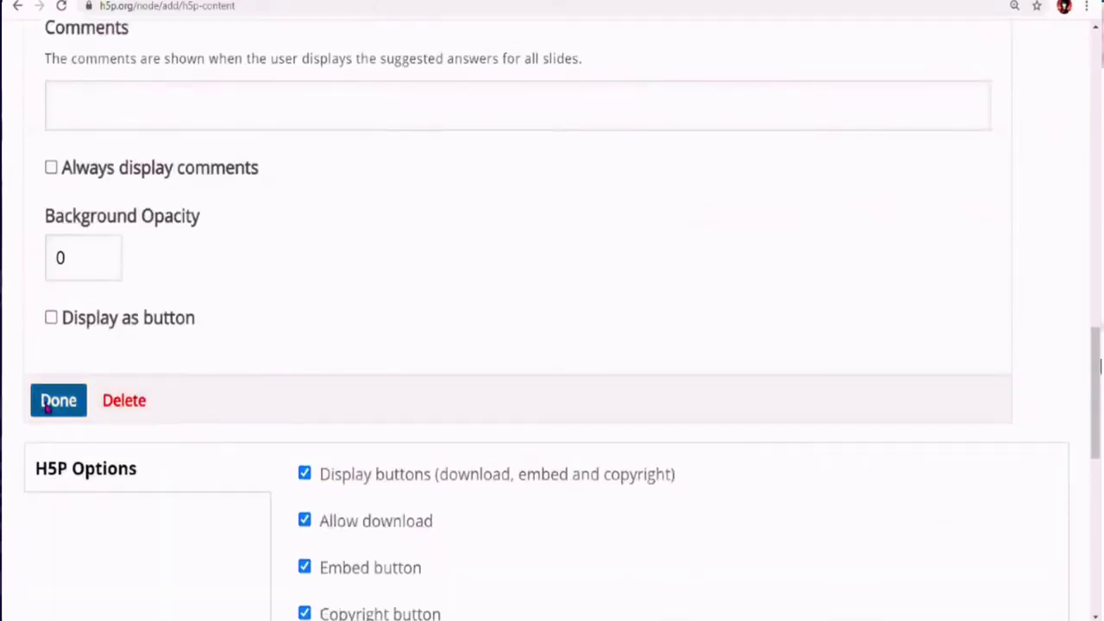
pyautogui.scroll(-1, 685, 385)
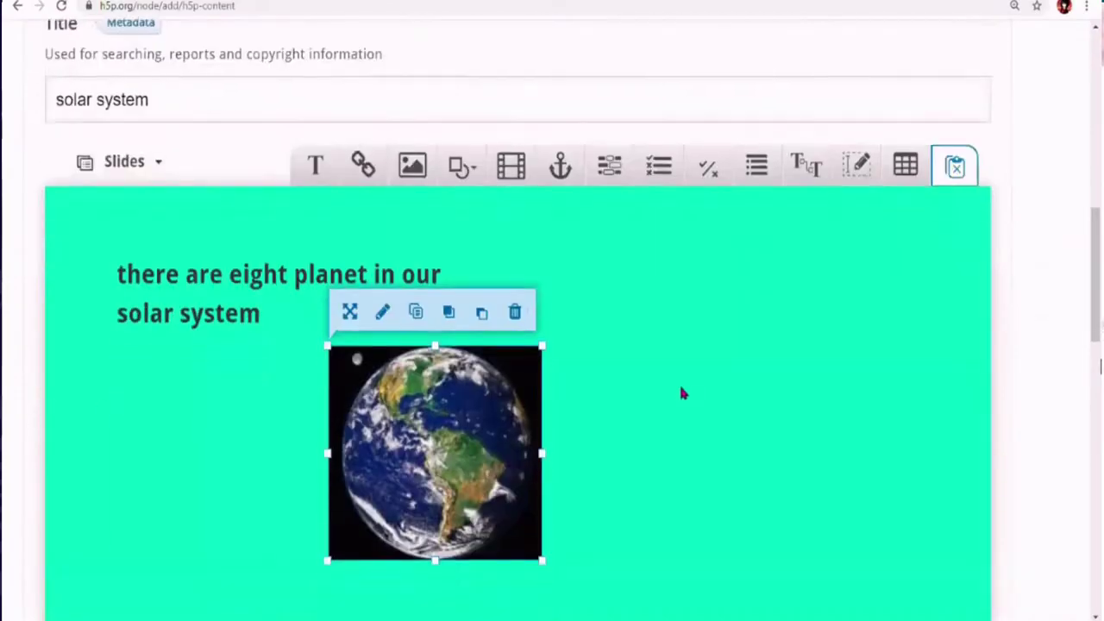
# Step: Move the Earth image to the right of the text on slide 1 and enlarge it to about 277 × 249
pyautogui.scroll(-1, 681, 392)
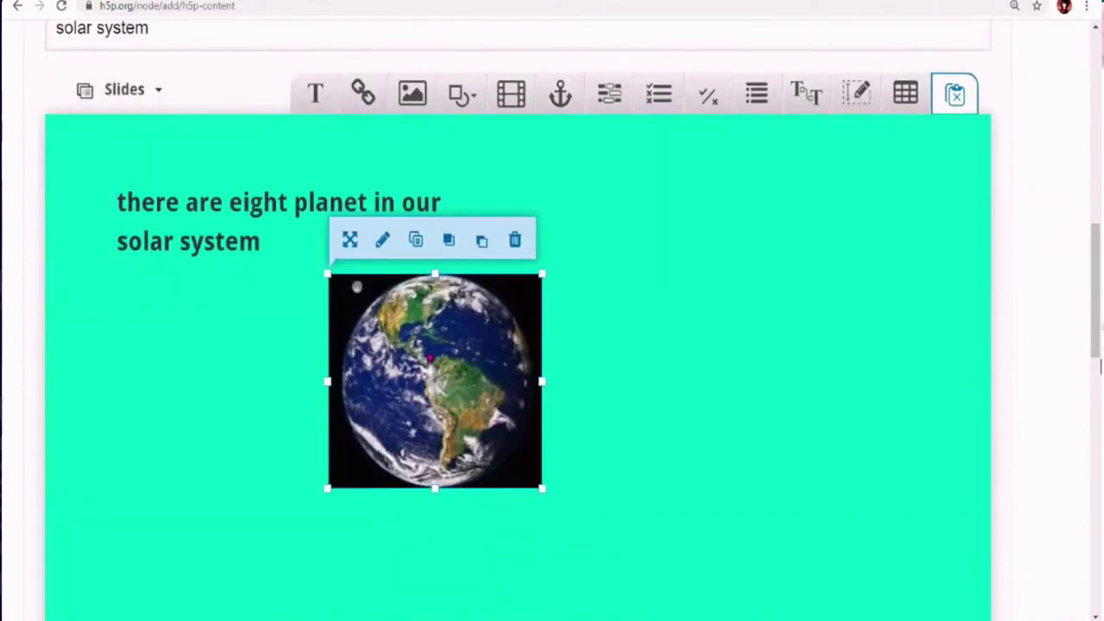
pyautogui.moveTo(429, 358); pyautogui.dragTo(746, 320)
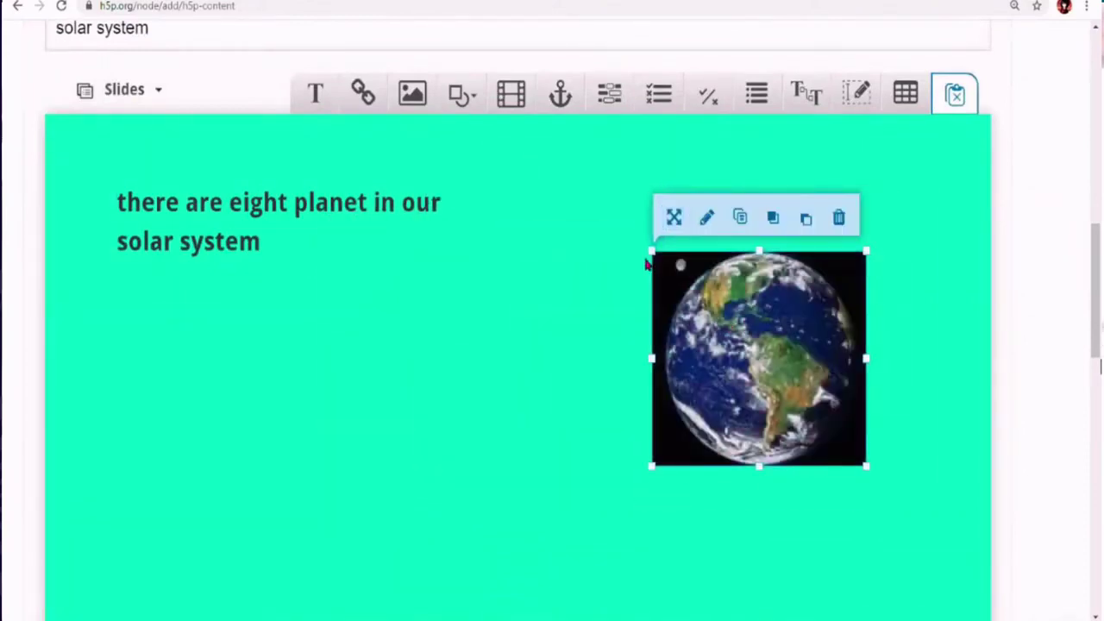
pyautogui.moveTo(649, 250); pyautogui.dragTo(581, 180)
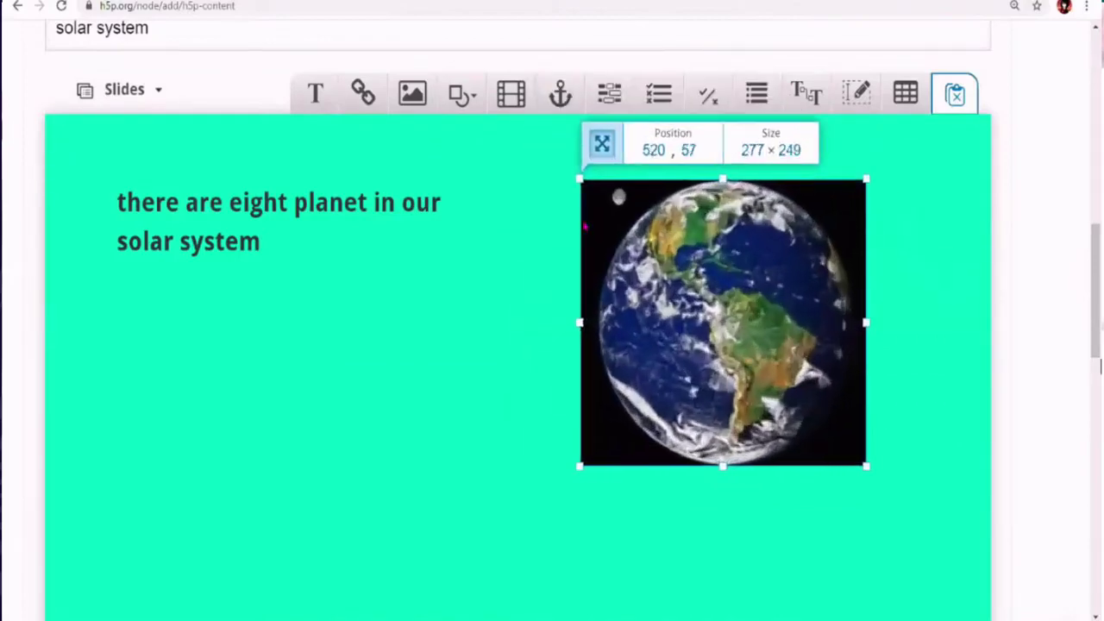
pyautogui.moveTo(585, 226); pyautogui.dragTo(585, 226)
pyautogui.scroll(-2, 506, 337)
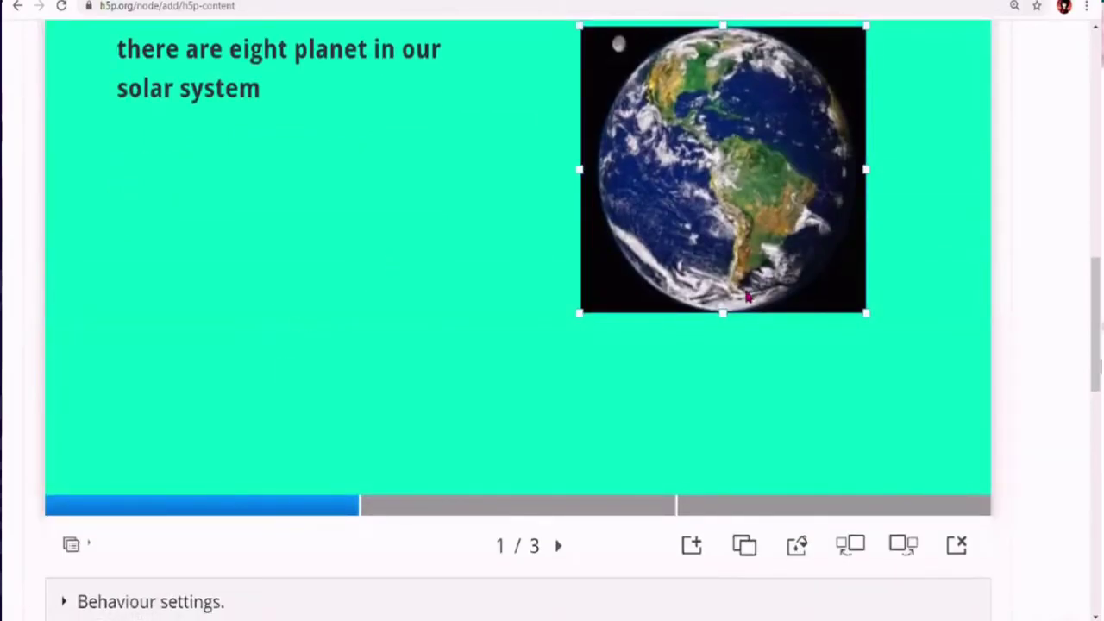
pyautogui.click(484, 512)
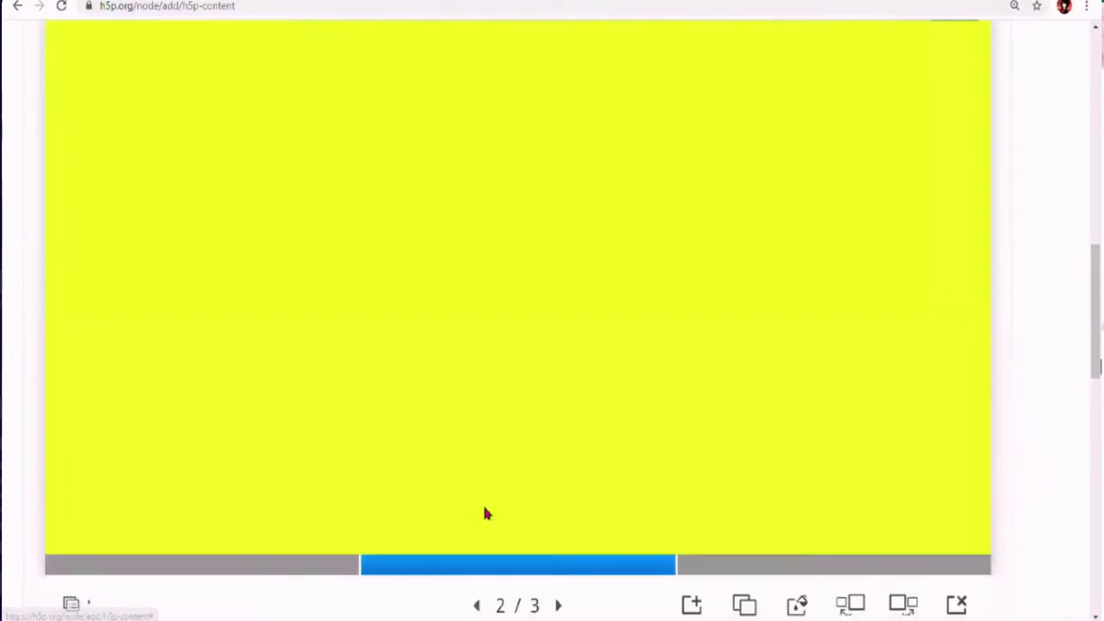
pyautogui.scroll(2, 540, 349)
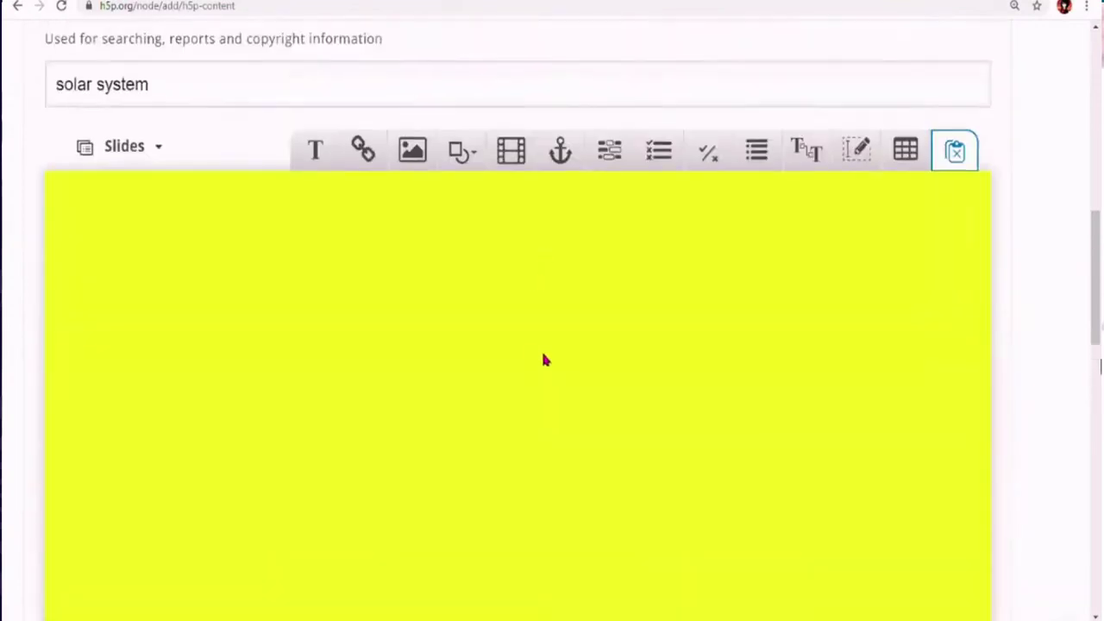
pyautogui.scroll(-2, 540, 348)
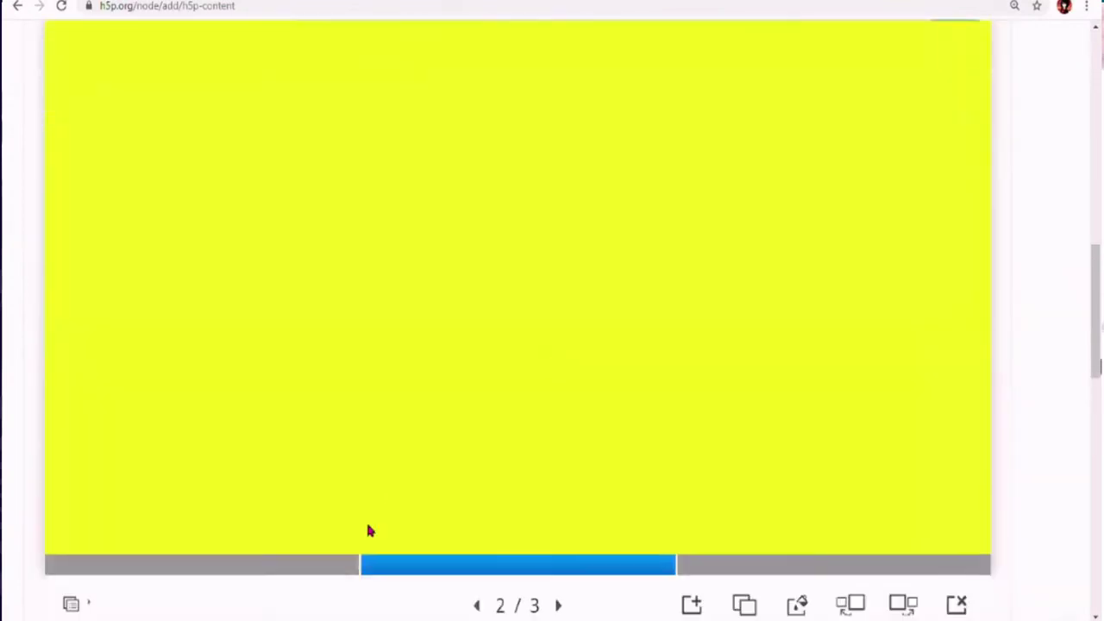
pyautogui.click(303, 565)
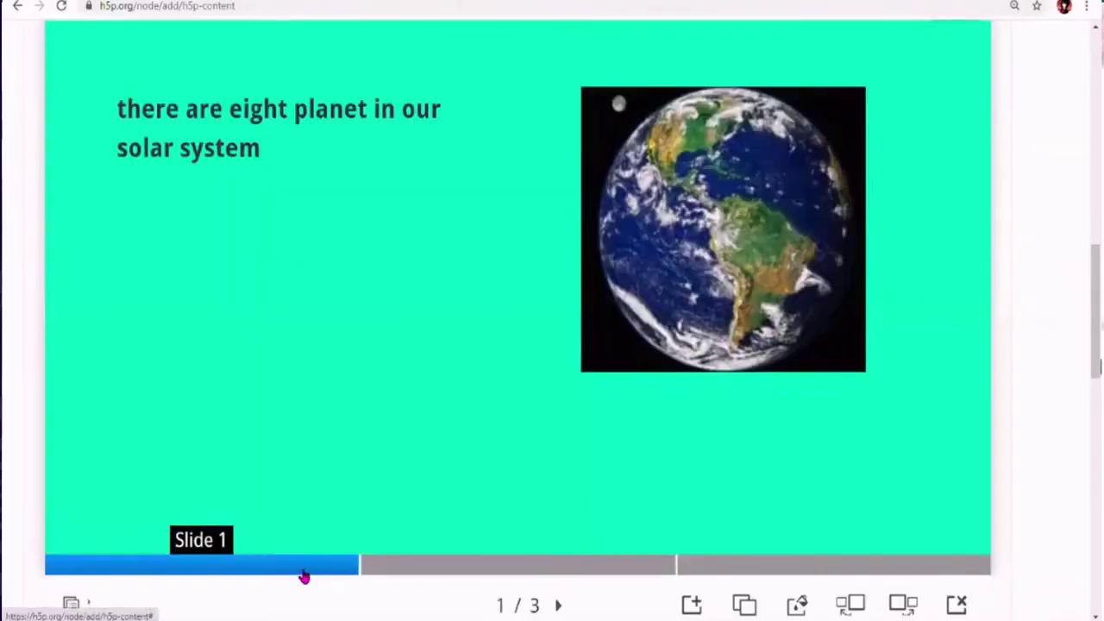
# Step: Add a video element to slide 2 and title it "solar system"
pyautogui.click(438, 576)
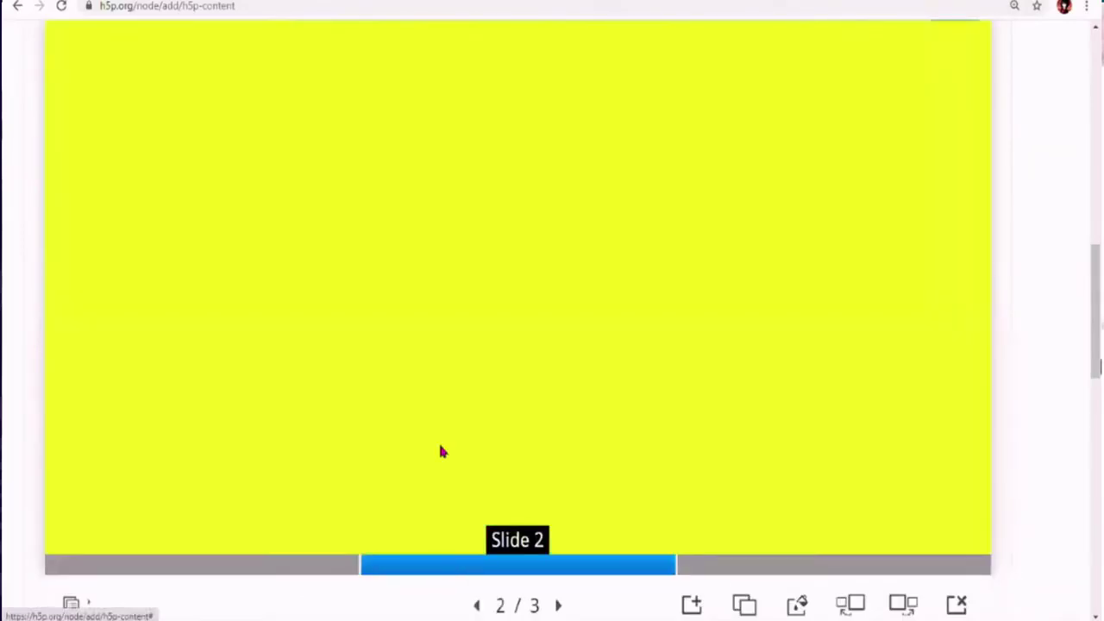
pyautogui.scroll(3, 520, 422)
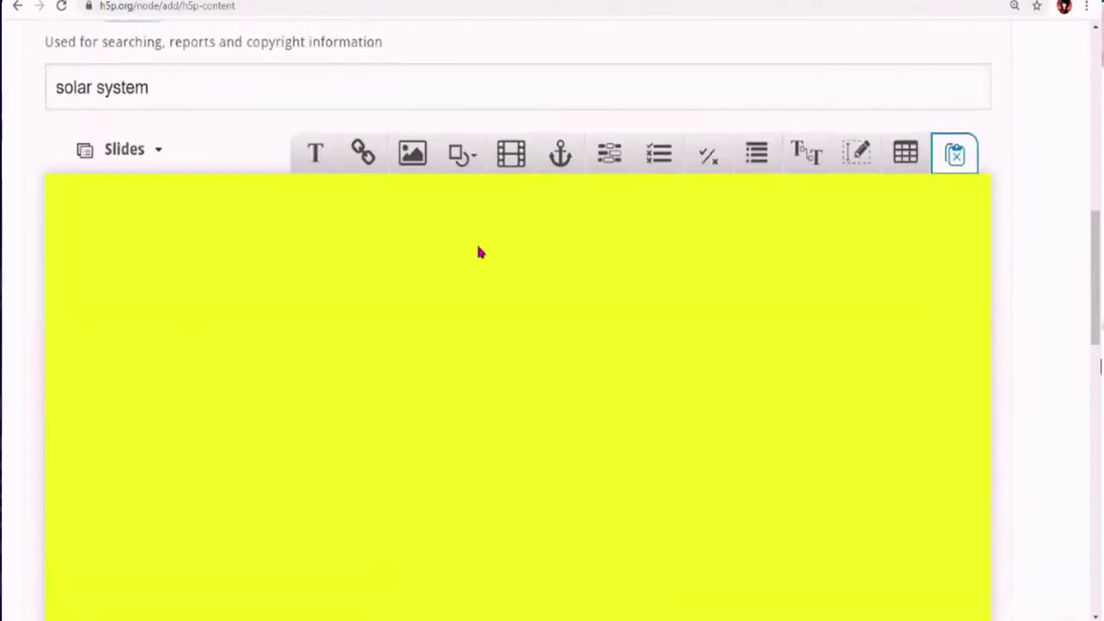
pyautogui.click(512, 171)
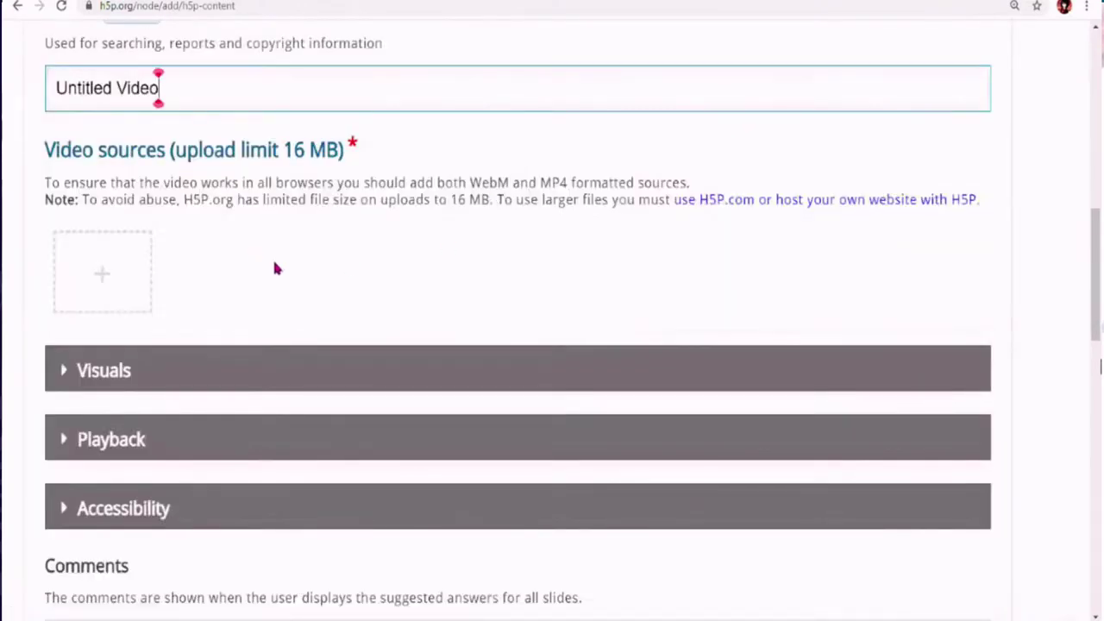
pyautogui.scroll(3, 193, 164)
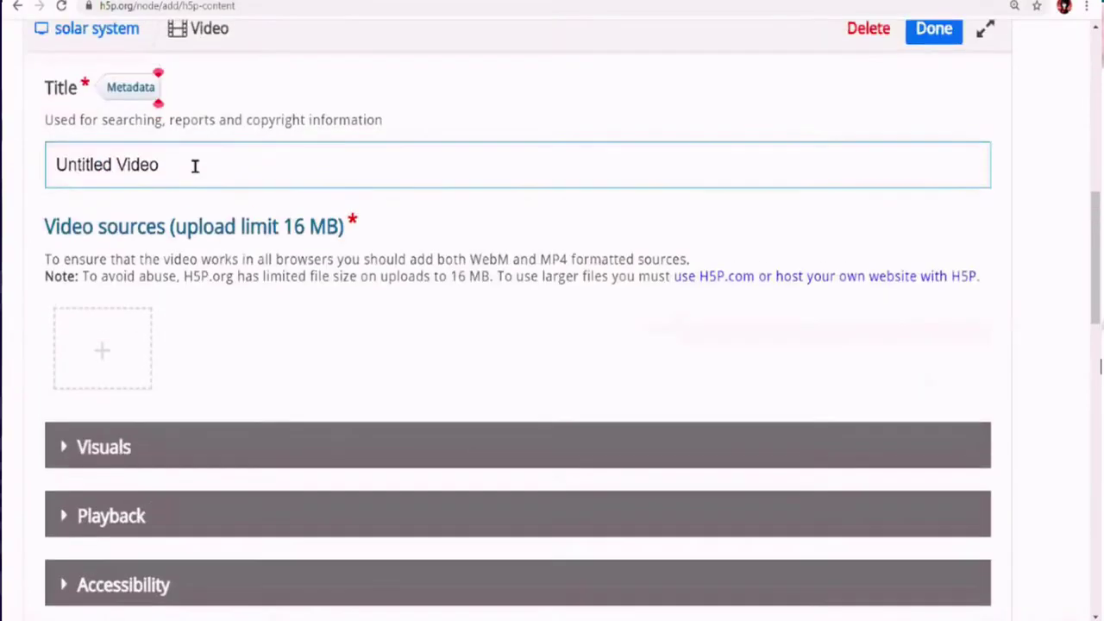
pyautogui.scroll(-1, 195, 166)
pyautogui.scroll(2, 195, 166)
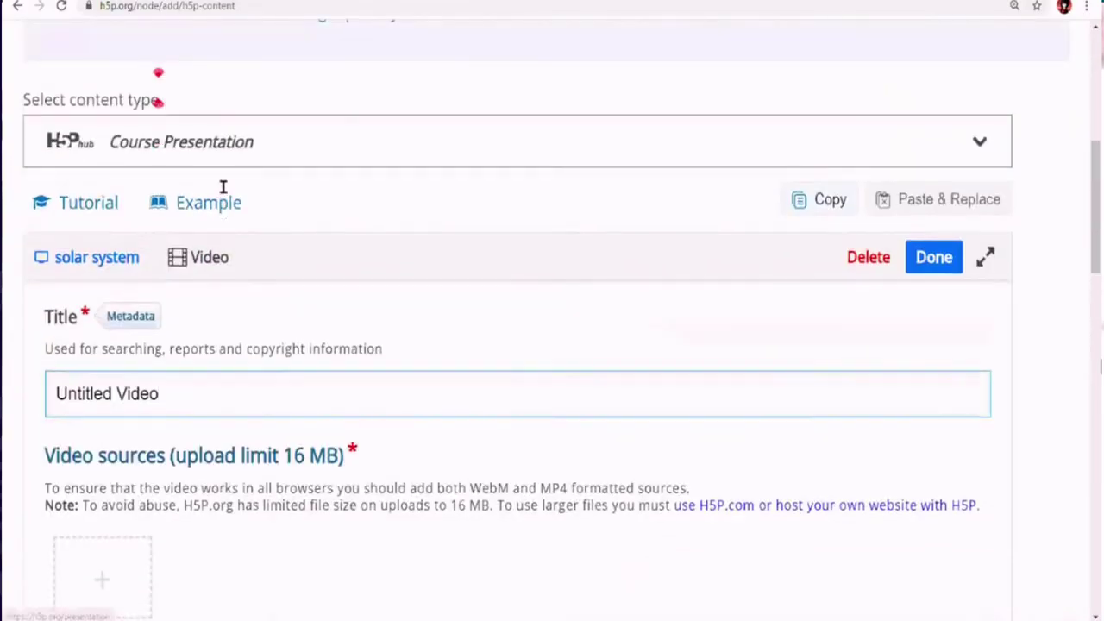
pyautogui.scroll(-2, 182, 172)
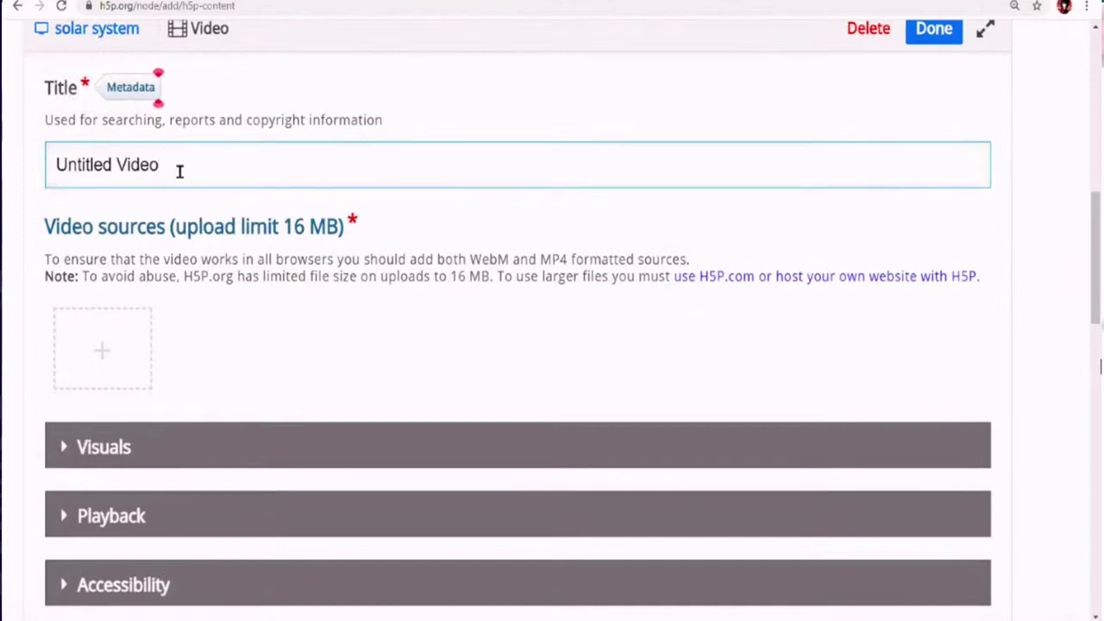
pyautogui.moveTo(164, 165); pyautogui.dragTo(49, 165)
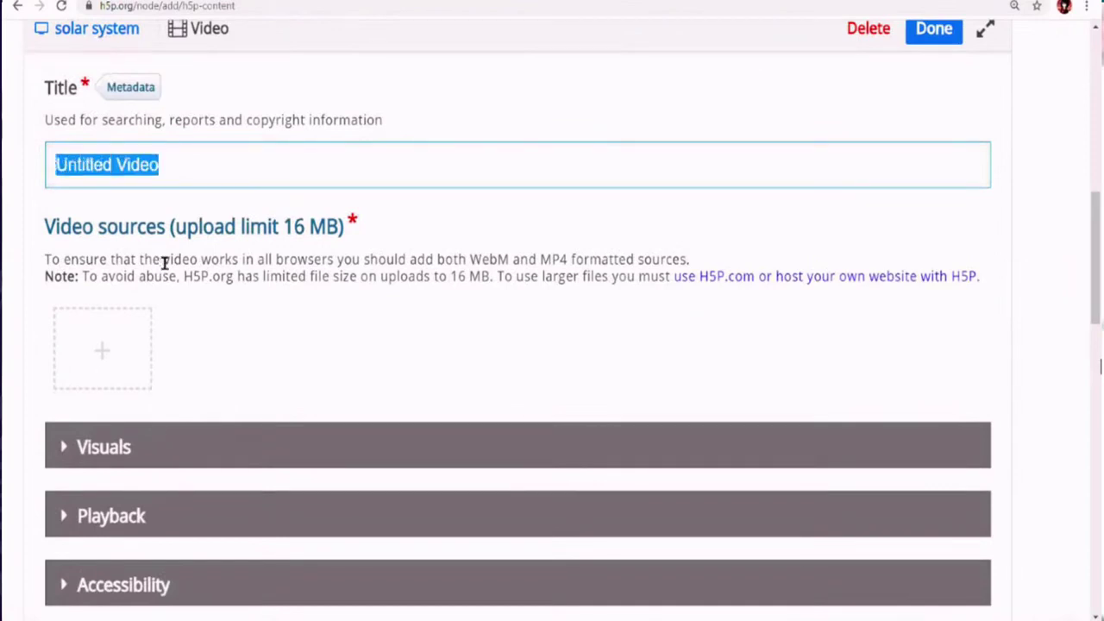
pyautogui.write('sola')
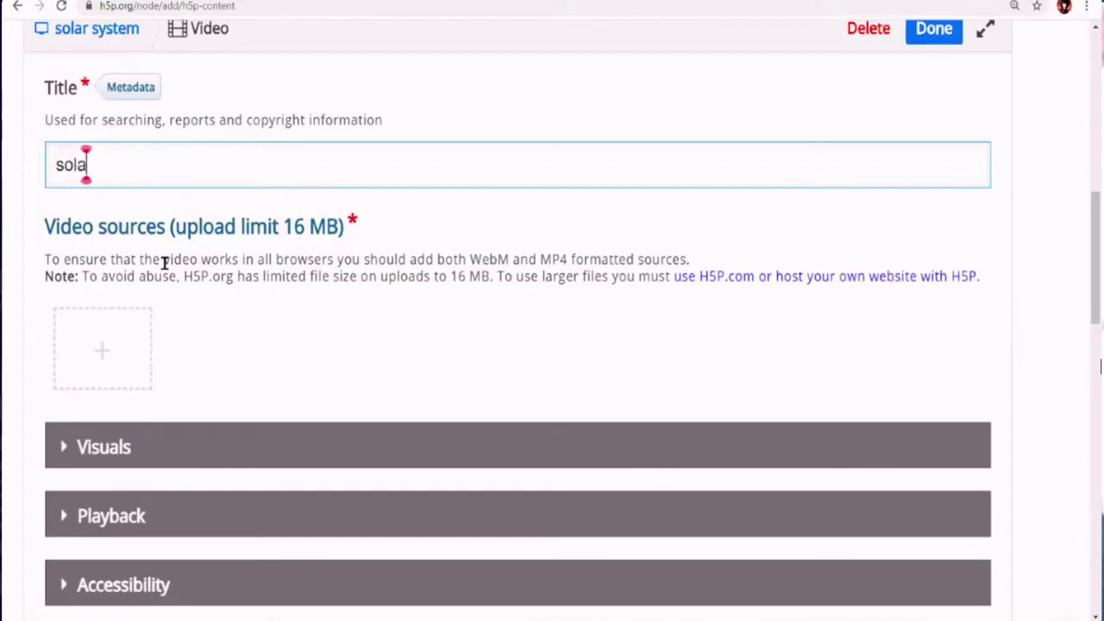
pyautogui.write('r system')
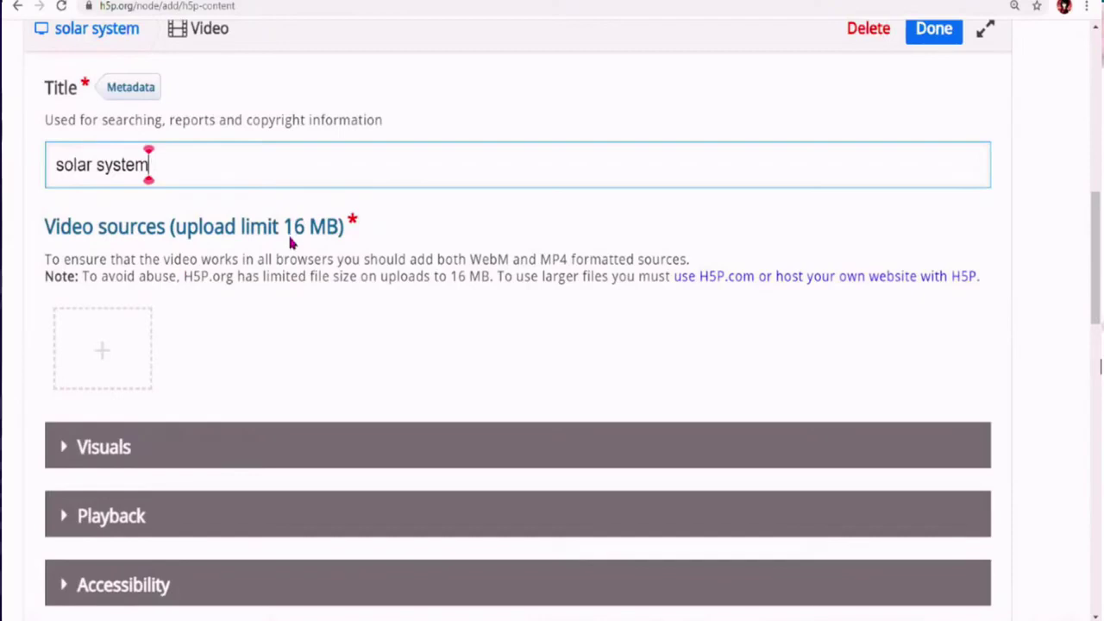
# Step: Upload the file Video on Solar System from the Webinar on H5P subfolder as the element's MP4 video source
pyautogui.click(119, 361)
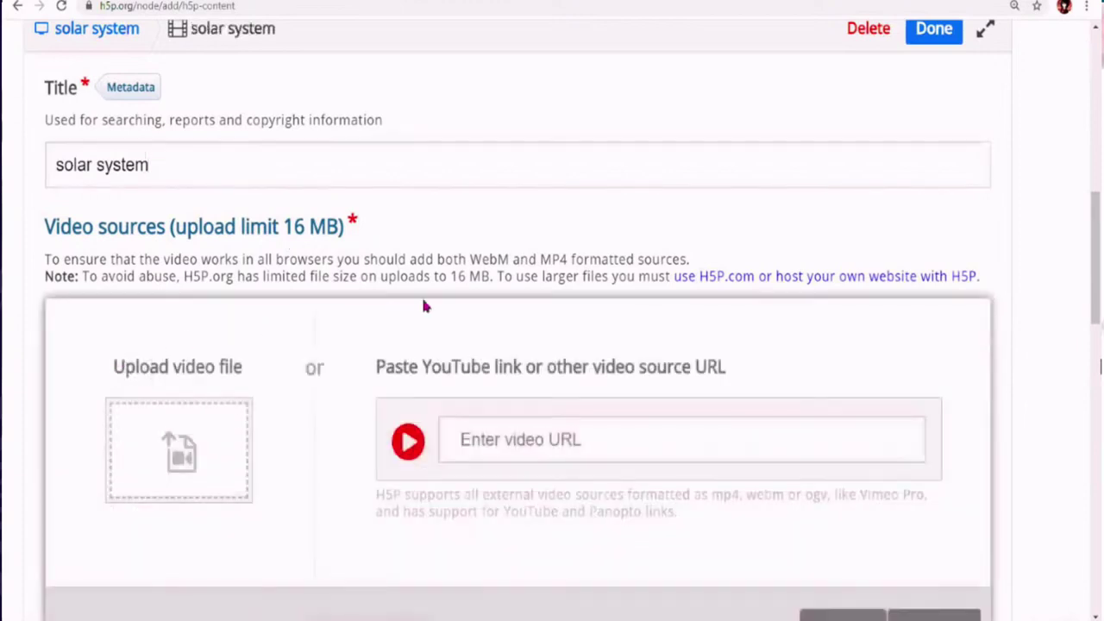
pyautogui.scroll(-2, 645, 278)
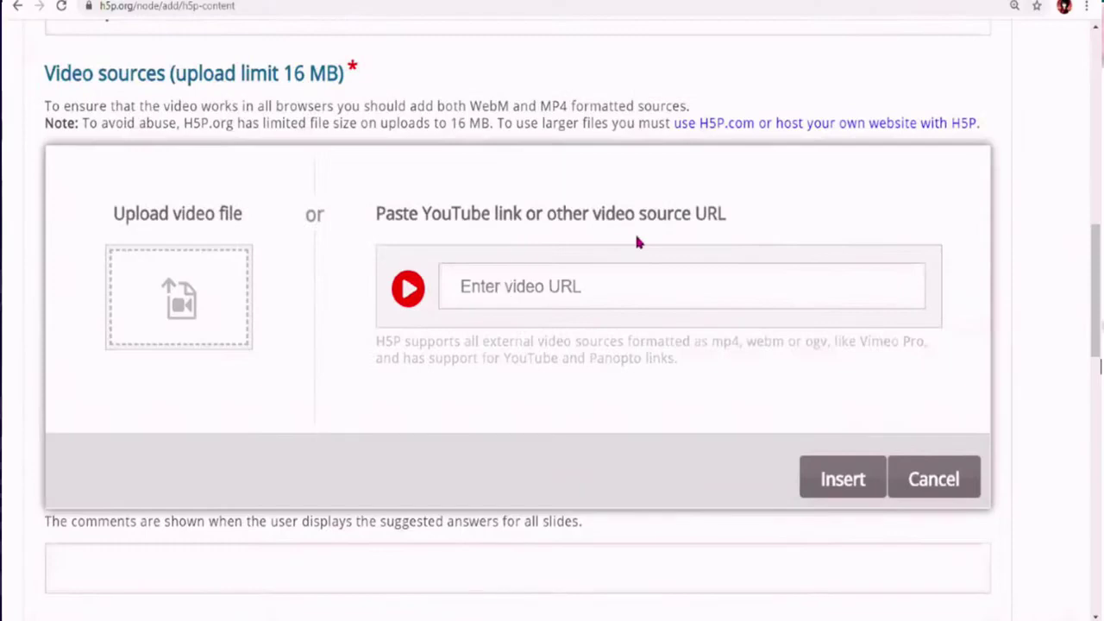
pyautogui.click(607, 292)
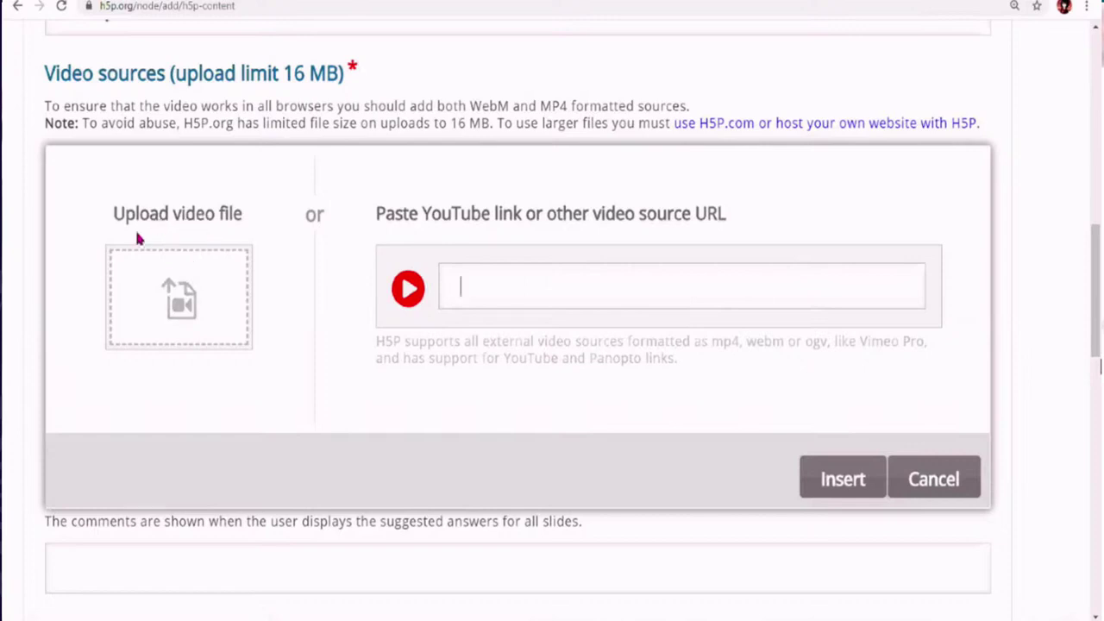
pyautogui.click(206, 294)
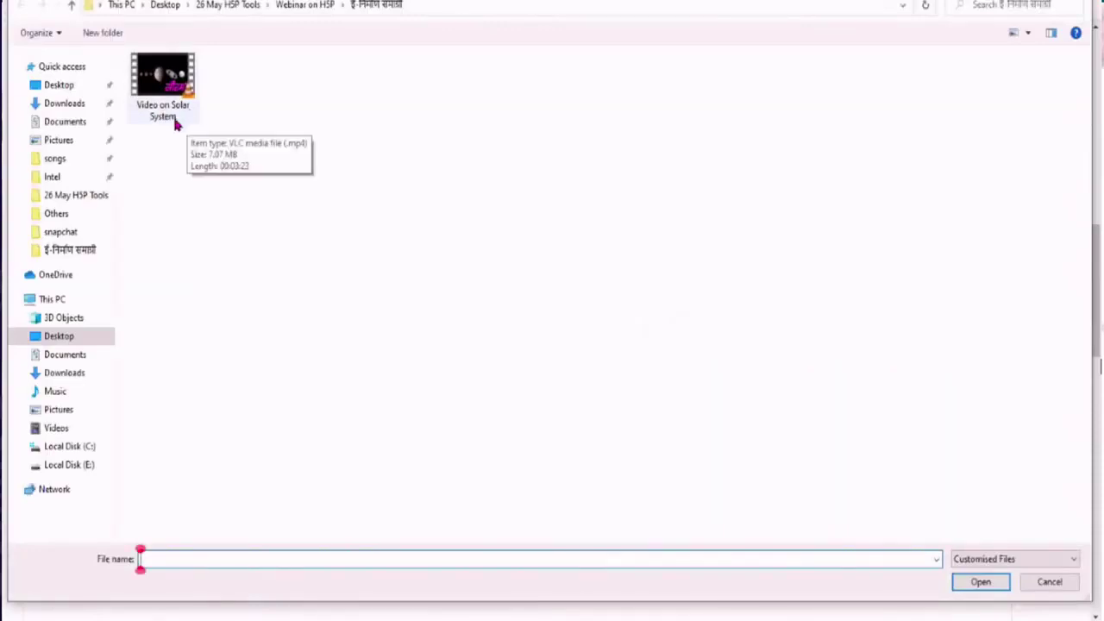
pyautogui.click(175, 89)
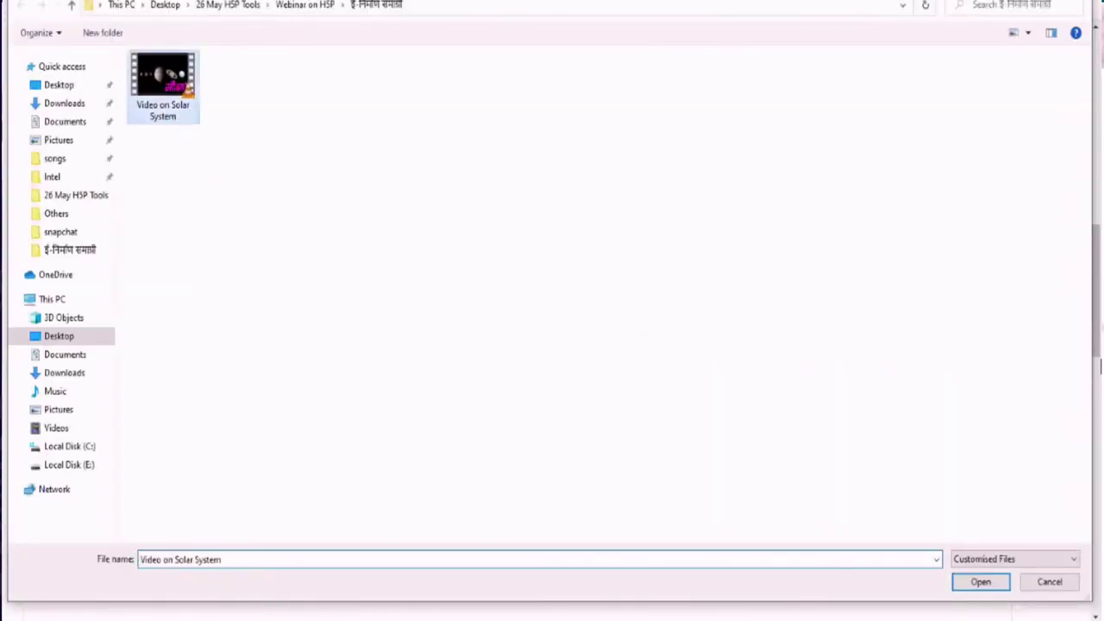
pyautogui.click(998, 588)
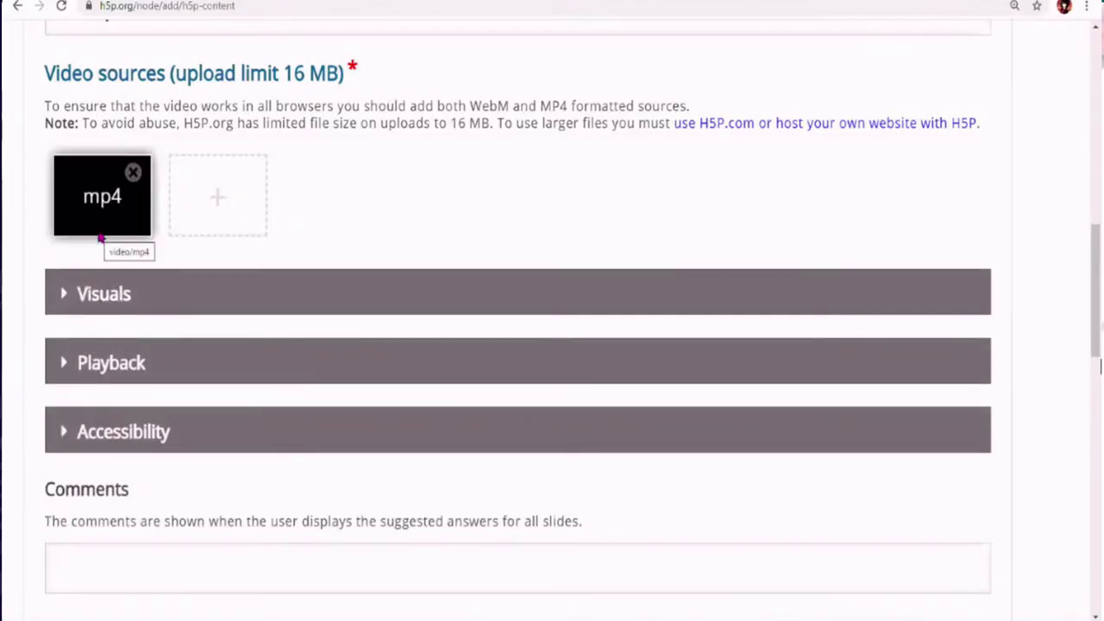
# Step: Finish the video element and place it on slide 2, leaving its visual, playback and accessibility settings at their defaults
pyautogui.scroll(-5, 440, 284)
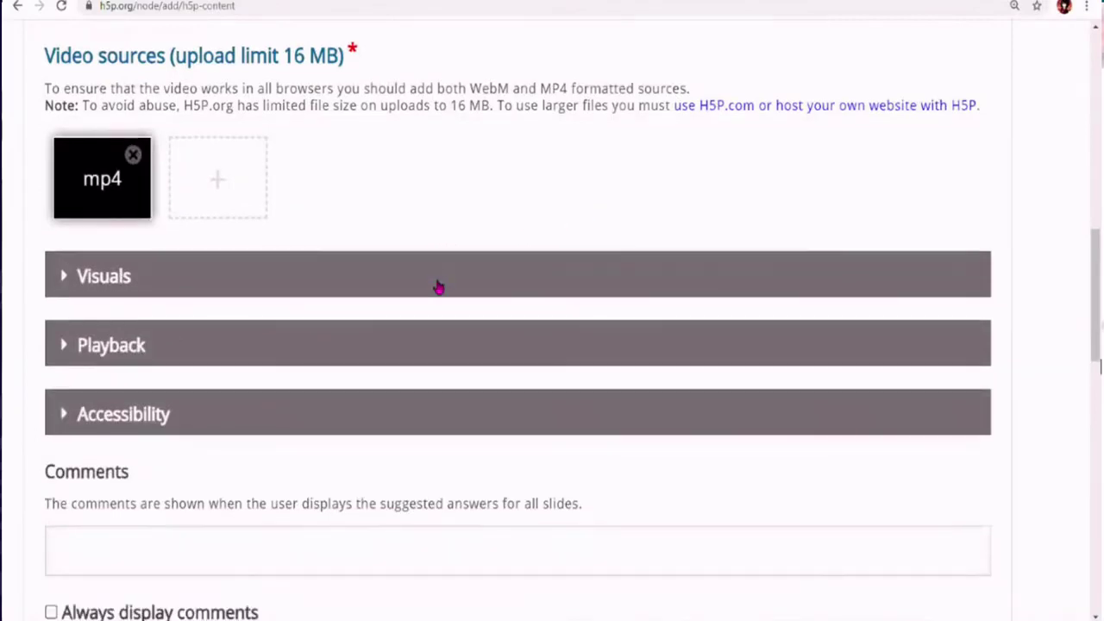
pyautogui.scroll(-2, 445, 296)
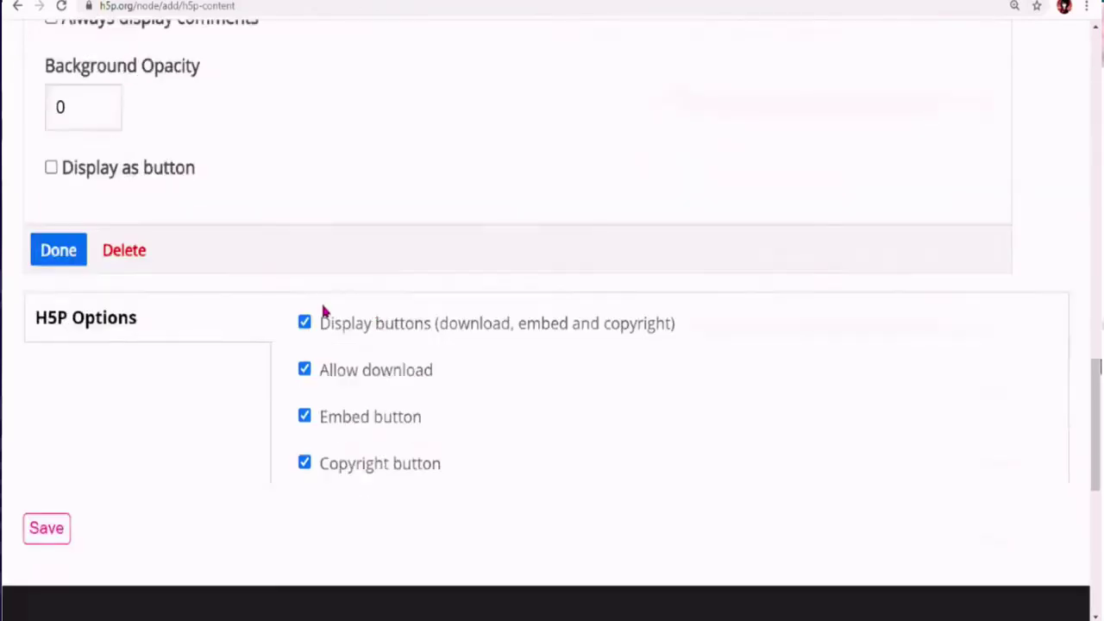
pyautogui.click(60, 251)
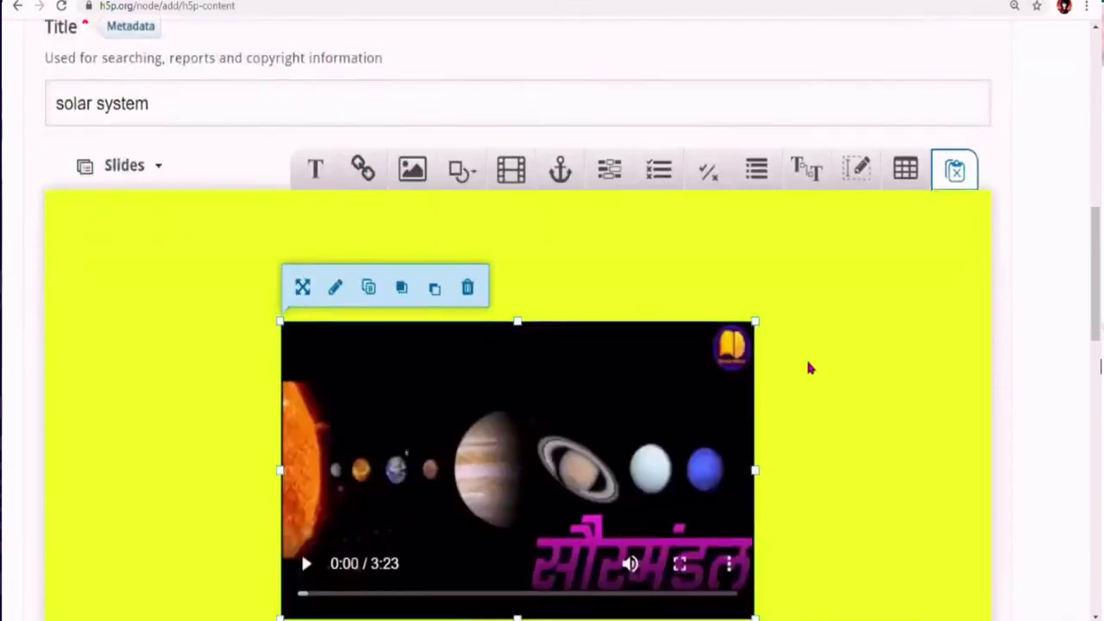
# Step: Move the video slightly up and right on slide 2 and enlarge it toward its lower-left corner
pyautogui.scroll(-1, 808, 369)
pyautogui.moveTo(589, 265); pyautogui.dragTo(629, 271)
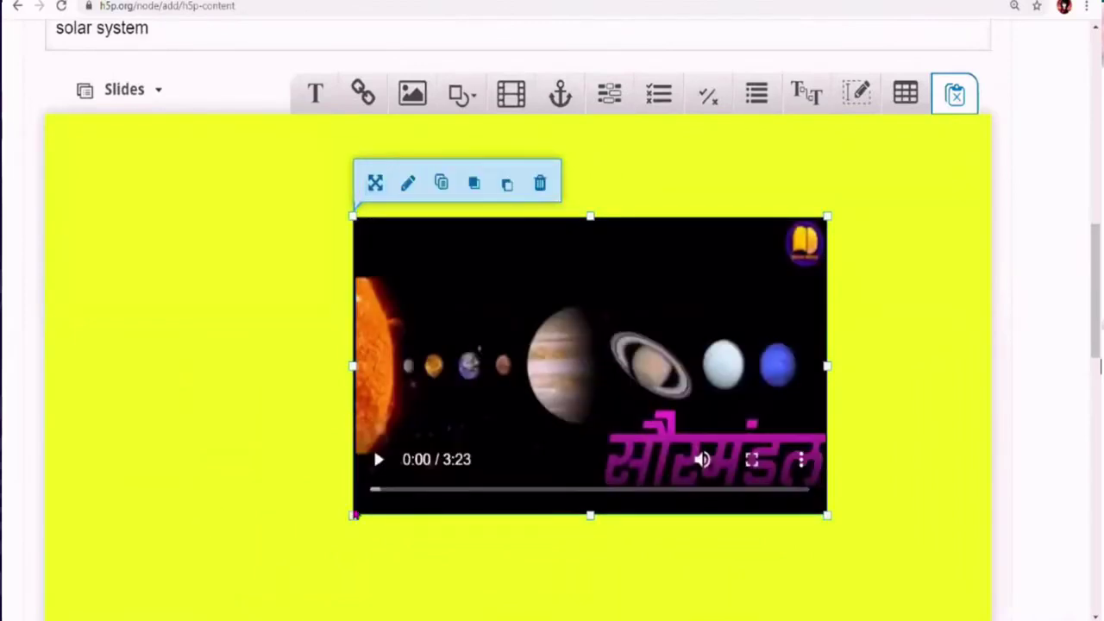
pyautogui.moveTo(354, 516); pyautogui.dragTo(270, 539)
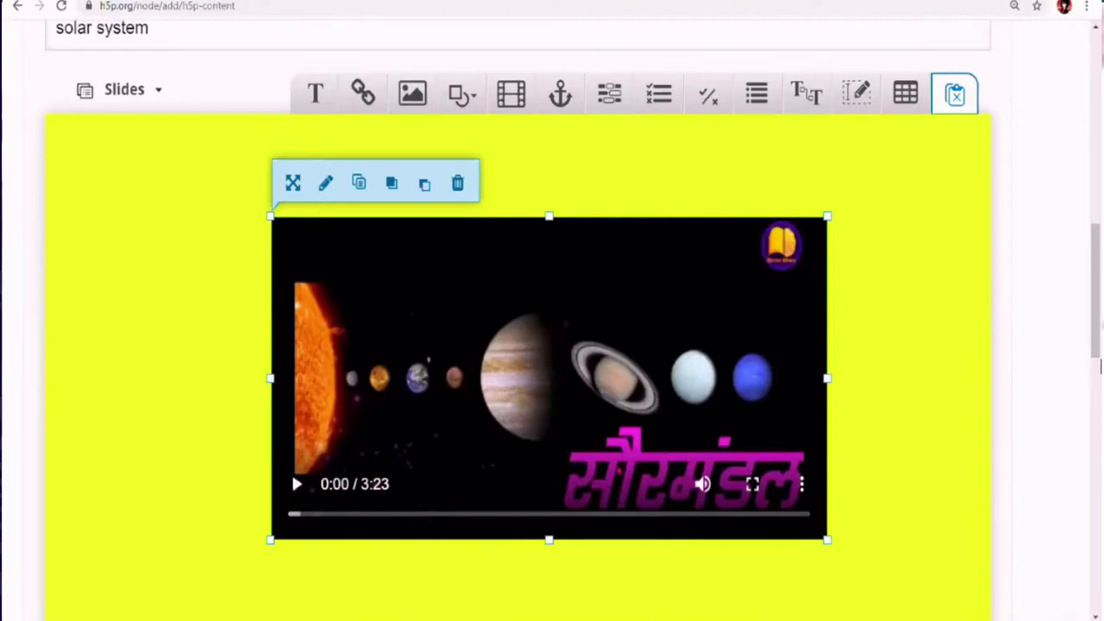
# Step: Go to slide 3 and add a True/False Question element to it
pyautogui.scroll(-2, 601, 517)
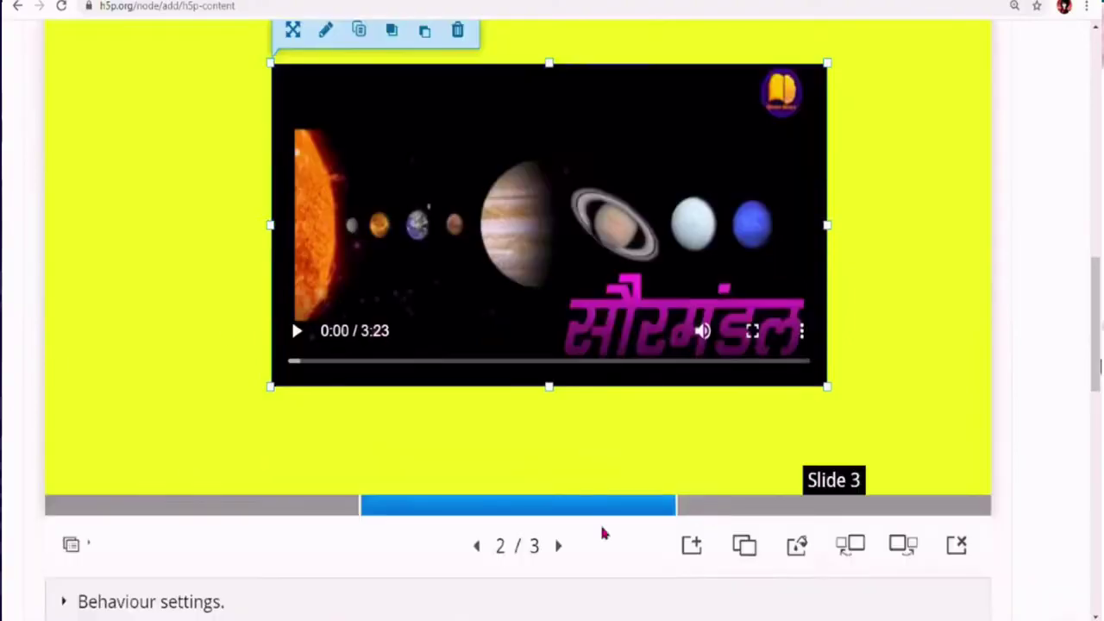
pyautogui.click(723, 508)
pyautogui.scroll(1, 722, 509)
pyautogui.scroll(1, 665, 449)
pyautogui.scroll(2, 664, 444)
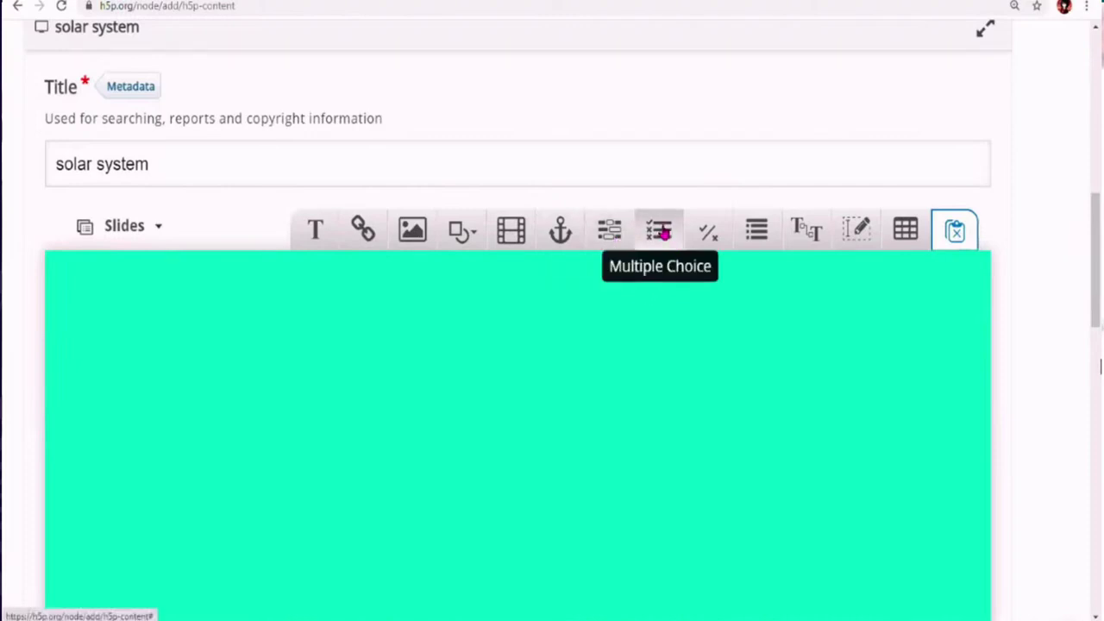
pyautogui.click(709, 231)
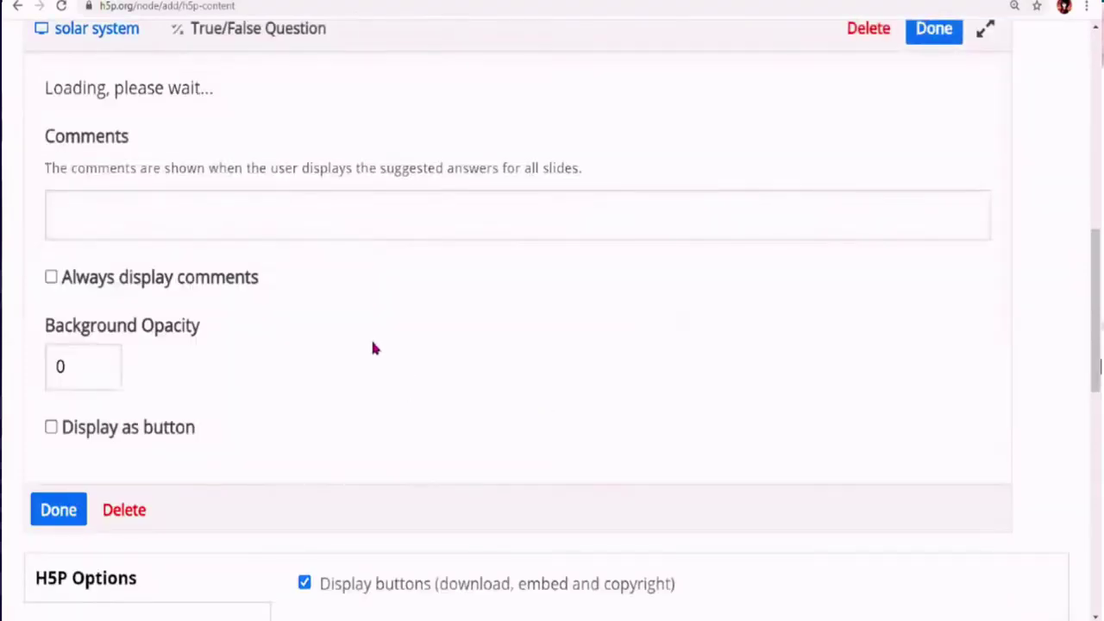
pyautogui.scroll(3, 375, 347)
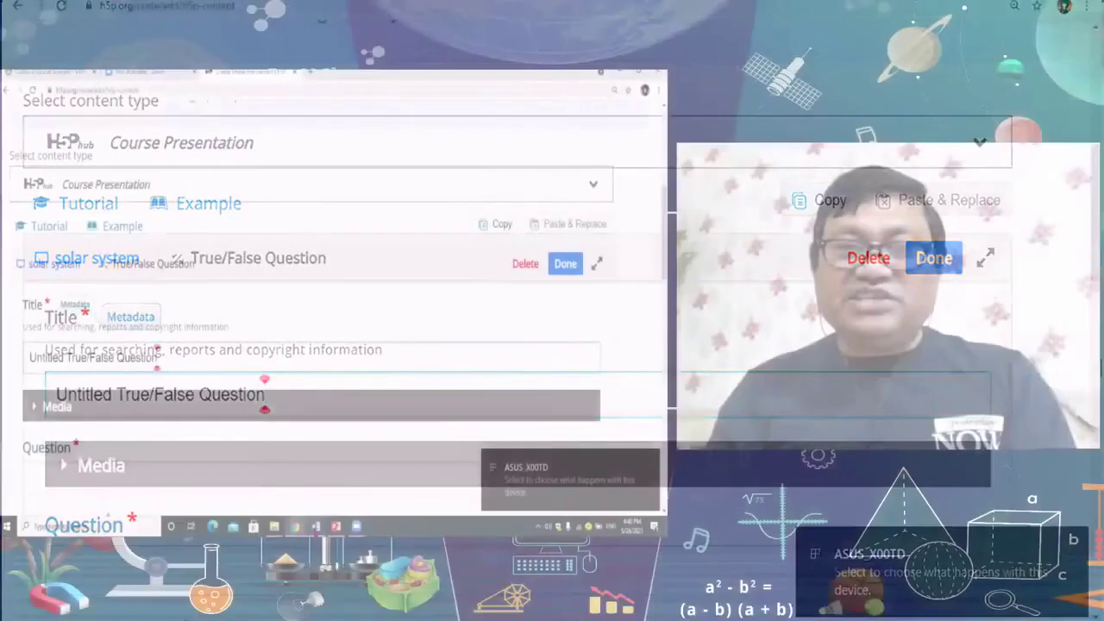
# Step: Switch to the Solar System document in Word and look through it for the prepared True/False Question text
pyautogui.moveTo(524, 620)
pyautogui.click(316, 528)
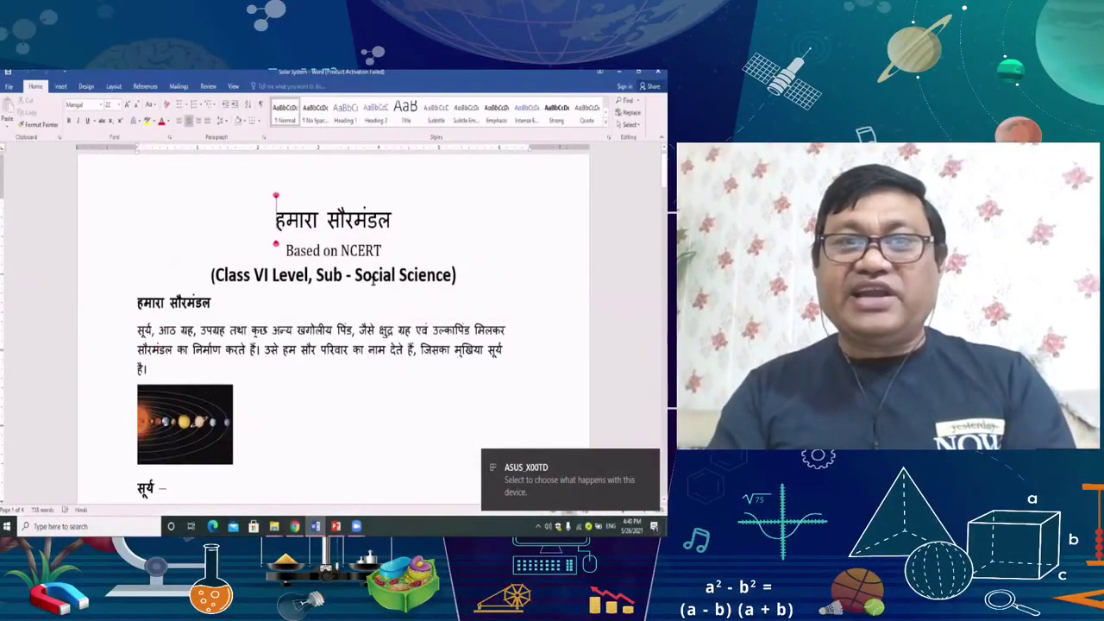
pyautogui.scroll(-3, 342, 320)
pyautogui.scroll(-10, 342, 319)
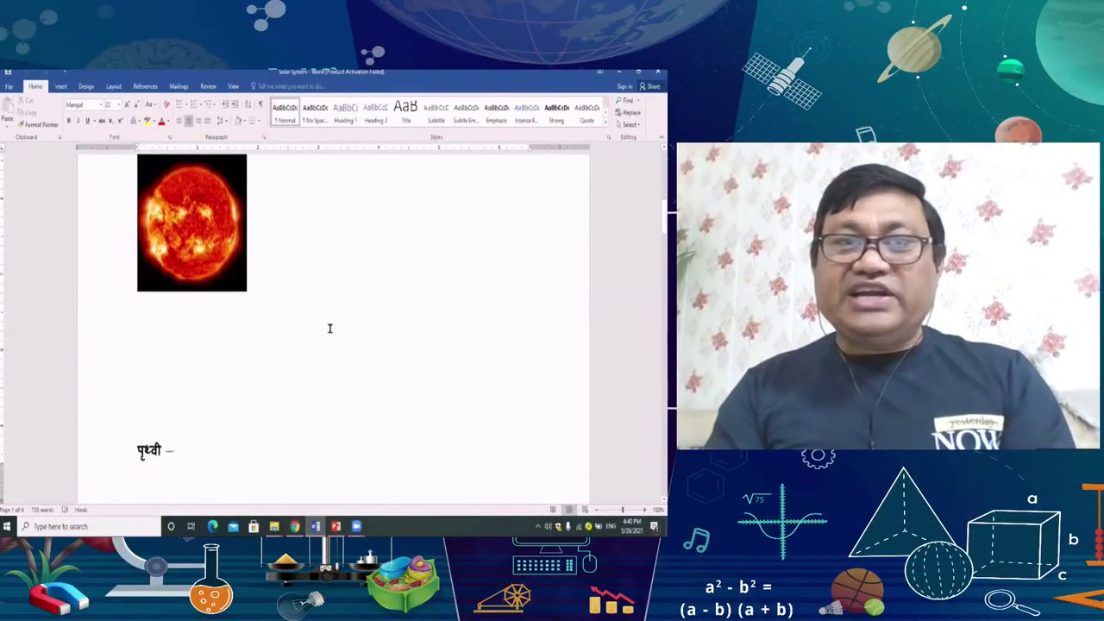
pyautogui.scroll(-12, 328, 327)
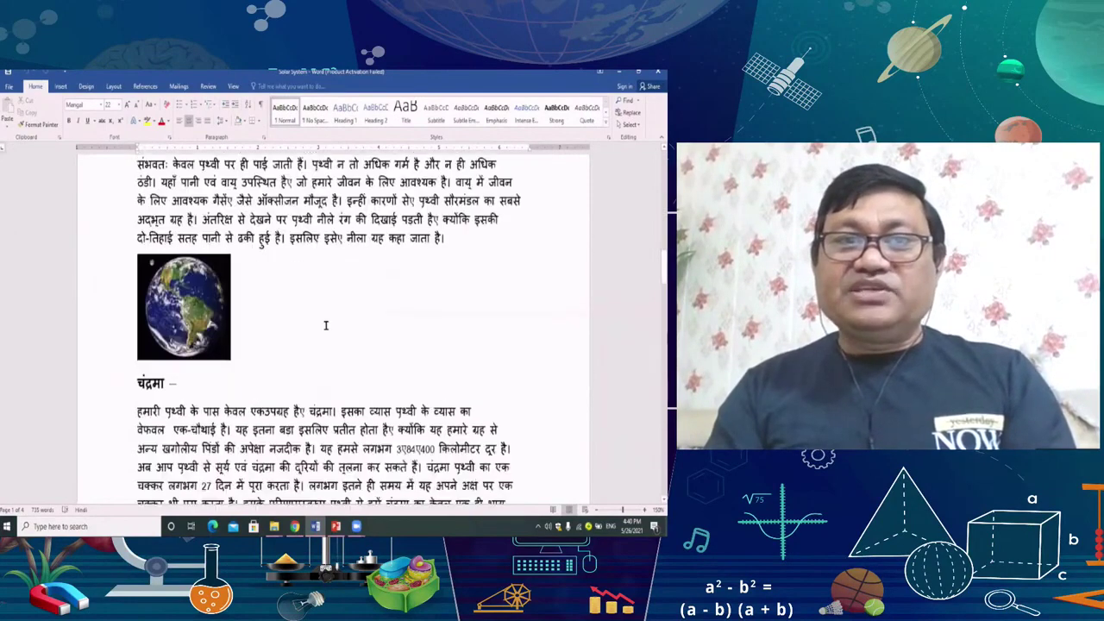
pyautogui.scroll(-15, 329, 328)
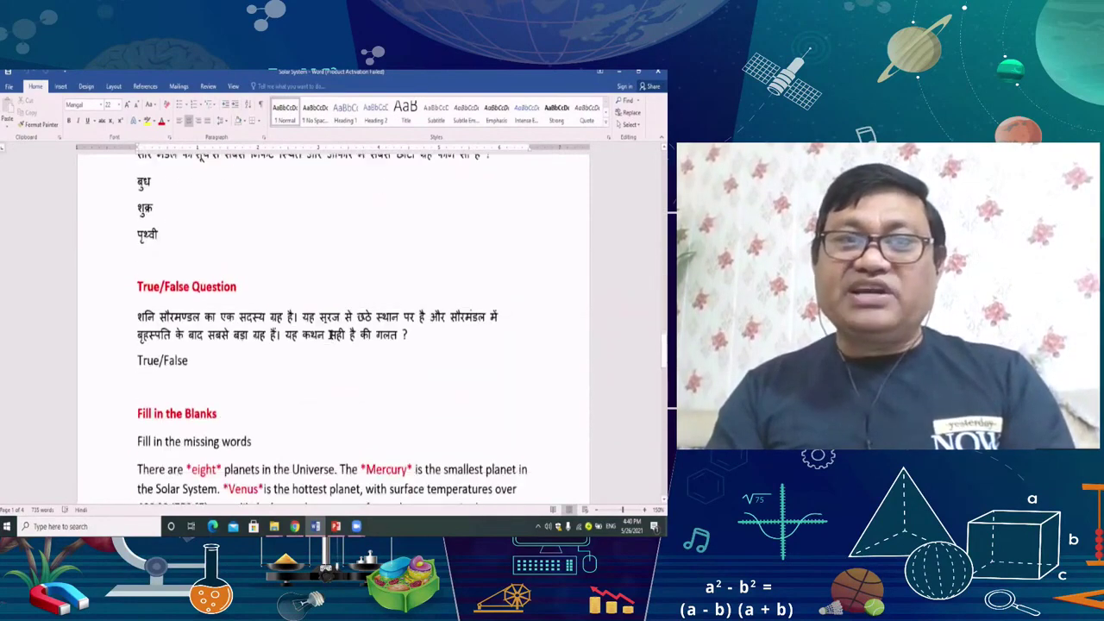
pyautogui.scroll(-15, 330, 335)
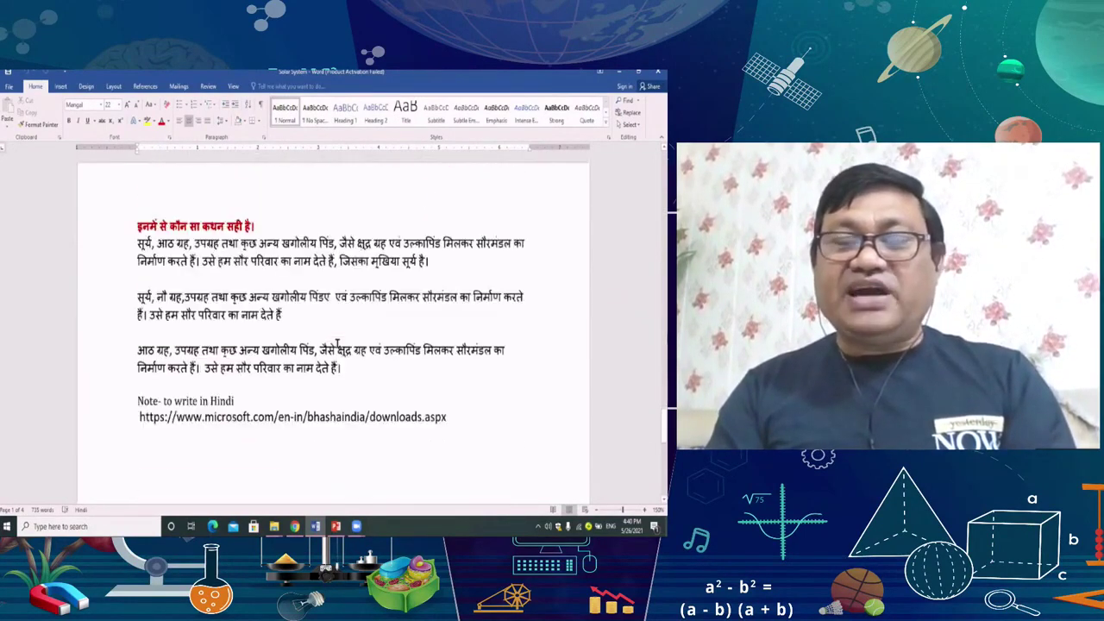
pyautogui.scroll(15, 335, 342)
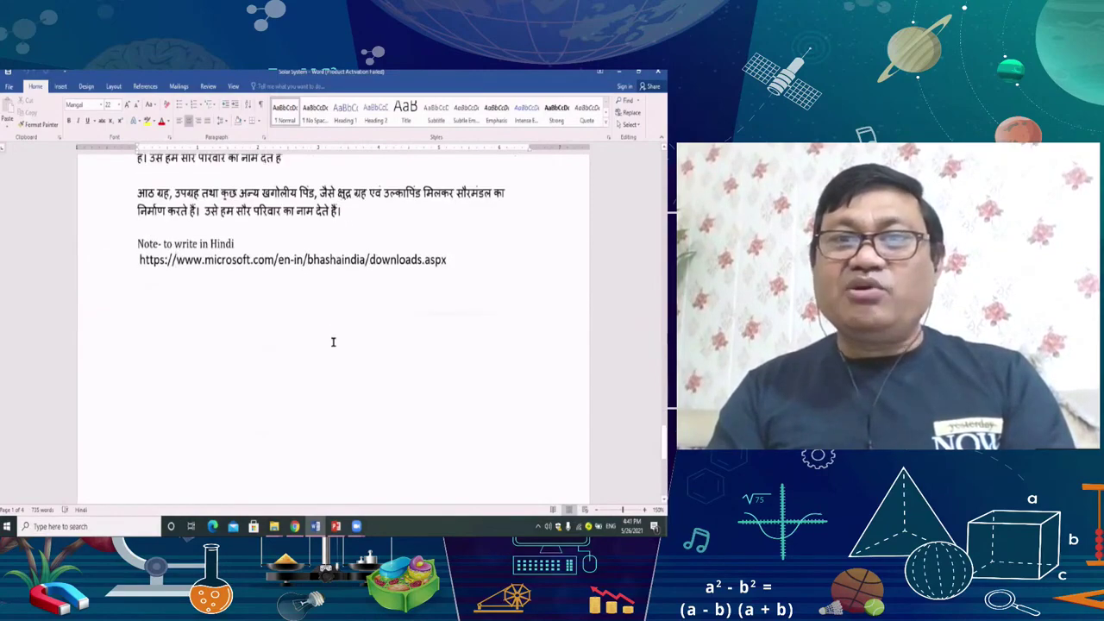
pyautogui.scroll(-15, 332, 343)
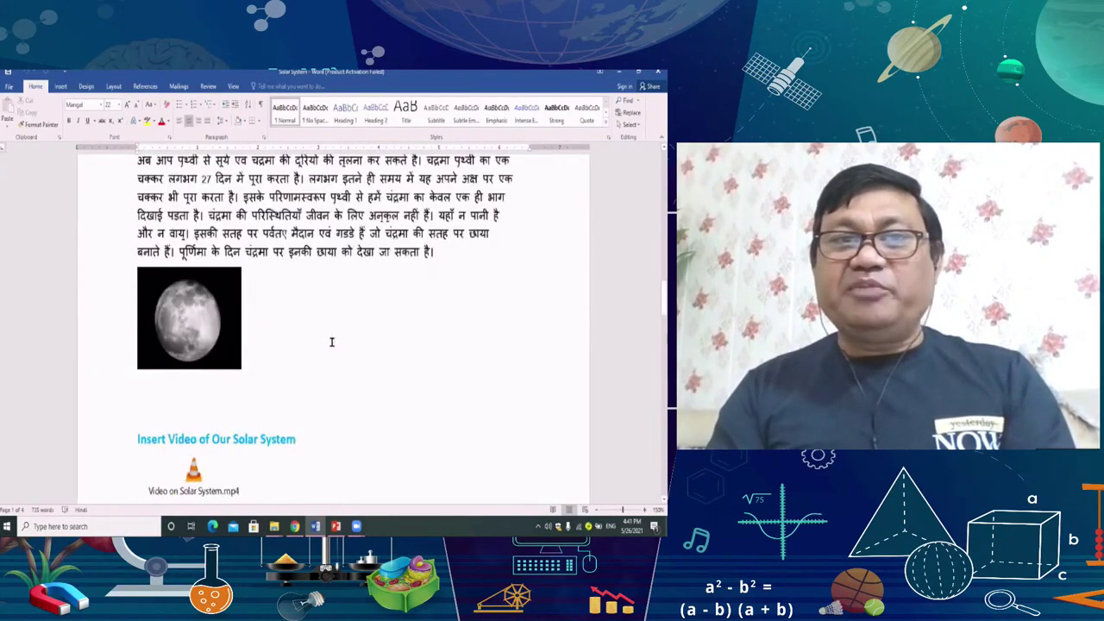
pyautogui.scroll(10, 330, 341)
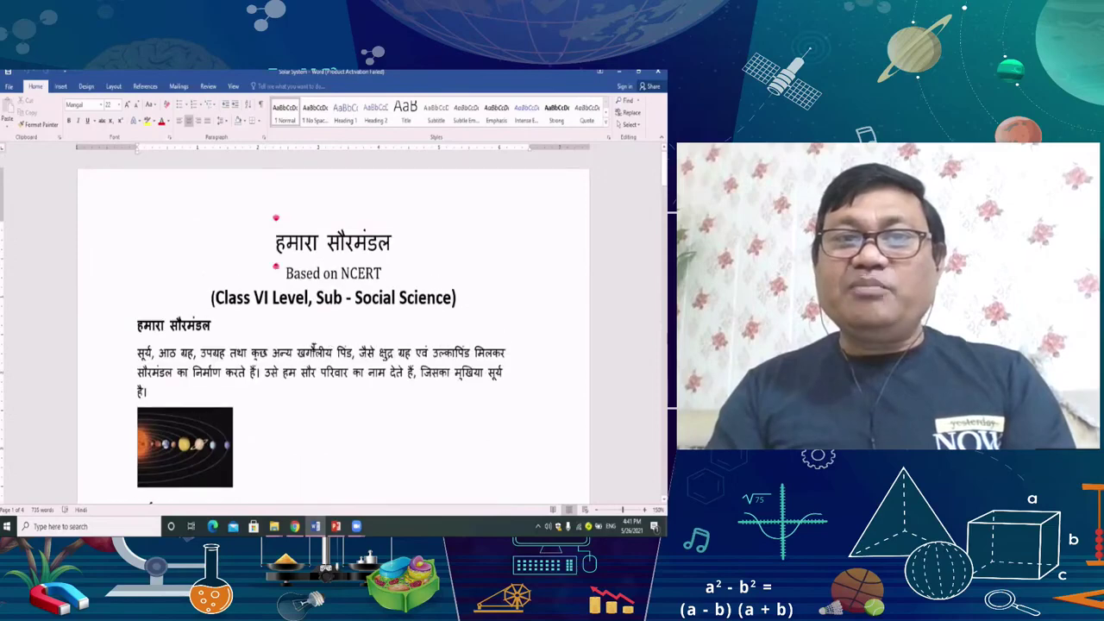
pyautogui.scroll(-8, 310, 301)
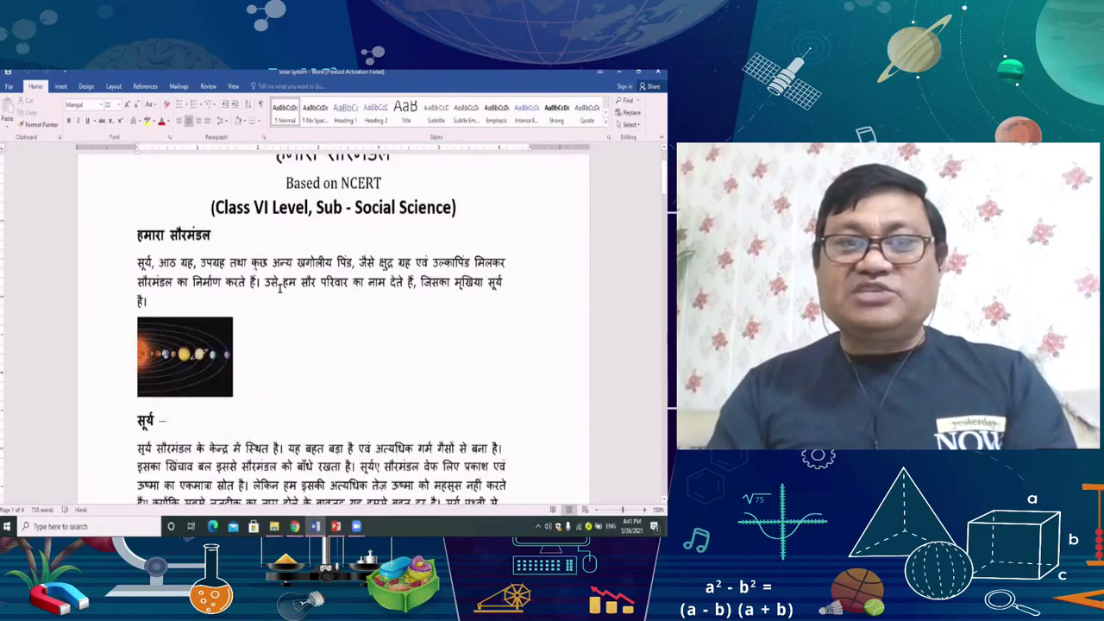
pyautogui.scroll(-15, 313, 289)
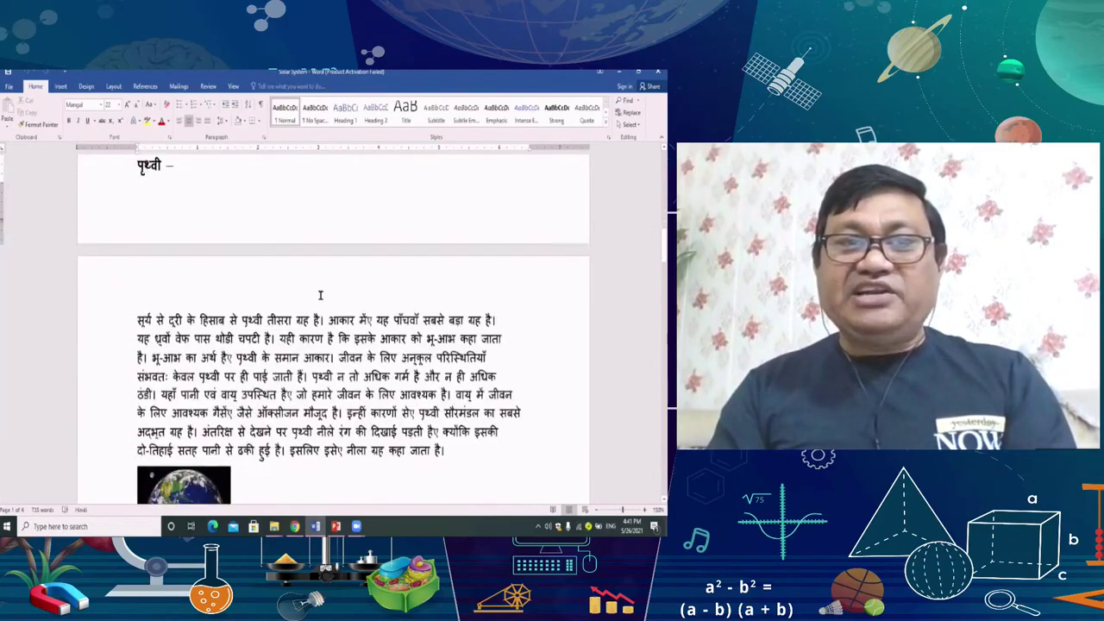
pyautogui.scroll(-12, 314, 296)
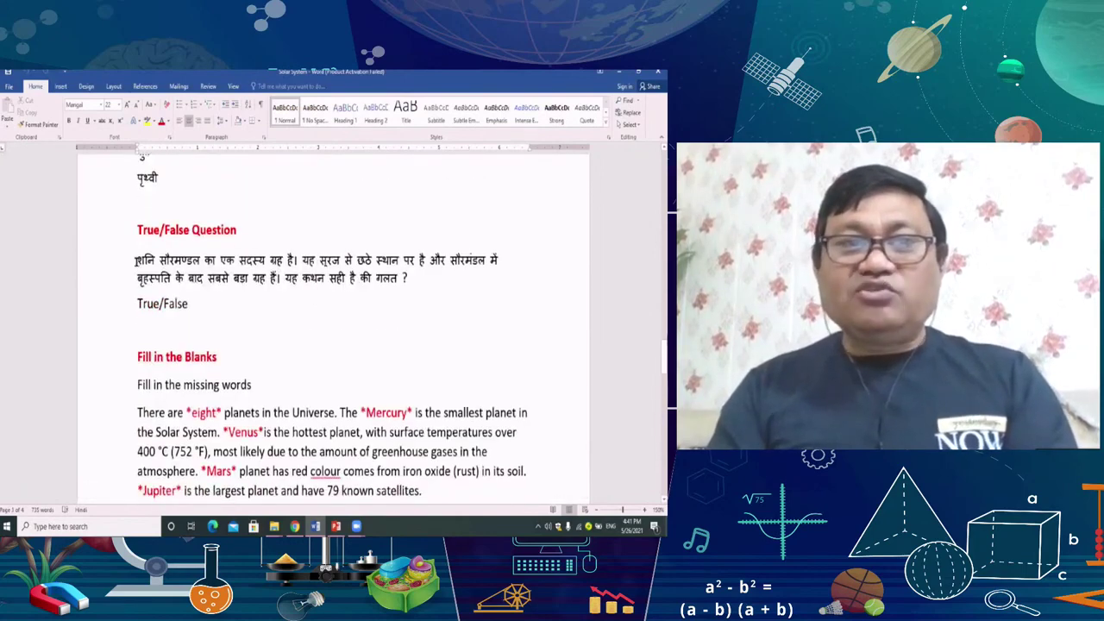
# Step: Copy the Hindi question about Saturn under the True/False Question heading and return to the H5P editor in the browser
pyautogui.moveTo(136, 260); pyautogui.dragTo(417, 277)
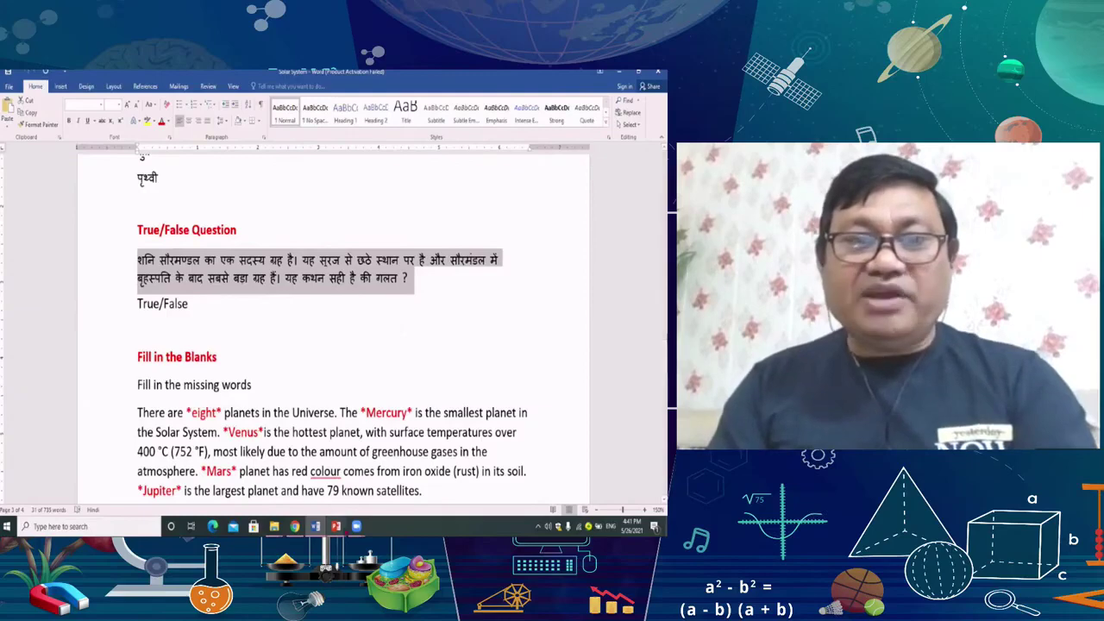
pyautogui.click(294, 526)
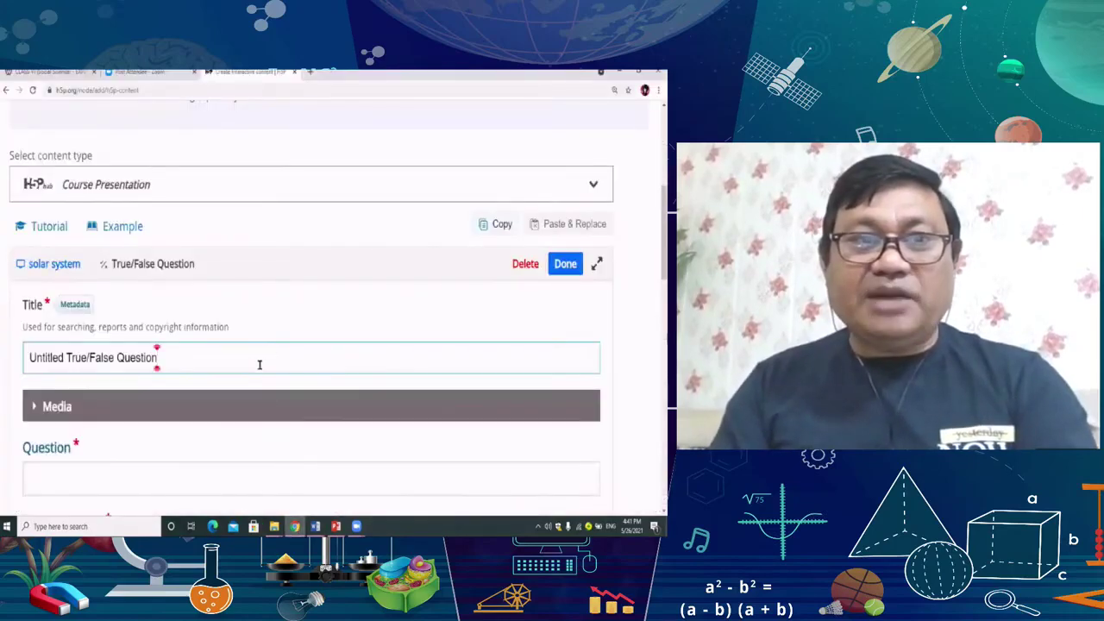
pyautogui.scroll(-2, 221, 382)
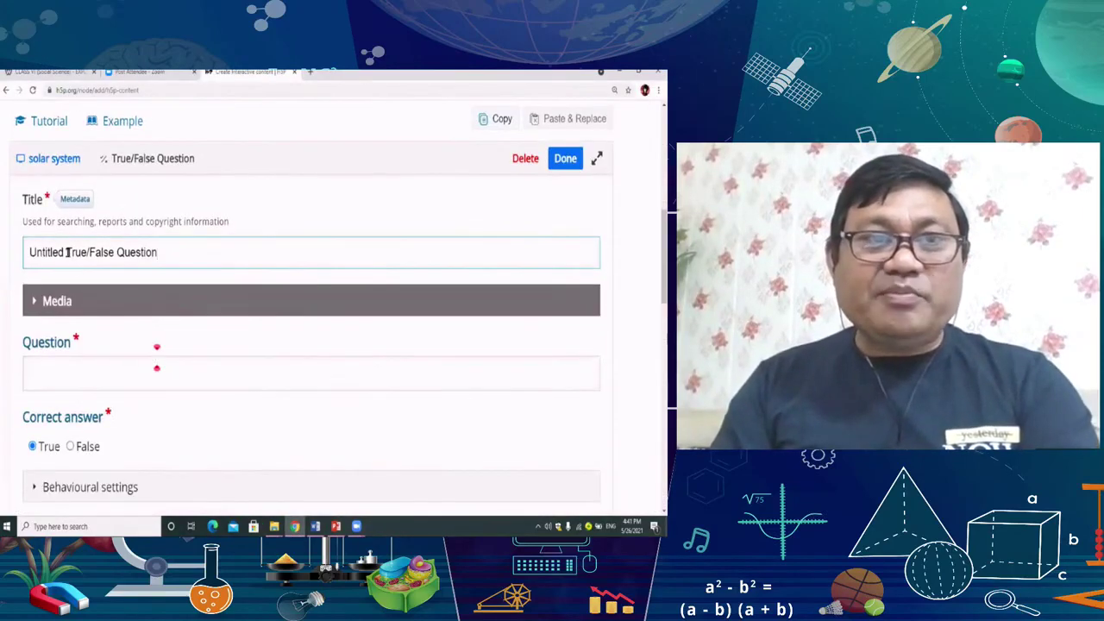
# Step: Title the element "True/False Question" and paste the copied Hindi text as its question
pyautogui.moveTo(66, 252); pyautogui.dragTo(38, 252)
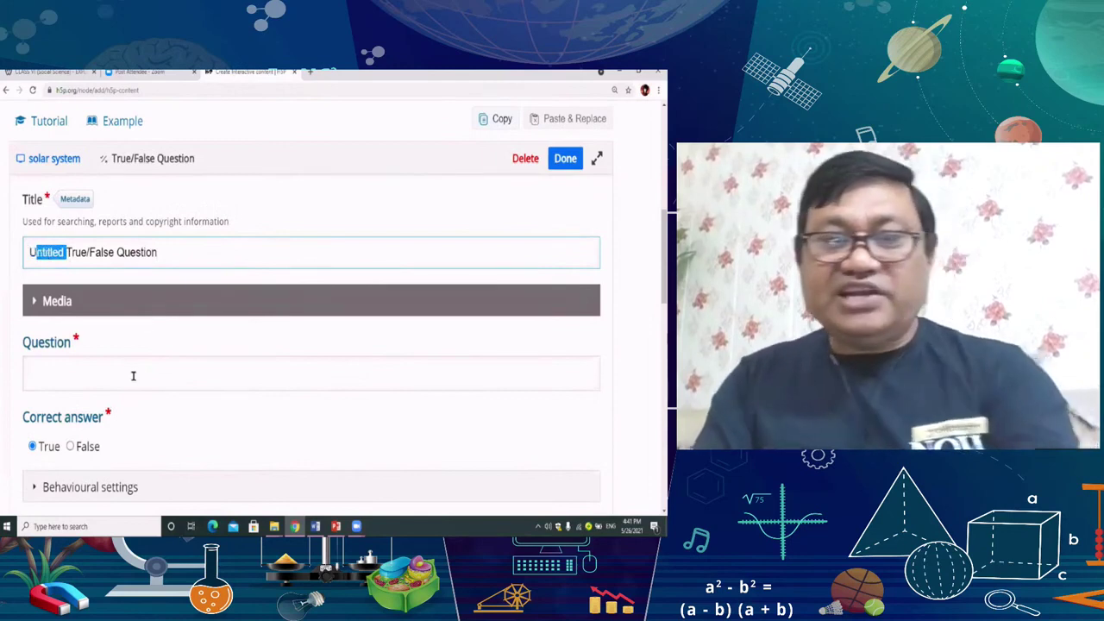
pyautogui.press('BackSpace')
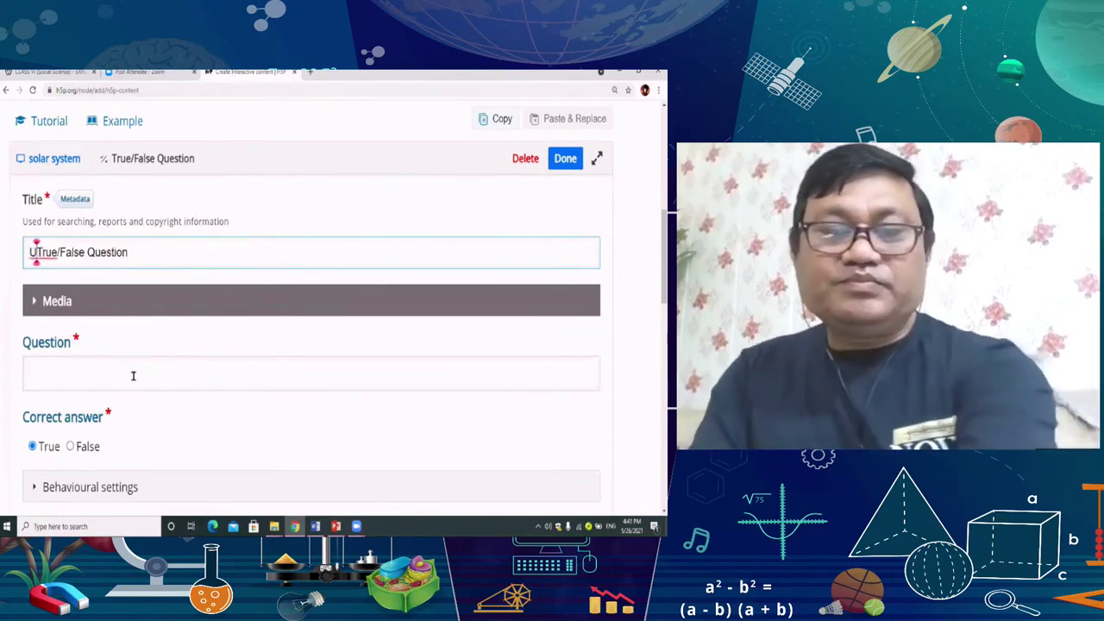
pyautogui.press('BackSpace')
pyautogui.scroll(-1, 207, 342)
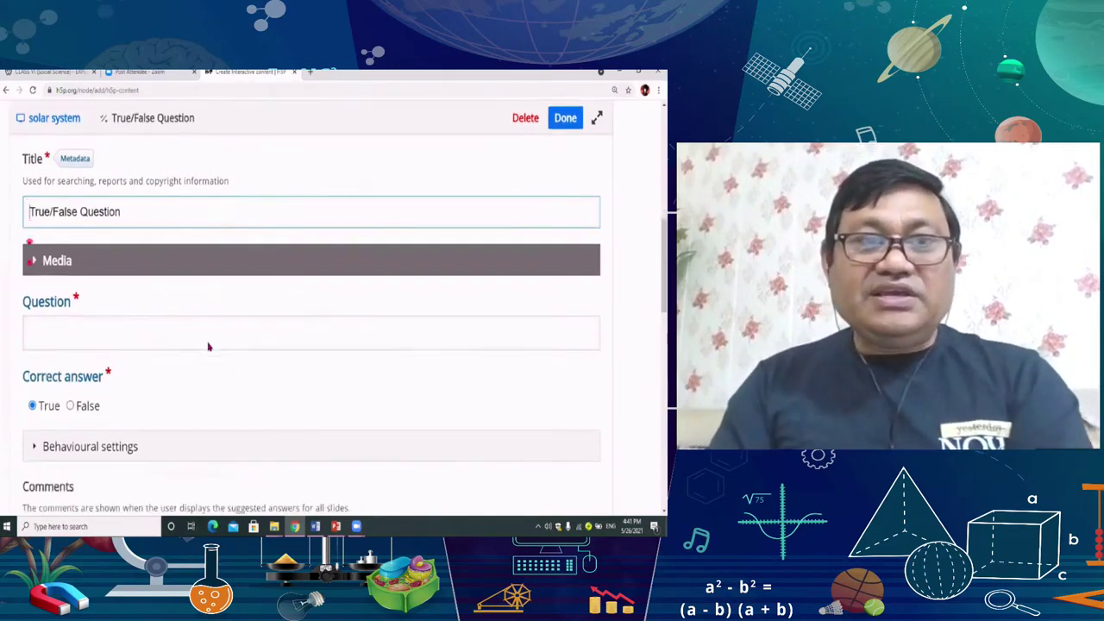
pyautogui.click(205, 327)
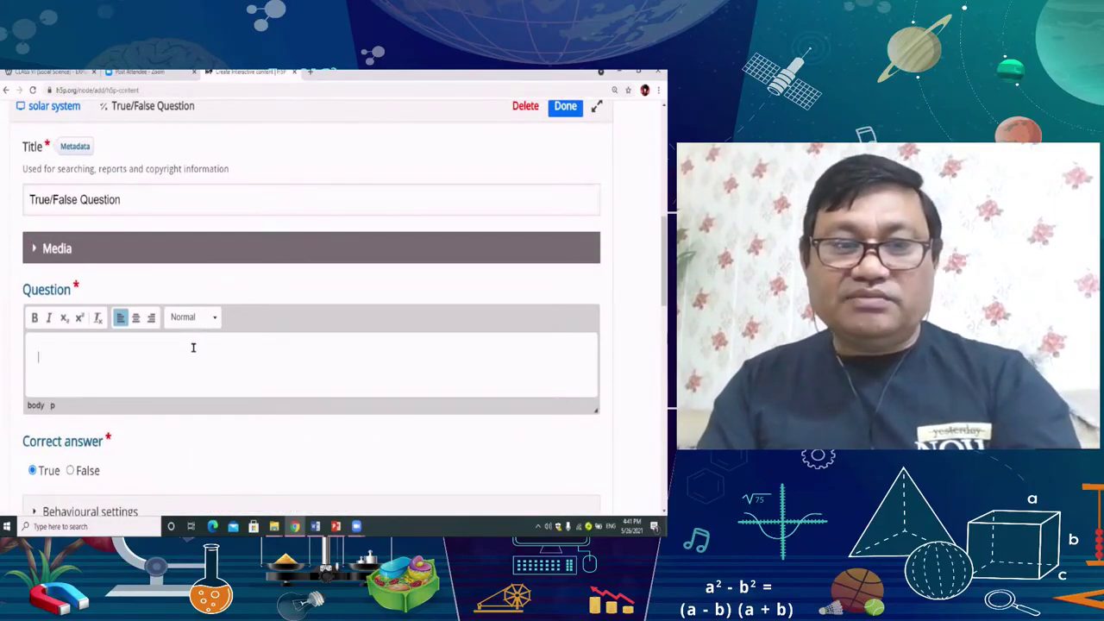
pyautogui.hotkey('ctrl', 'v')
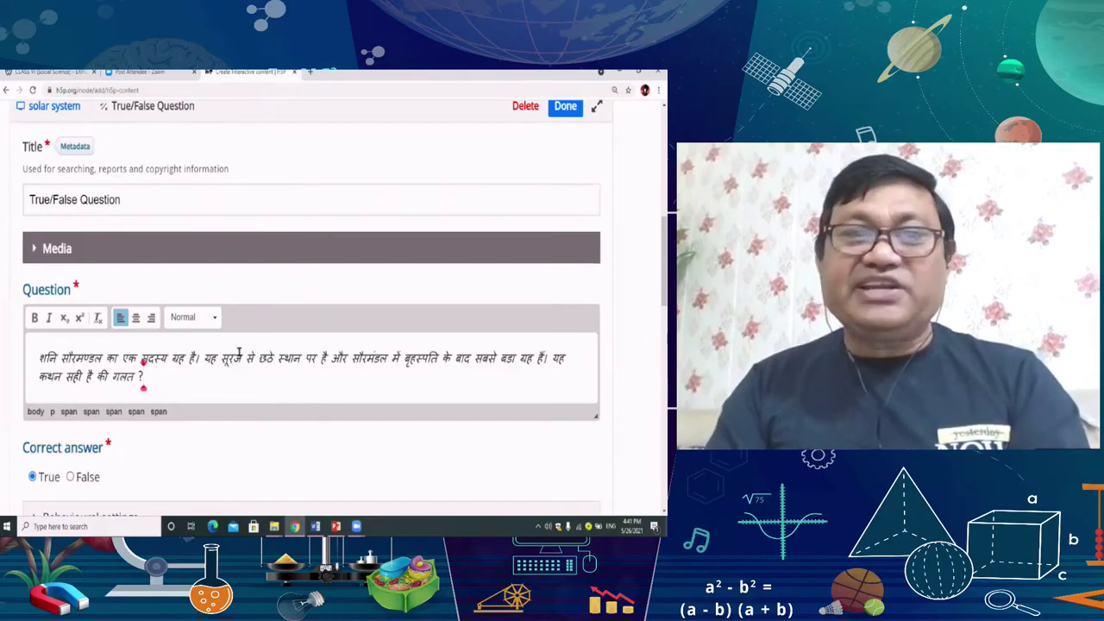
# Step: Try False as the question's correct answer and set it back to True
pyautogui.scroll(-1, 250, 358)
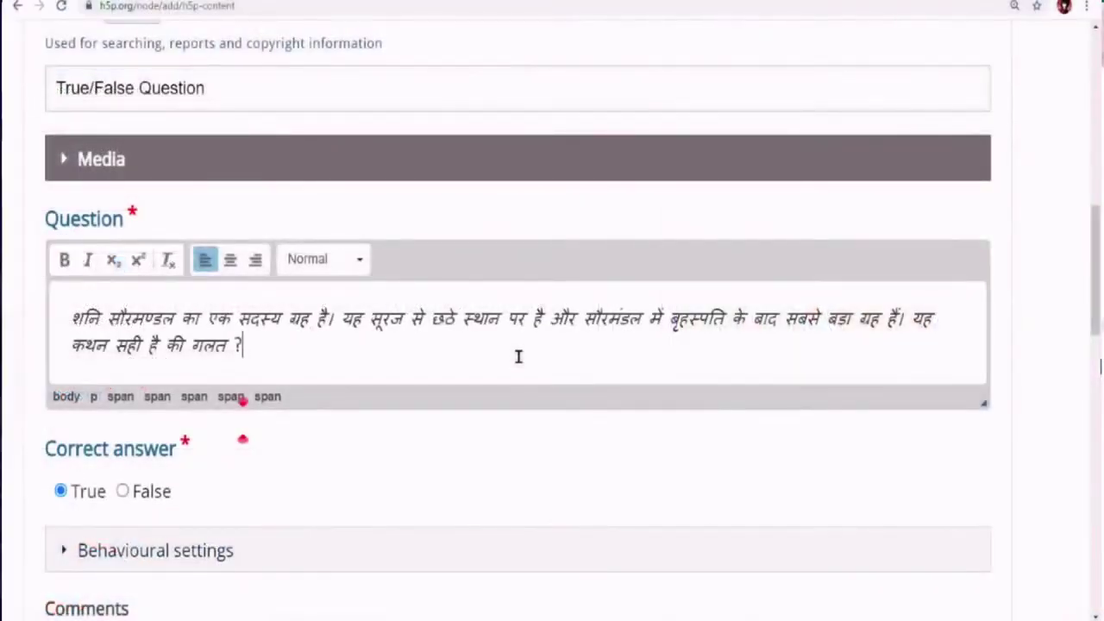
pyautogui.scroll(-2, 507, 352)
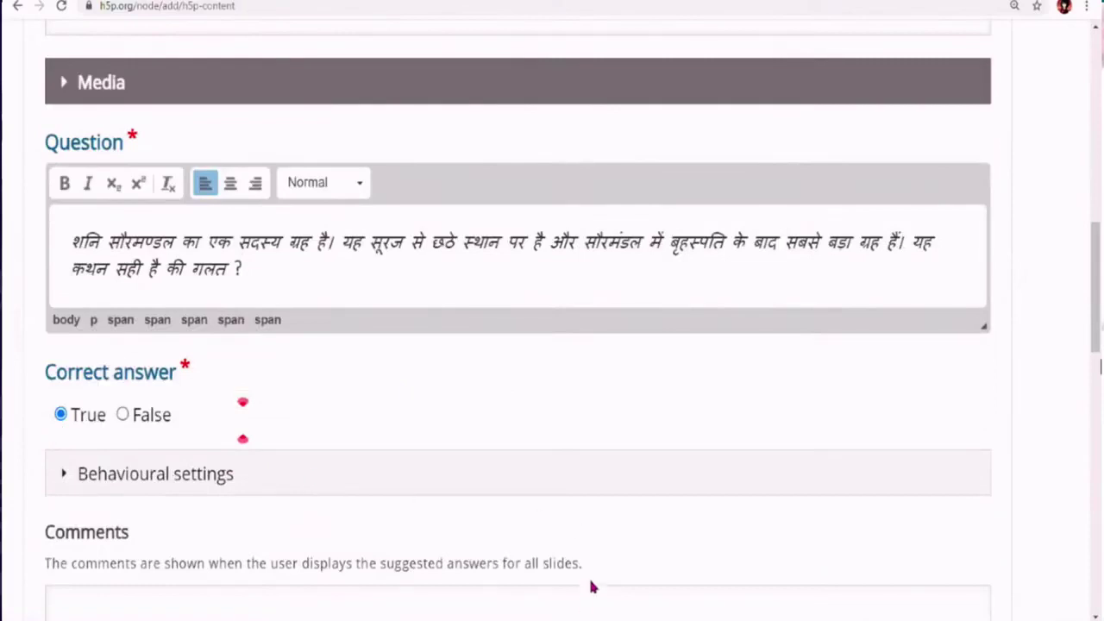
pyautogui.scroll(-2, 388, 441)
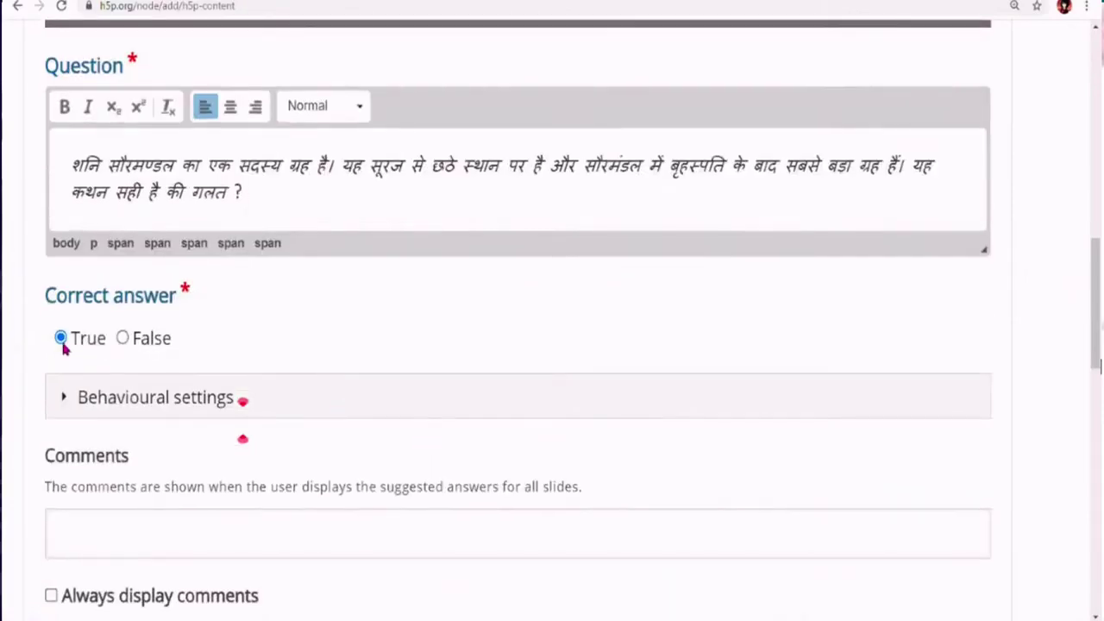
pyautogui.click(123, 339)
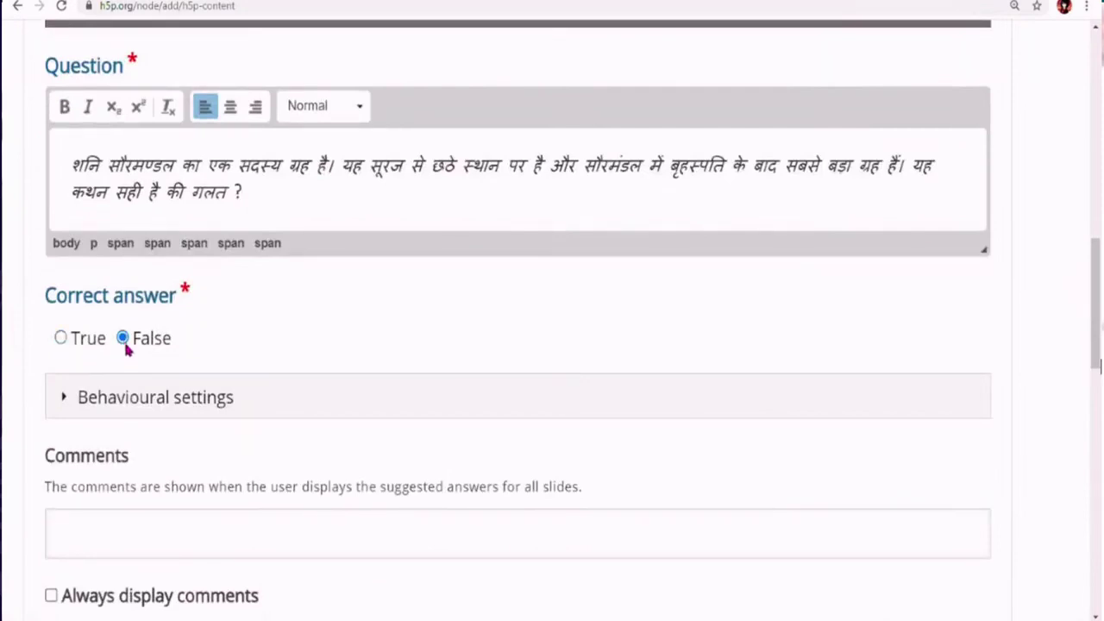
pyautogui.click(60, 339)
# Step: Open the behavioural settings and switch the Retry and Show Solution buttons off and back on
pyautogui.scroll(-1, 424, 317)
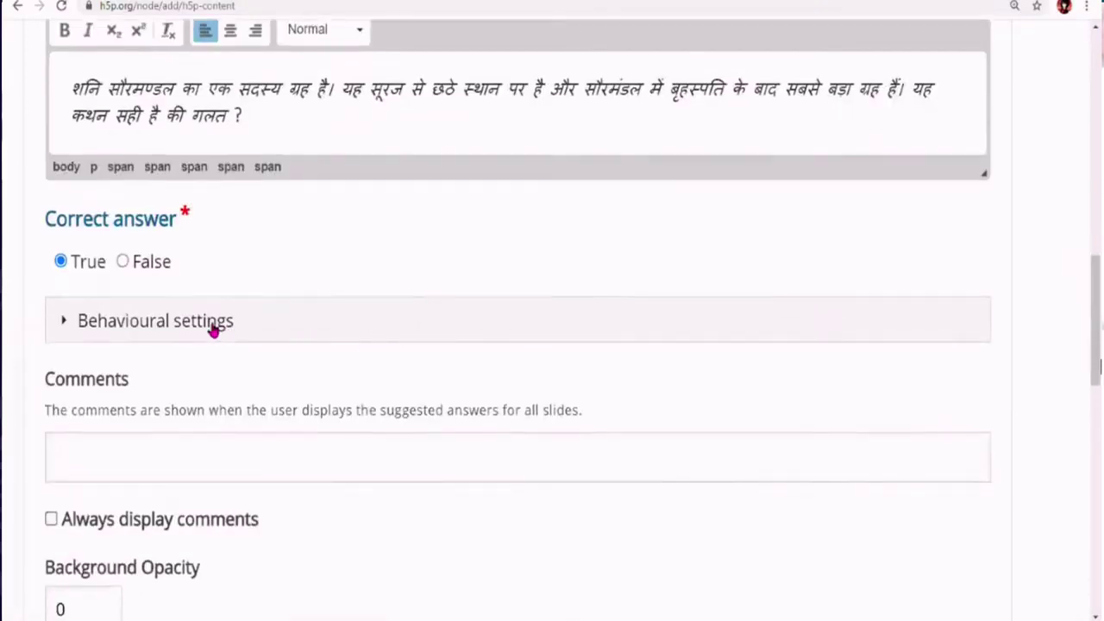
pyautogui.click(207, 330)
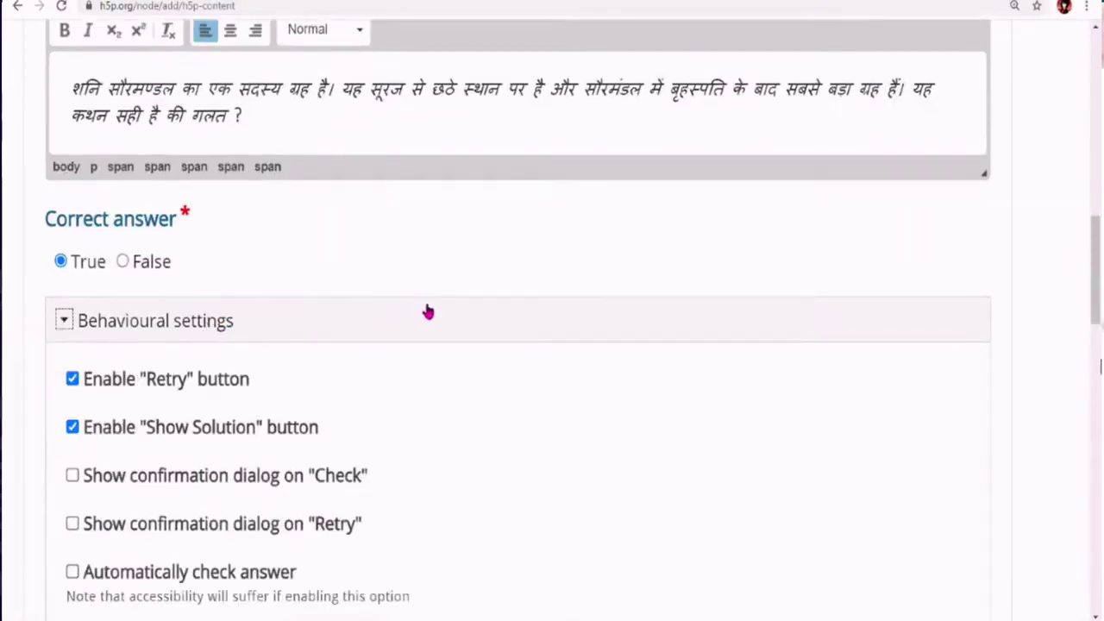
pyautogui.scroll(-1, 426, 311)
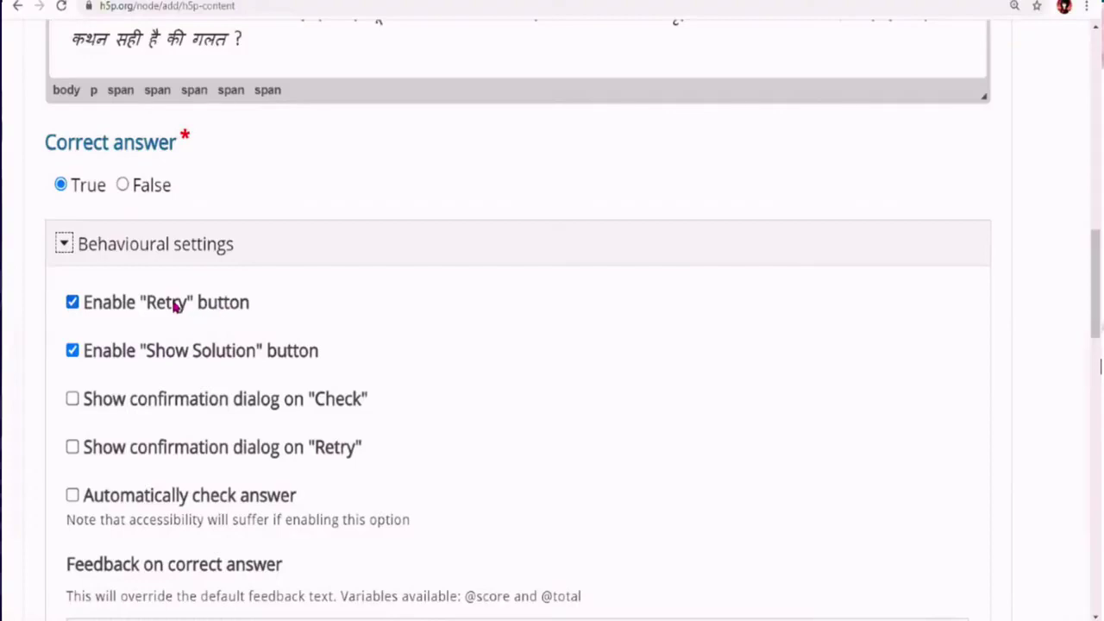
pyautogui.click(73, 303)
pyautogui.click(74, 305)
pyautogui.click(72, 351)
pyautogui.click(73, 352)
# Step: Finish the True/False question and place it on slide 3, leaving feedback, comments and background opacity at their defaults
pyautogui.scroll(-4, 387, 402)
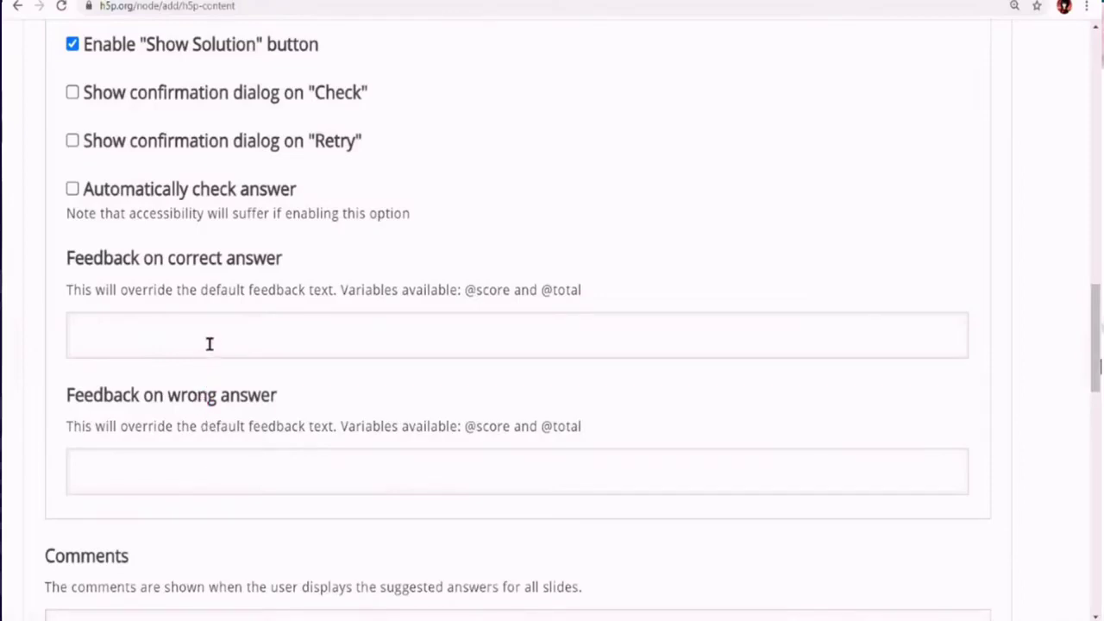
pyautogui.scroll(-5, 226, 357)
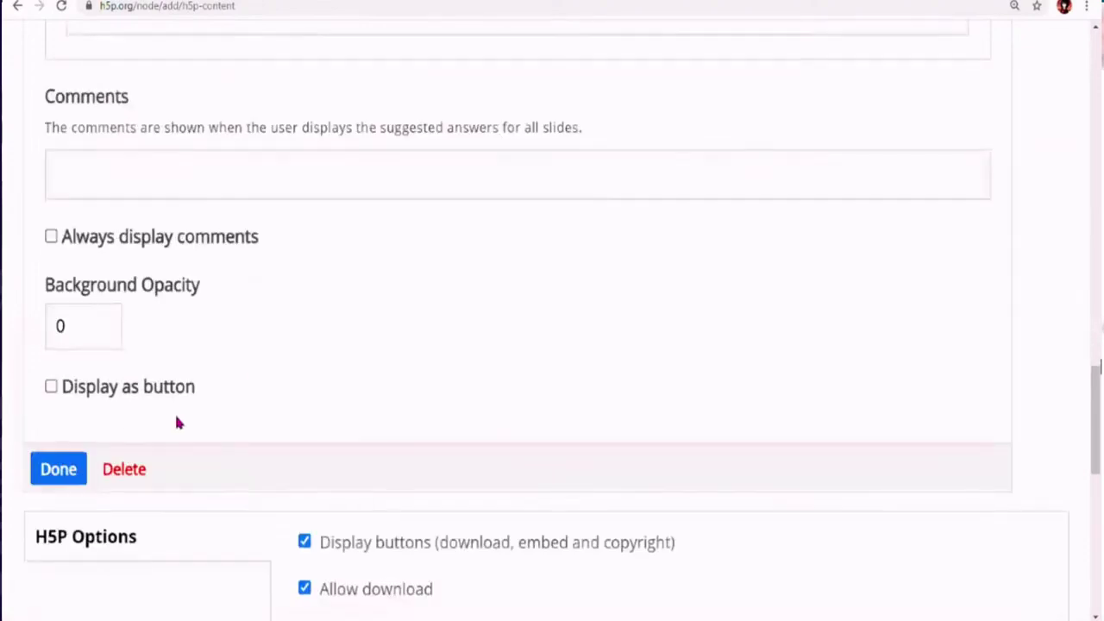
pyautogui.click(63, 475)
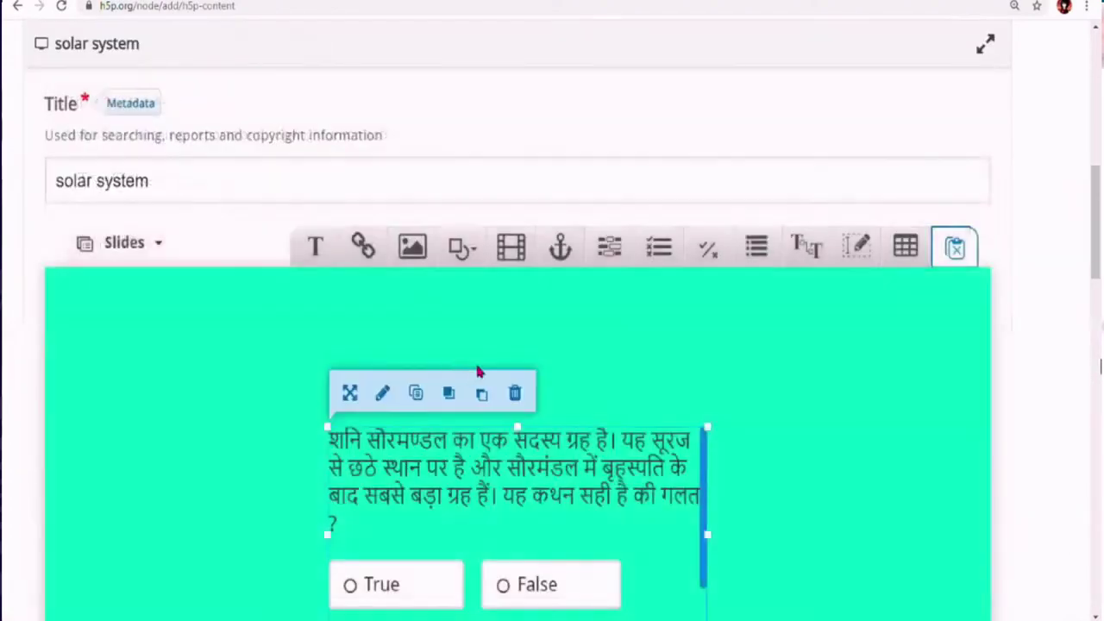
# Step: Move the question on slide 3 to about position 200, 110 and enlarge it outward at both lower corners
pyautogui.scroll(-2, 582, 350)
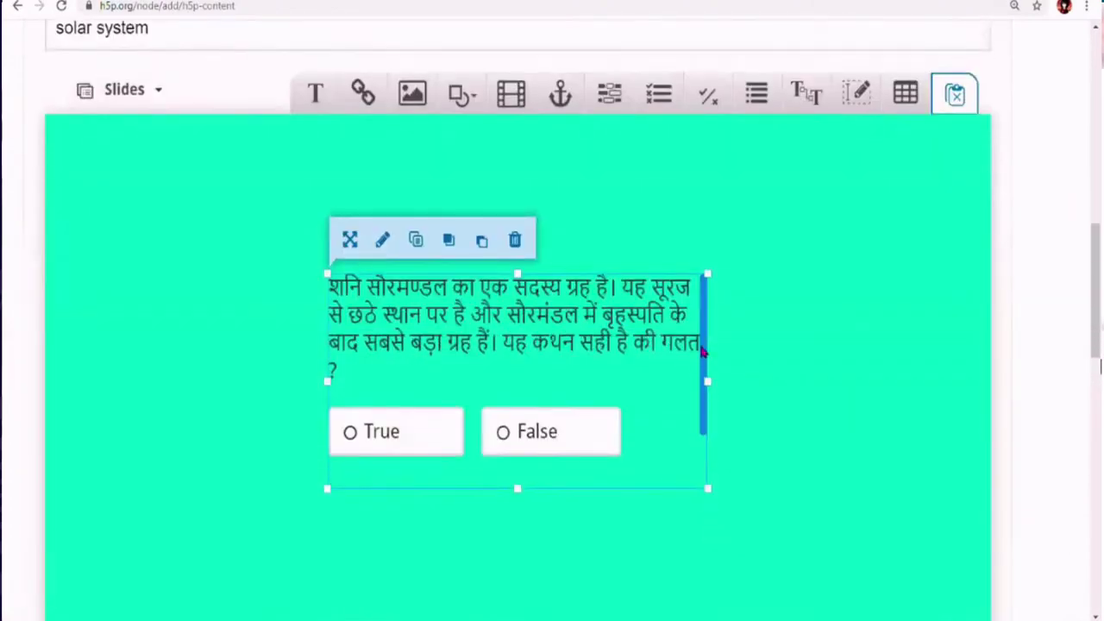
pyautogui.moveTo(703, 350); pyautogui.dragTo(625, 315)
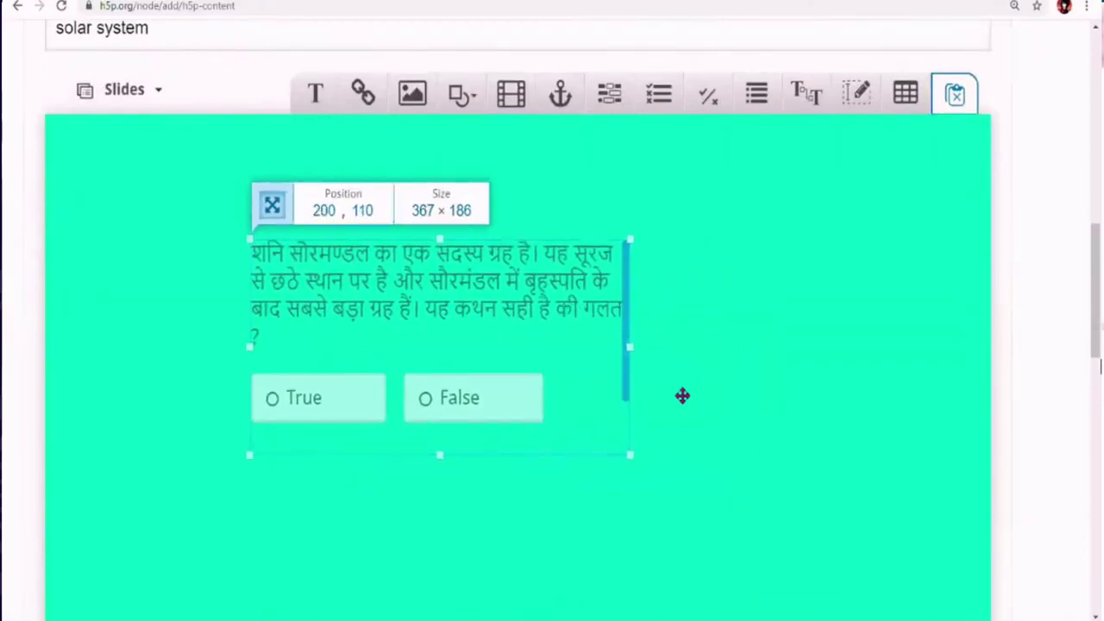
pyautogui.moveTo(632, 457); pyautogui.dragTo(715, 495)
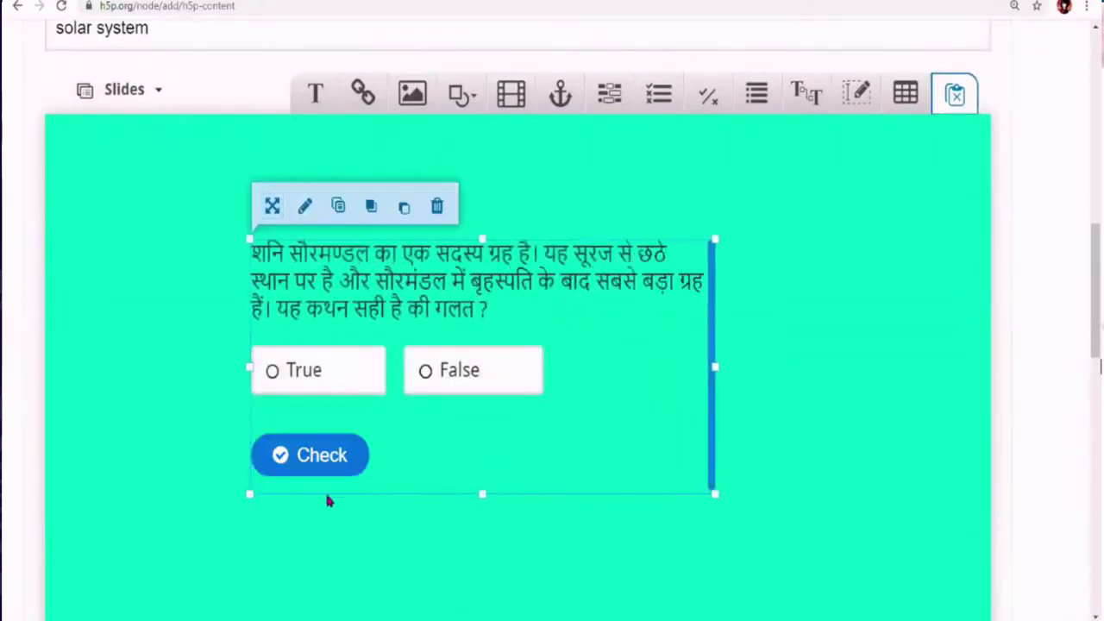
pyautogui.moveTo(248, 493); pyautogui.dragTo(177, 528)
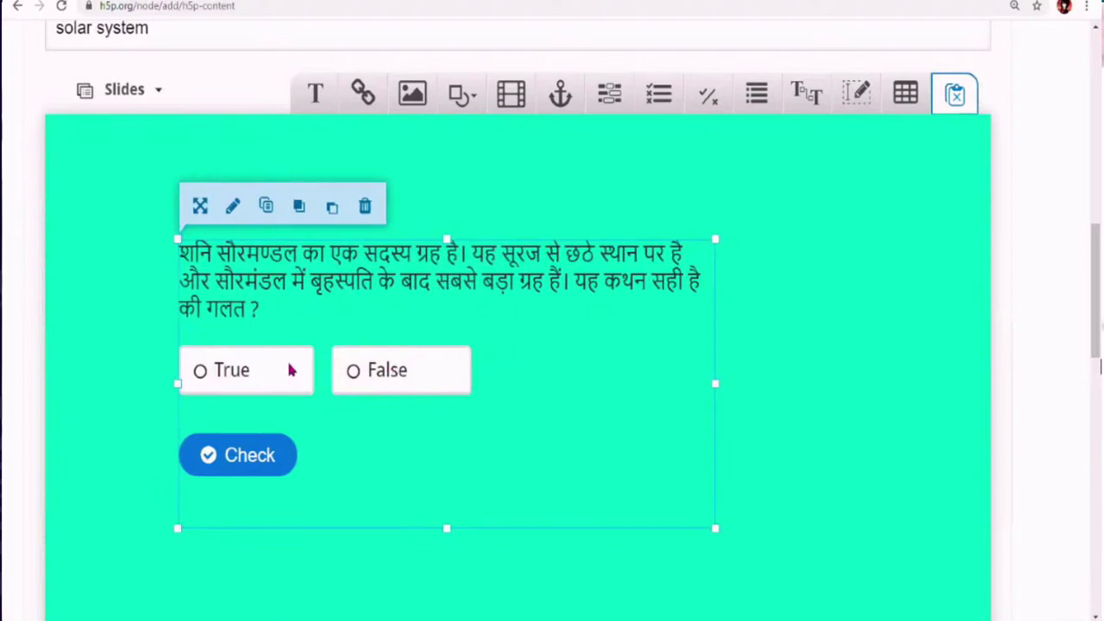
# Step: Add a new blank slide after slide 3
pyautogui.scroll(-2, 609, 311)
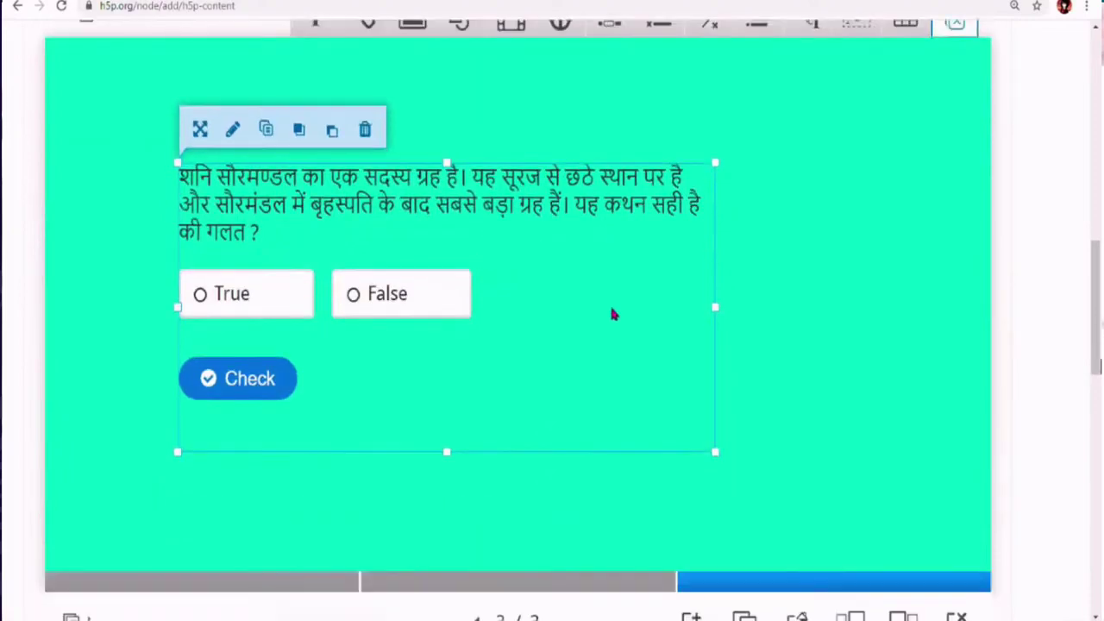
pyautogui.scroll(2, 610, 313)
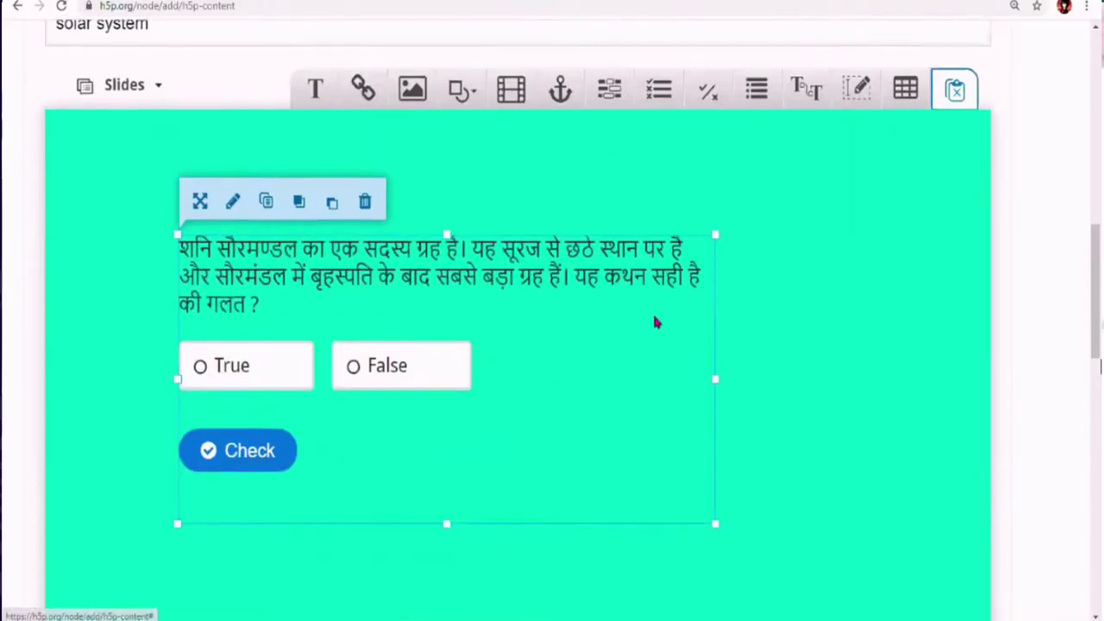
pyautogui.scroll(-2, 655, 322)
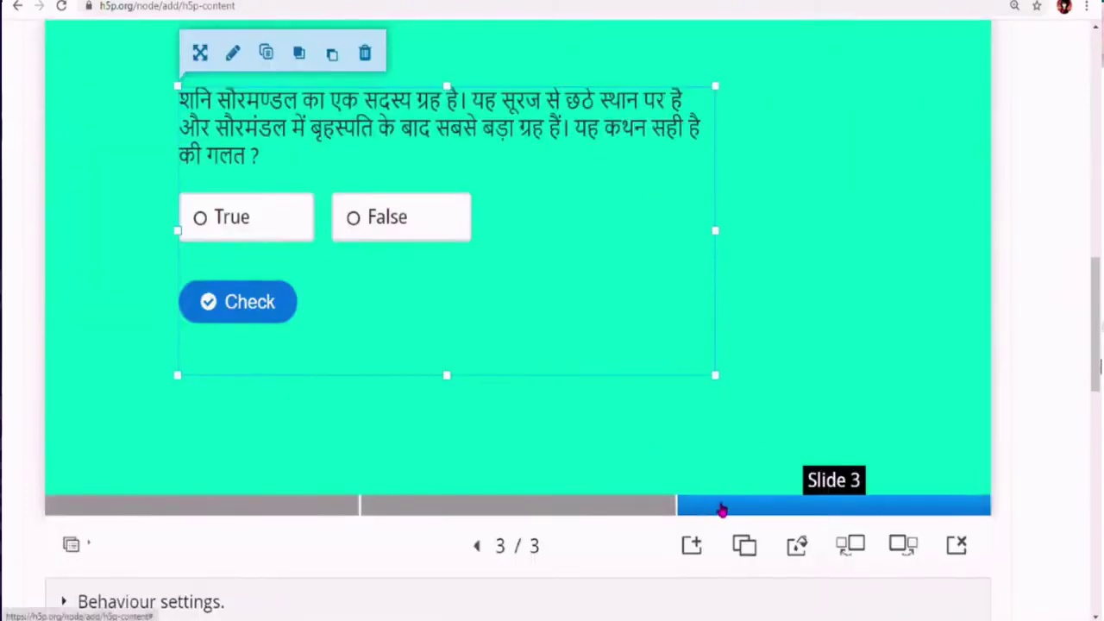
pyautogui.click(694, 544)
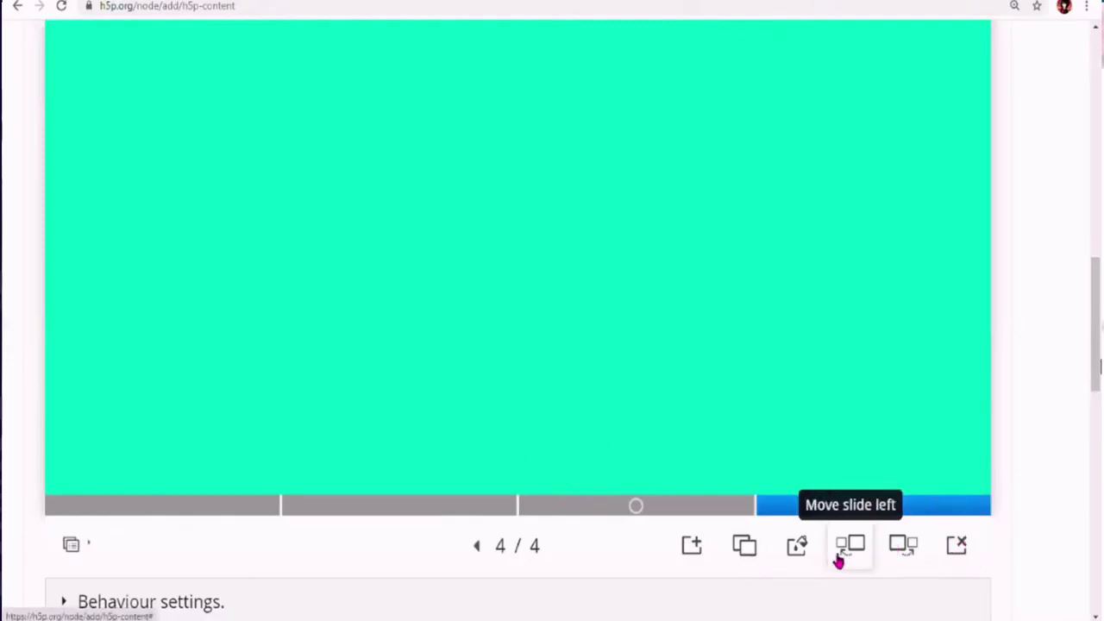
# Step: Give only slide 4 a bright green color fill background, #98f701, and close the background settings
pyautogui.click(796, 544)
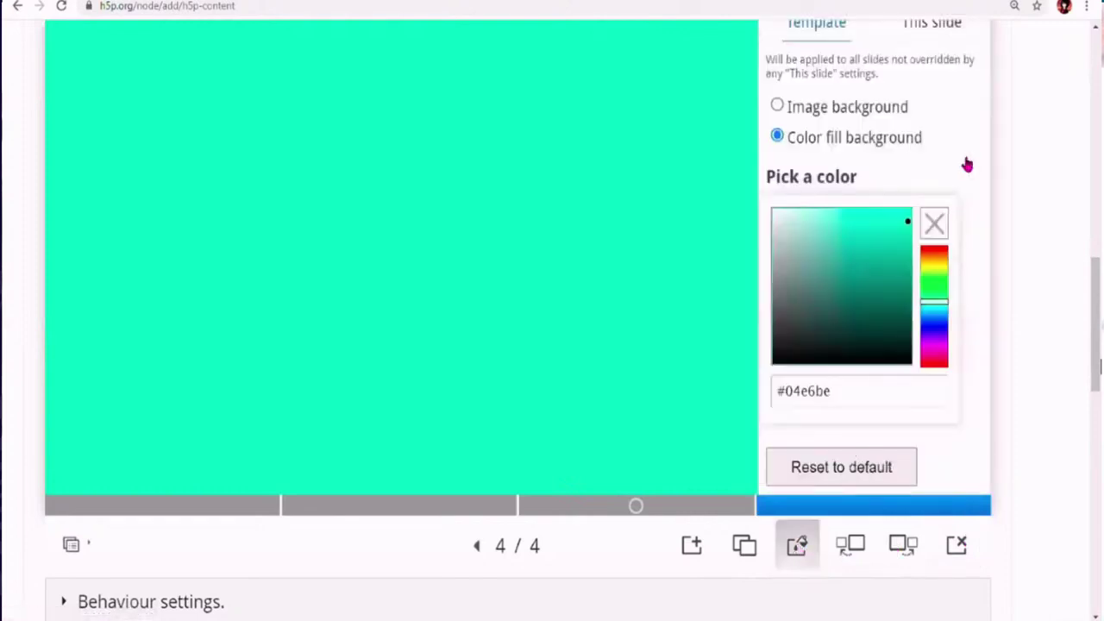
pyautogui.click(943, 34)
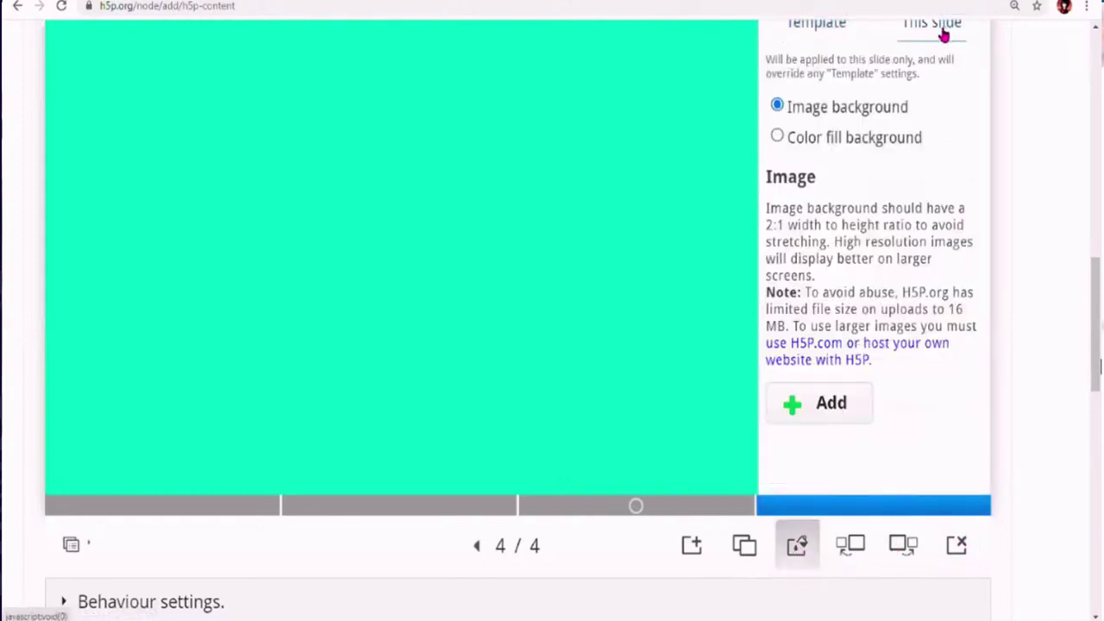
pyautogui.click(874, 138)
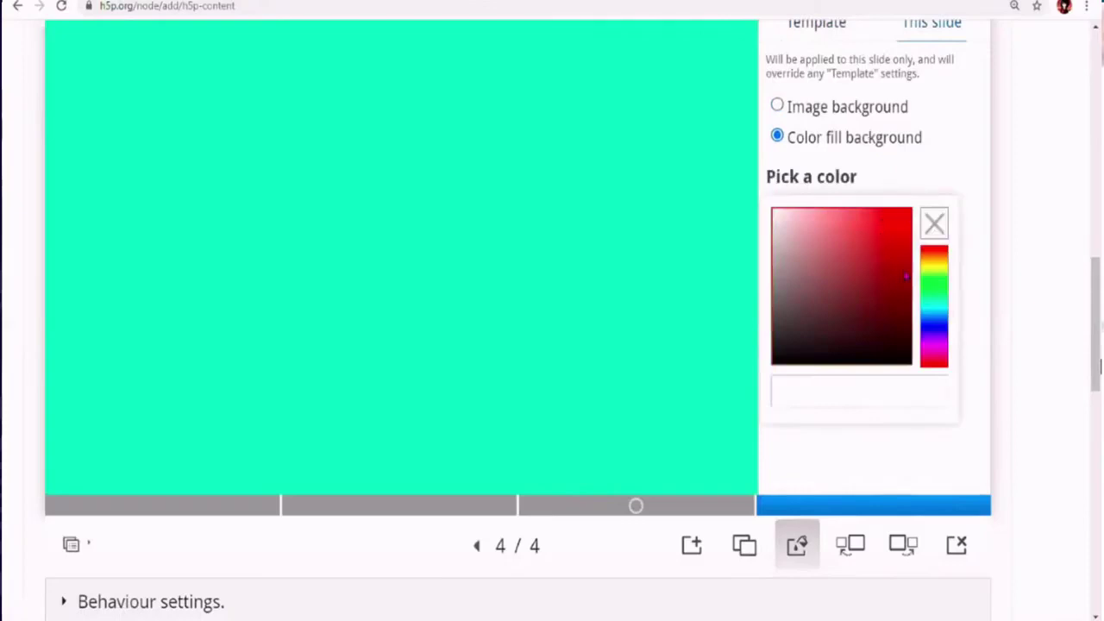
pyautogui.click(928, 275)
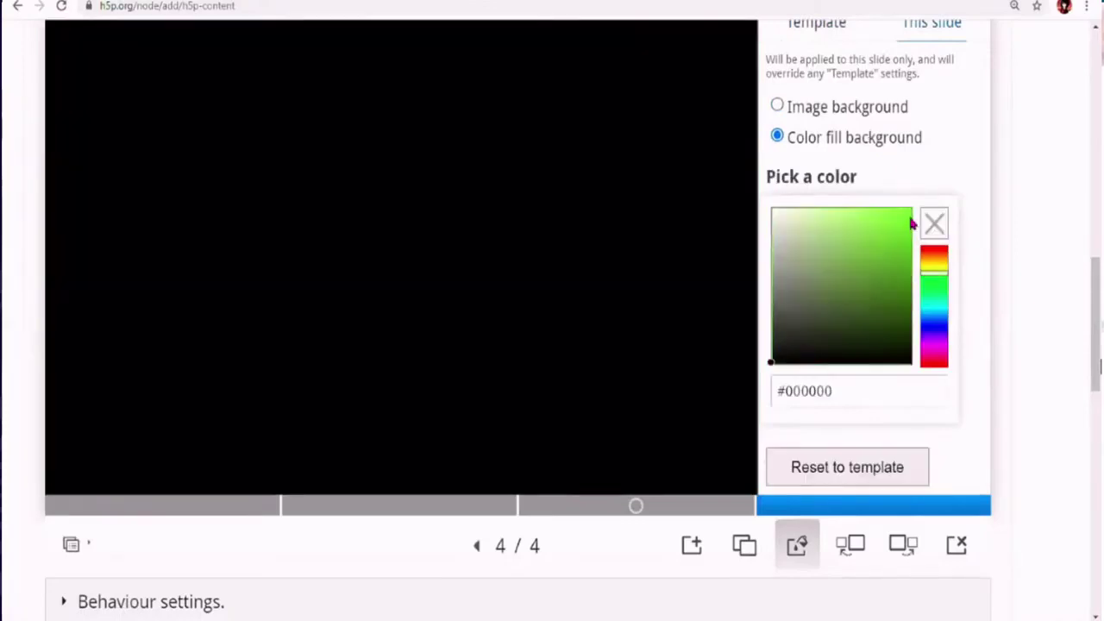
pyautogui.click(911, 220)
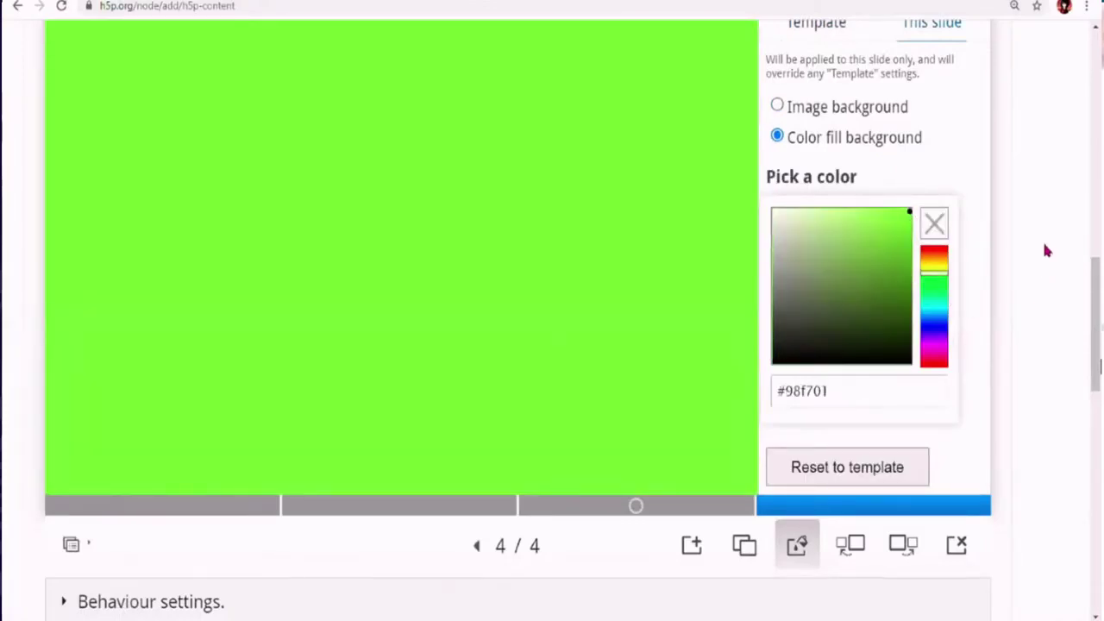
pyautogui.scroll(1, 1032, 131)
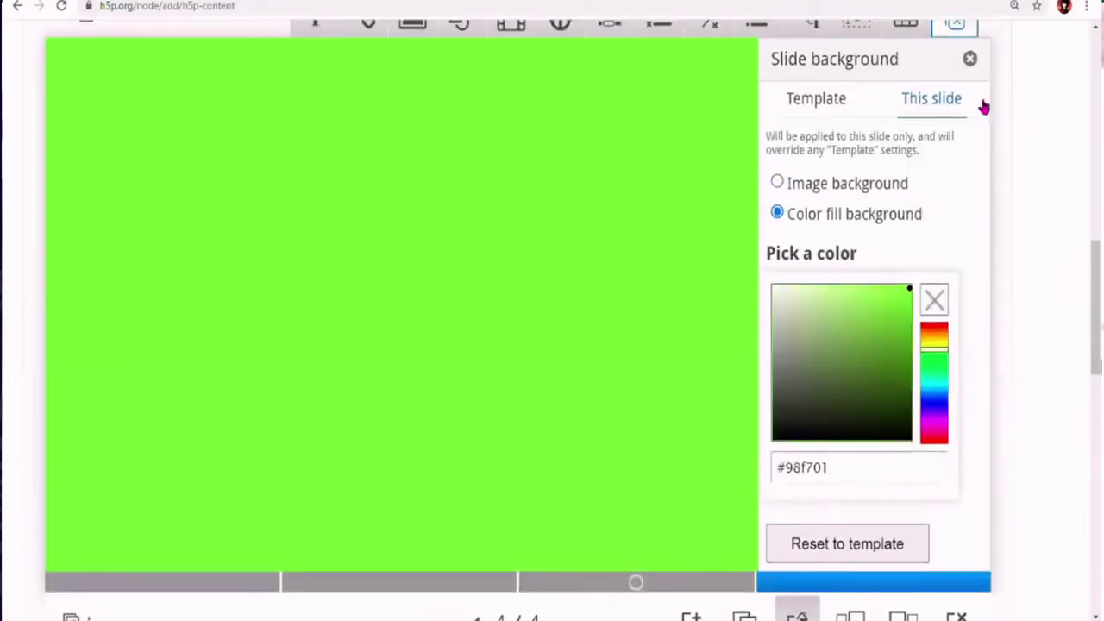
pyautogui.click(969, 57)
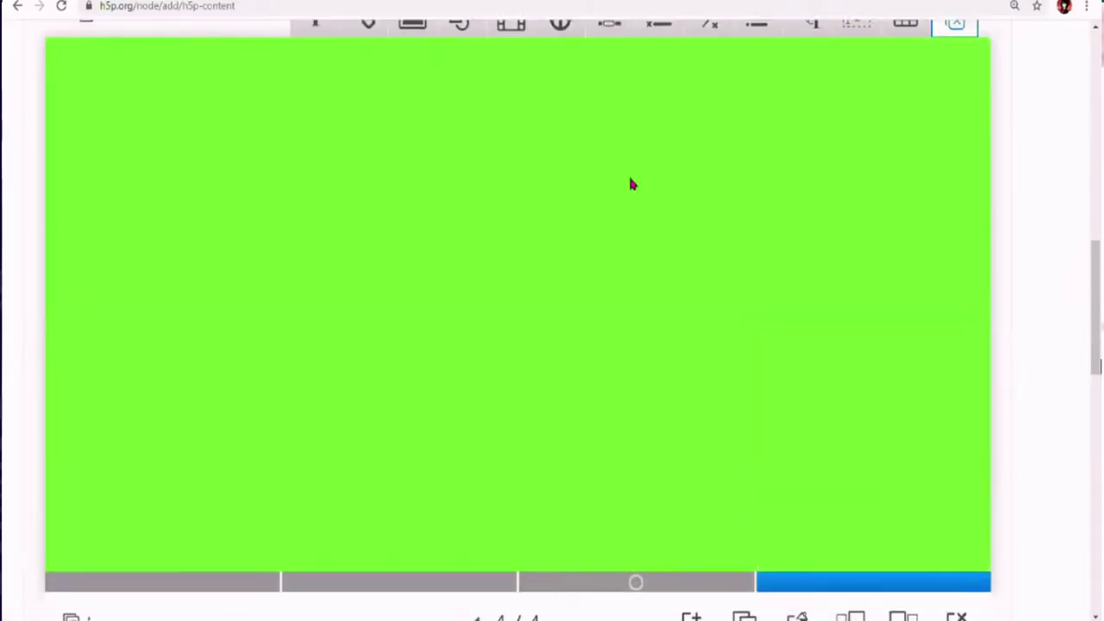
# Step: Add a Fill in the Blanks element to slide 4
pyautogui.scroll(1, 703, 207)
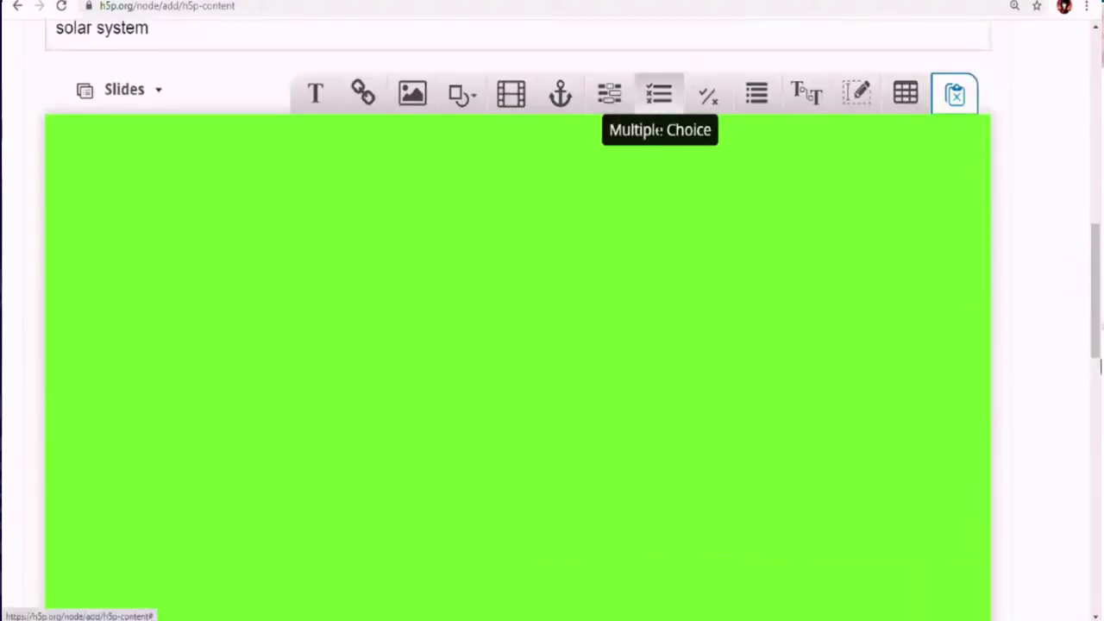
pyautogui.click(611, 102)
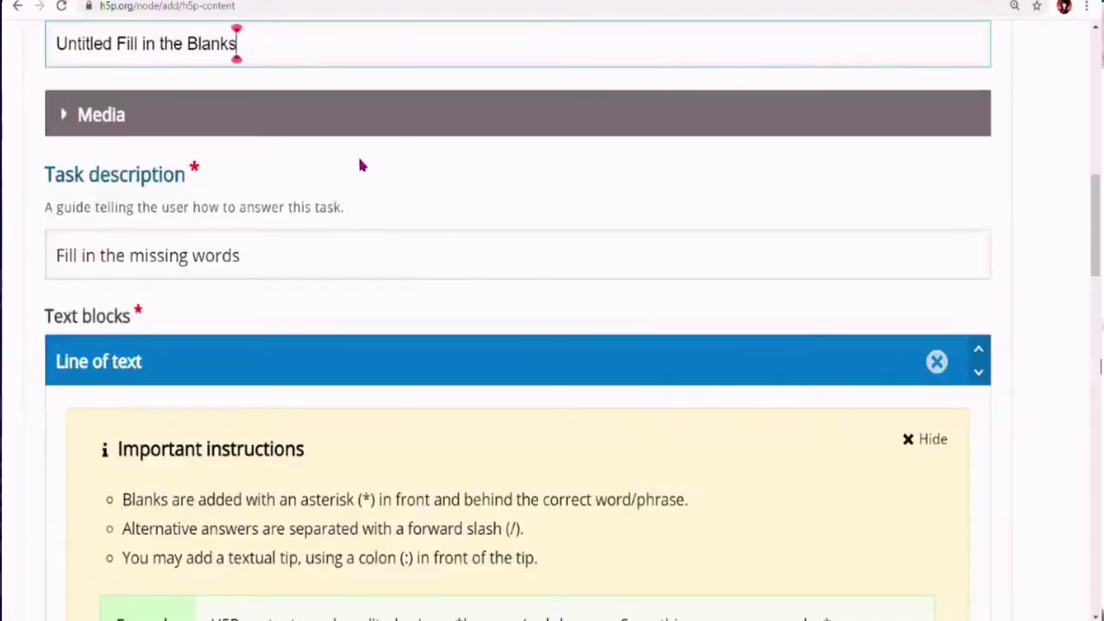
# Step: Remove the word "Untitled" from the element's title so that it reads "Fill in the Blanks"
pyautogui.scroll(2, 372, 200)
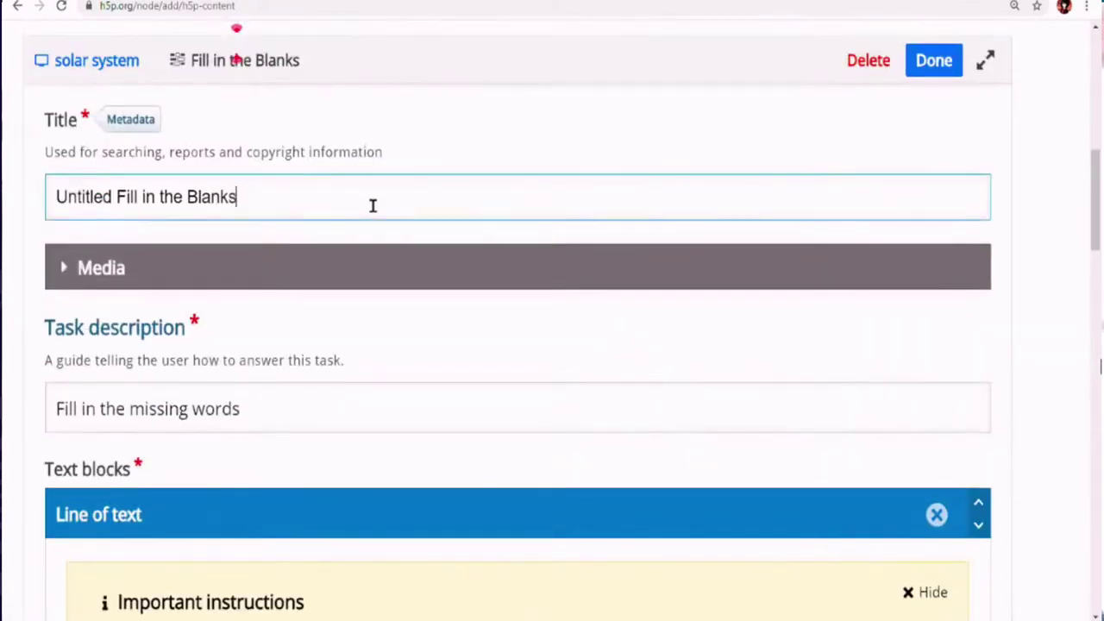
pyautogui.moveTo(111, 197); pyautogui.dragTo(54, 202)
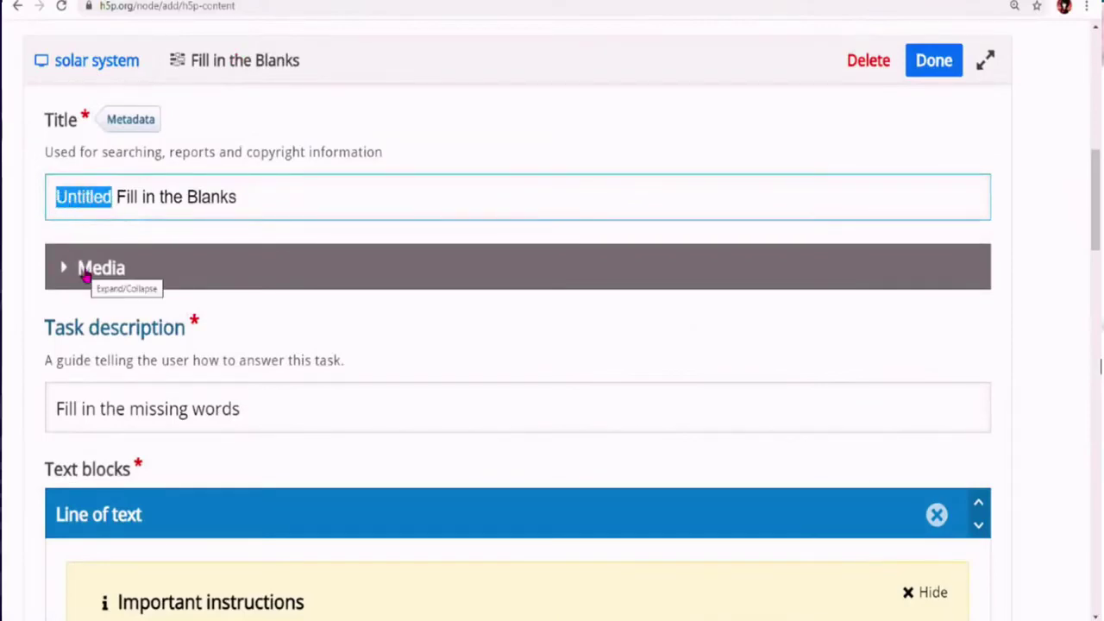
pyautogui.press('BackSpace')
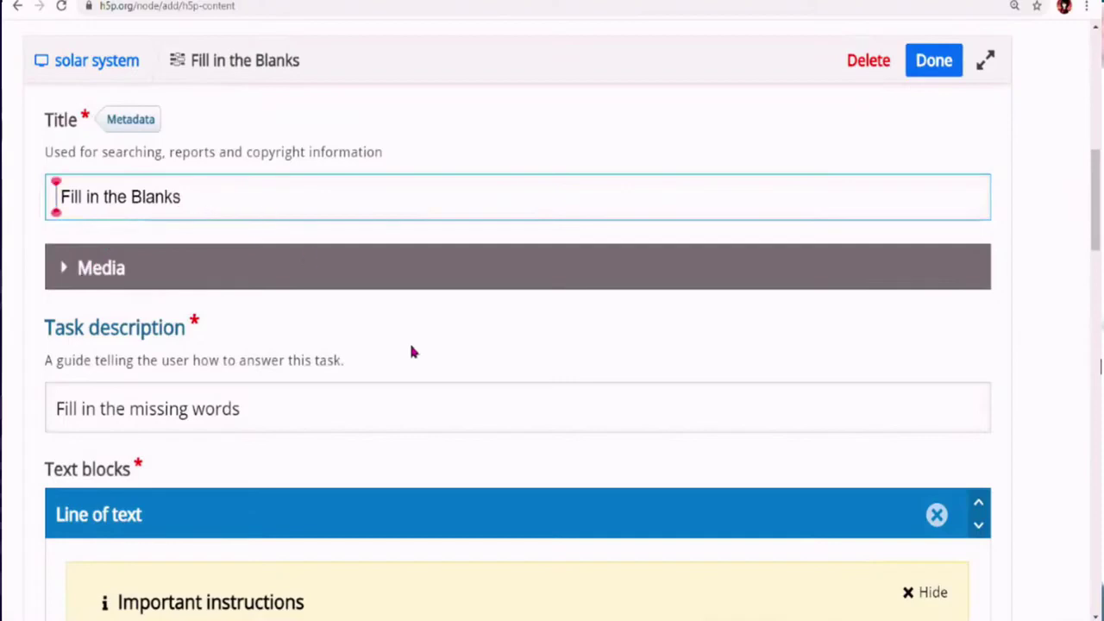
# Step: Switch to the Word document, check the task description under its Fill in the Blanks heading, and return to the H5P editor
pyautogui.click(522, 569)
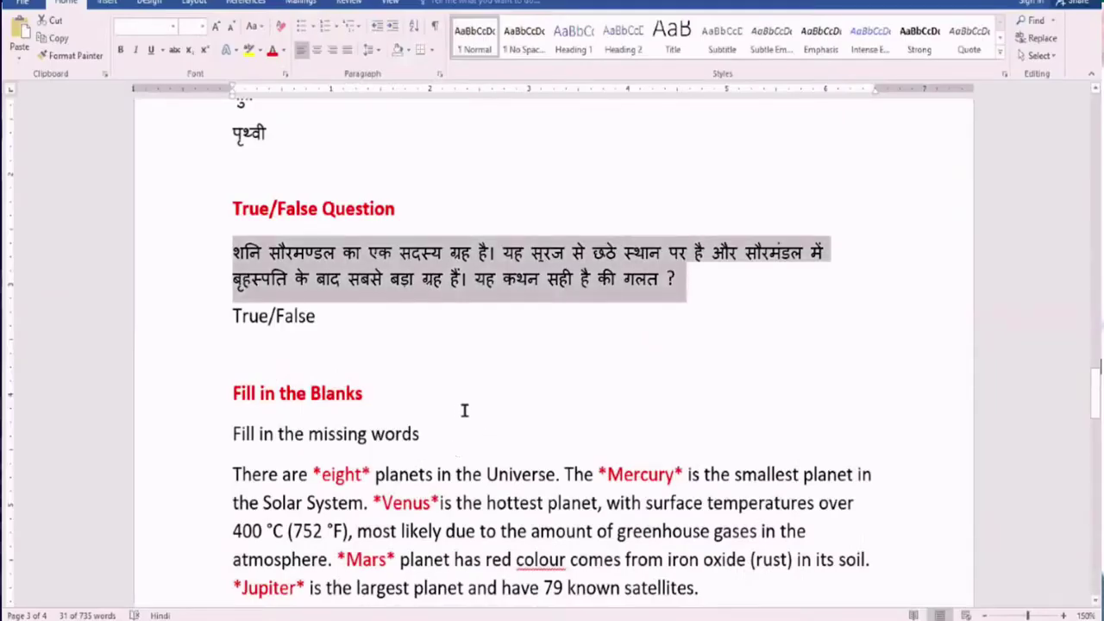
pyautogui.scroll(-1, 466, 412)
pyautogui.moveTo(232, 381); pyautogui.dragTo(465, 388)
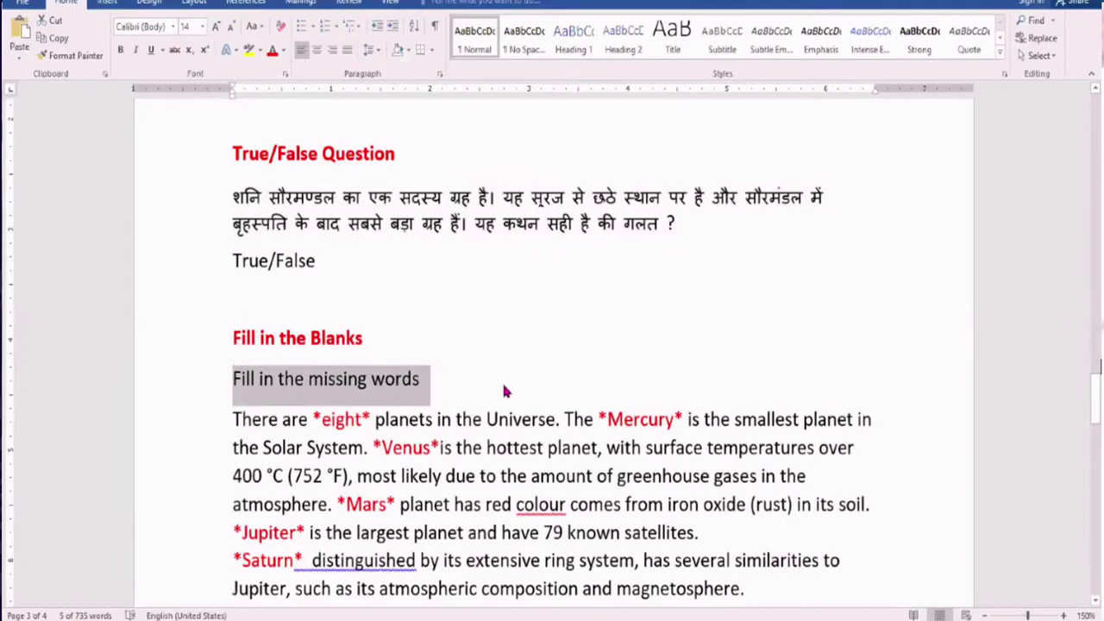
pyautogui.press('Right')
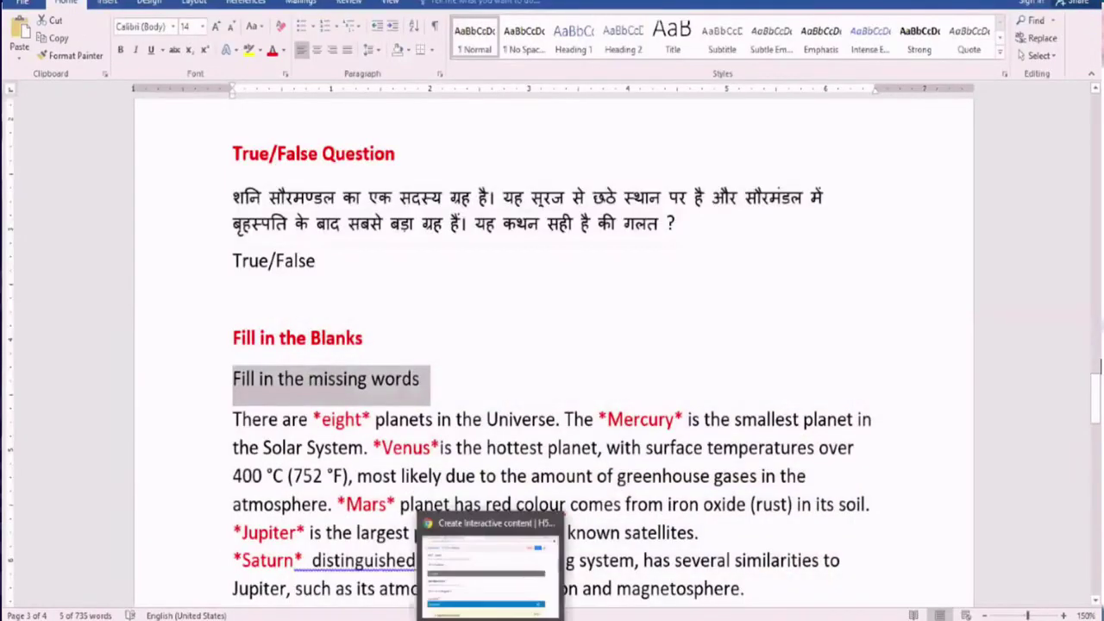
pyautogui.click(491, 552)
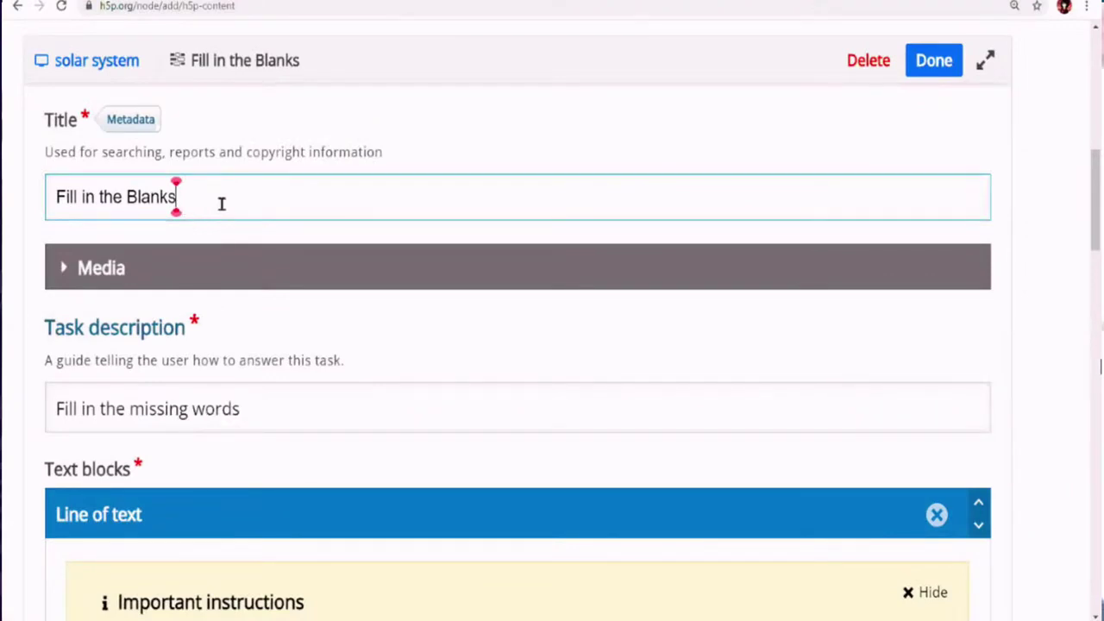
# Step: Open the empty text block for editing and copy the planets paragraph with its asterisk-marked answers and key words line from the Word document
pyautogui.scroll(-4, 387, 333)
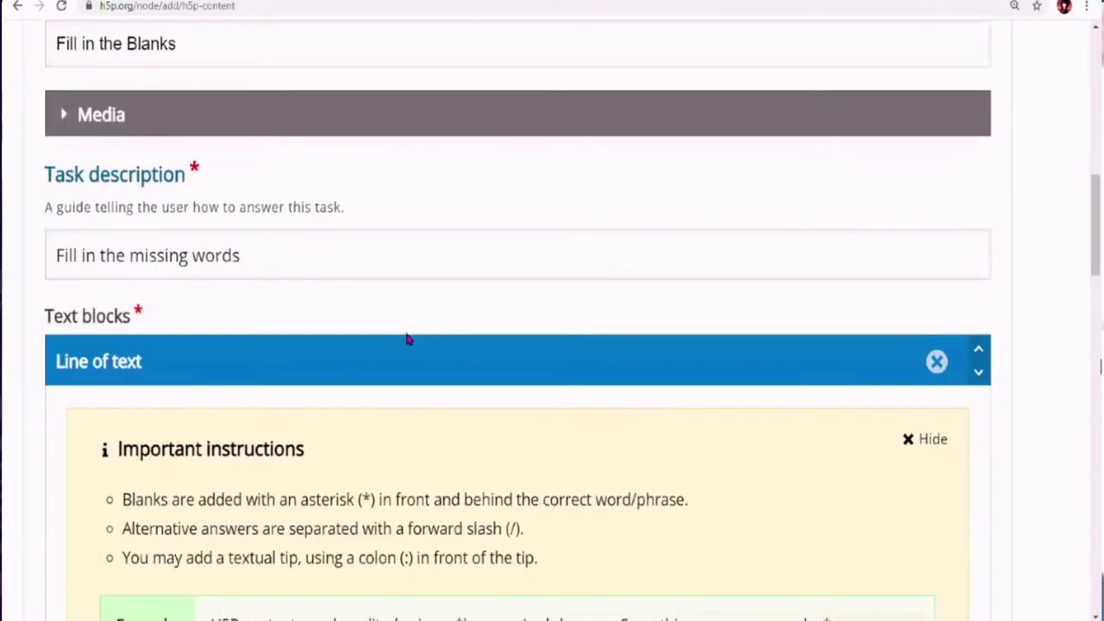
pyautogui.scroll(-3, 409, 340)
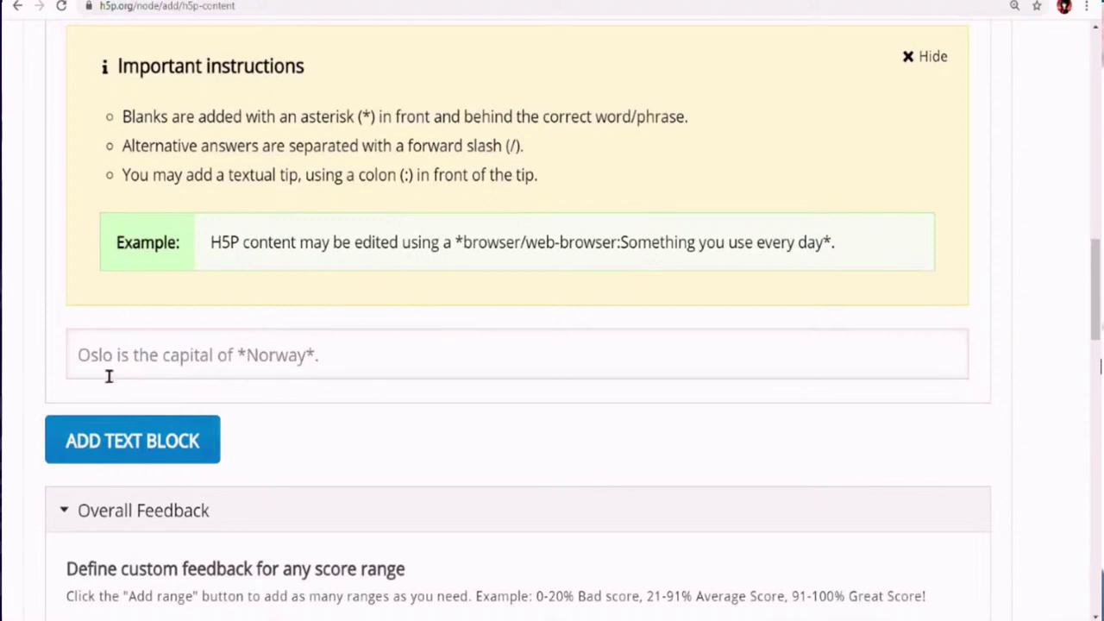
pyautogui.click(362, 368)
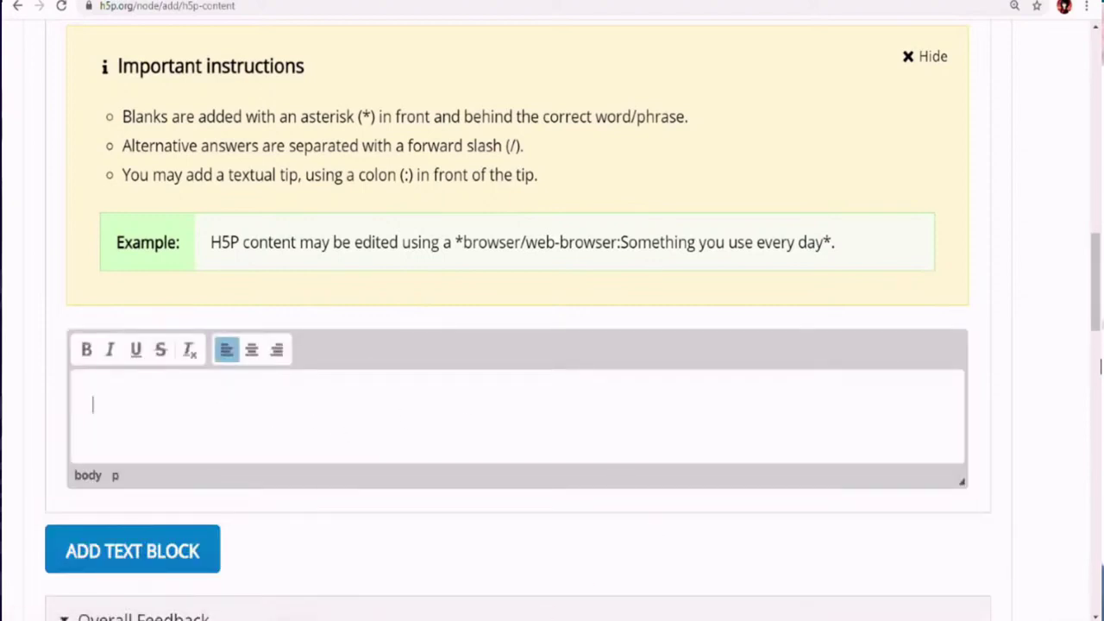
pyautogui.click(524, 569)
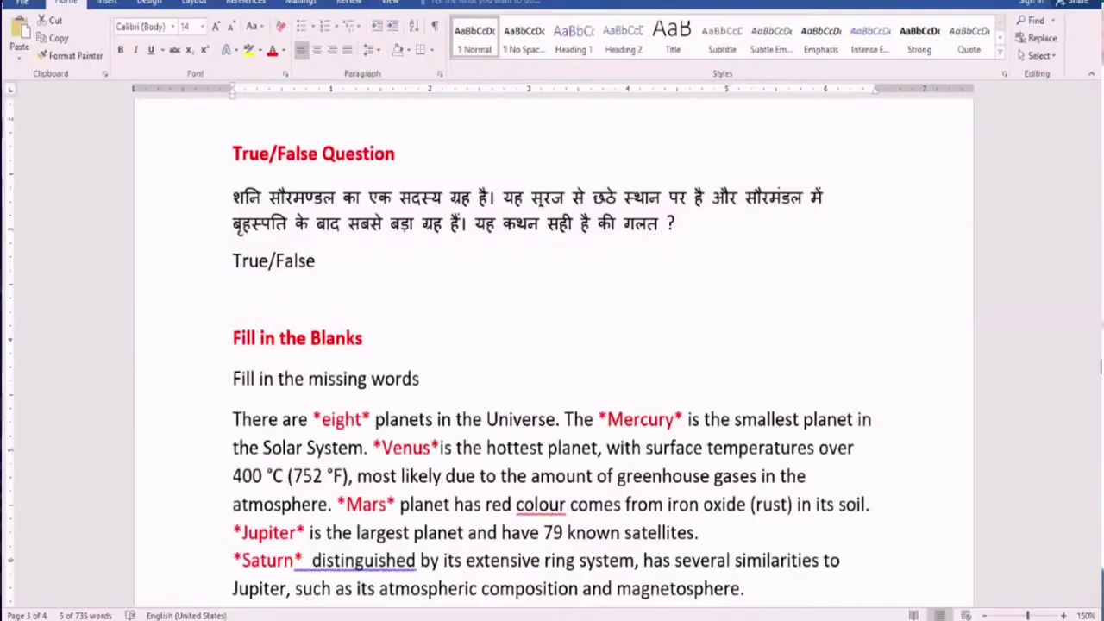
pyautogui.click(394, 469)
pyautogui.scroll(-1, 397, 474)
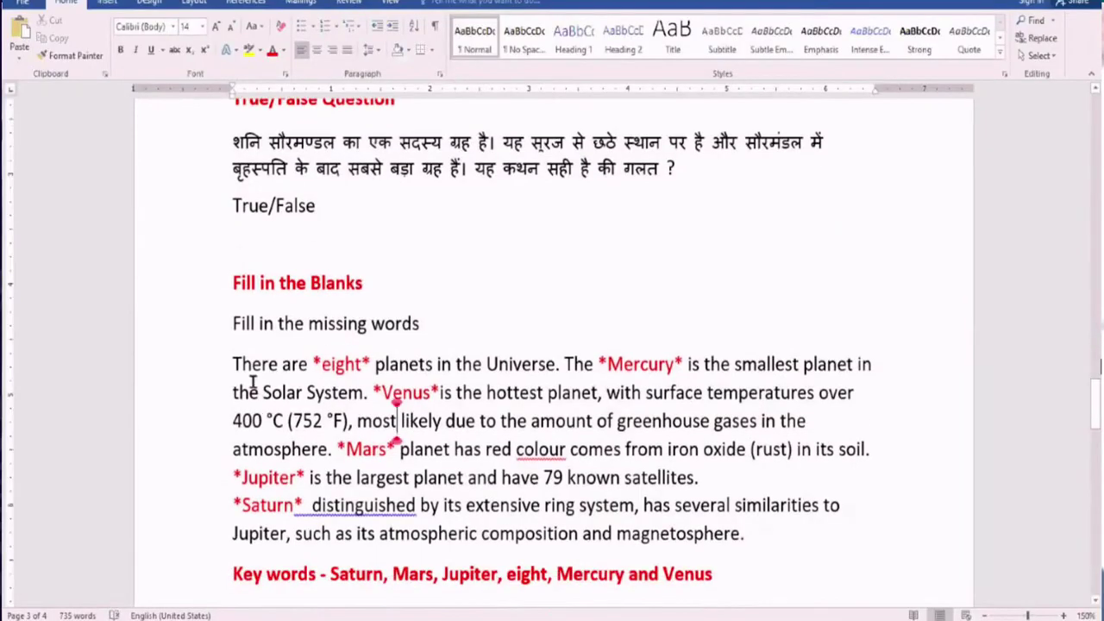
pyautogui.moveTo(233, 365); pyautogui.dragTo(748, 563)
pyautogui.hotkey('ctrl', 'c')
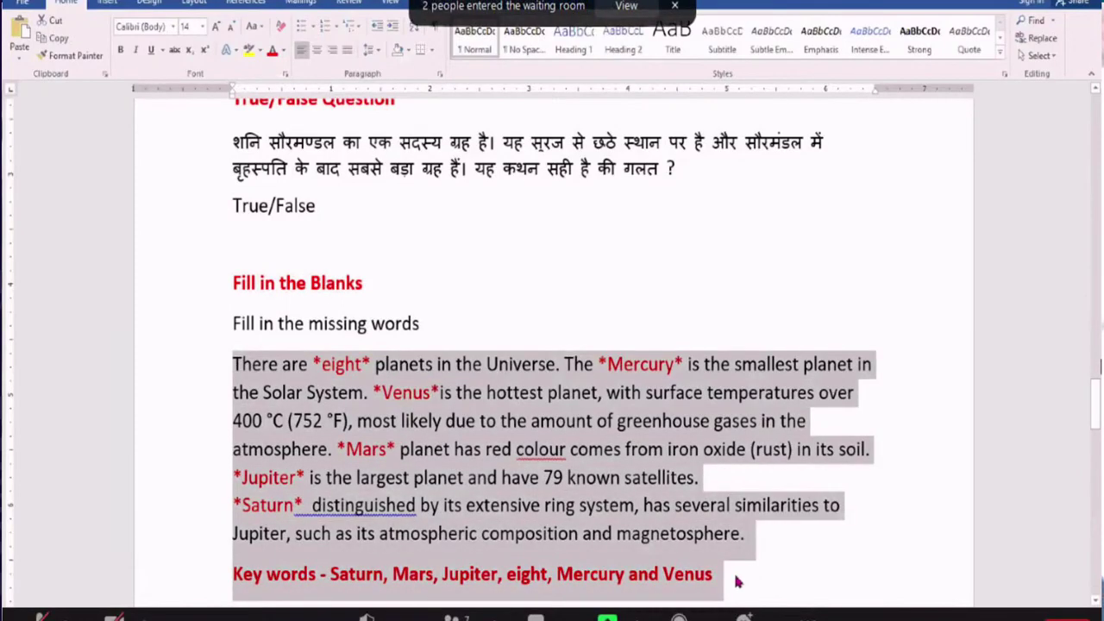
# Step: Return to the H5P editor, paste the copied passage into the text block, and finish editing the Fill in the Blanks element
pyautogui.click(573, 560)
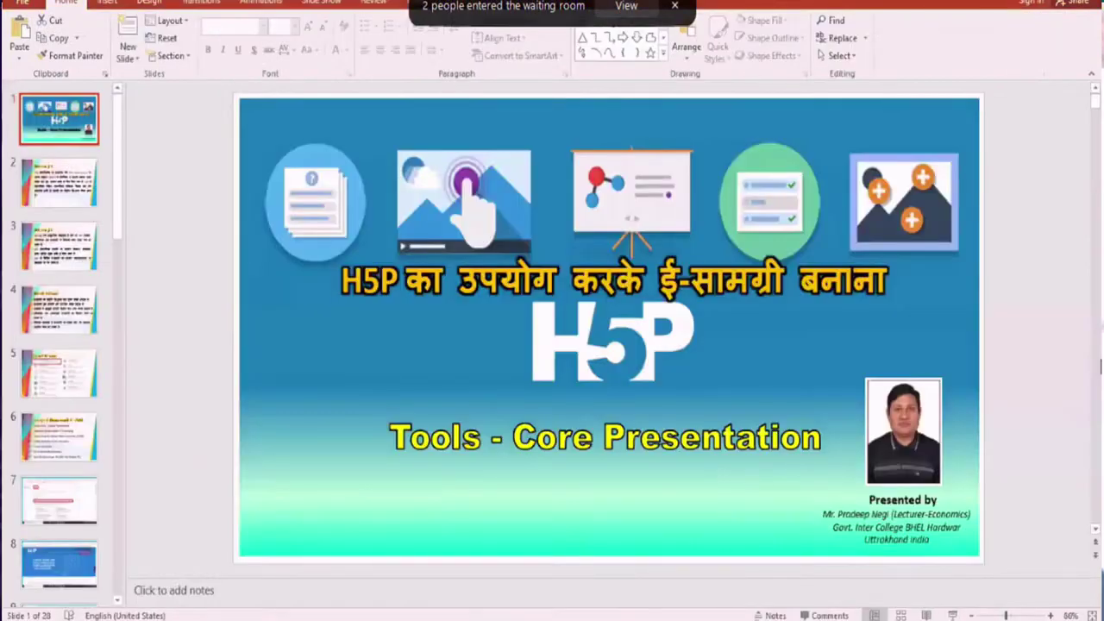
pyautogui.click(479, 560)
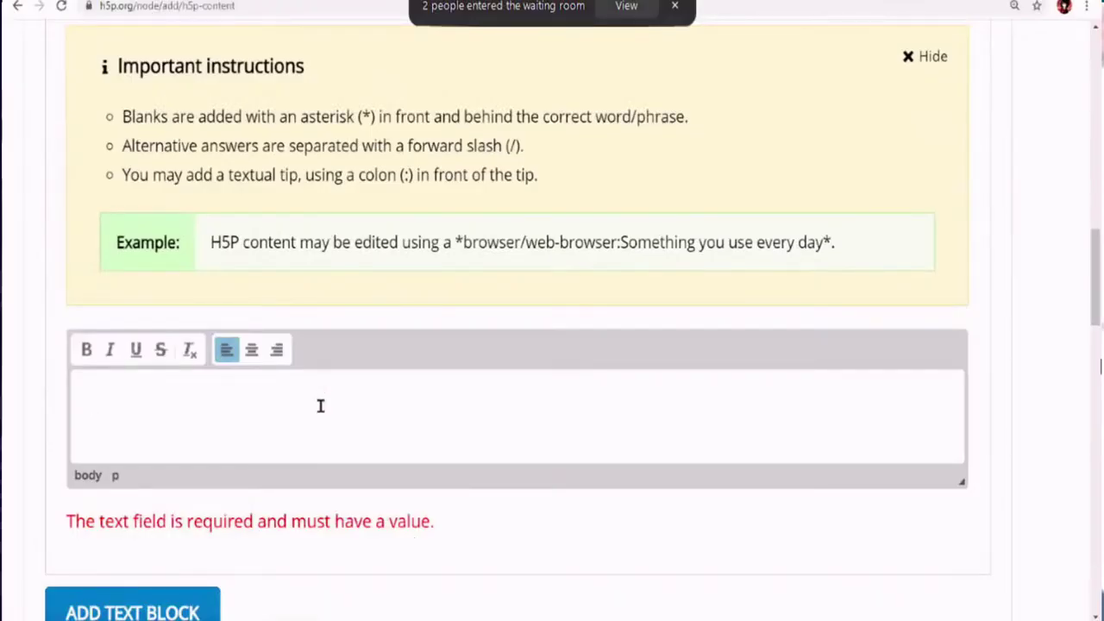
pyautogui.hotkey('ctrl', 'v')
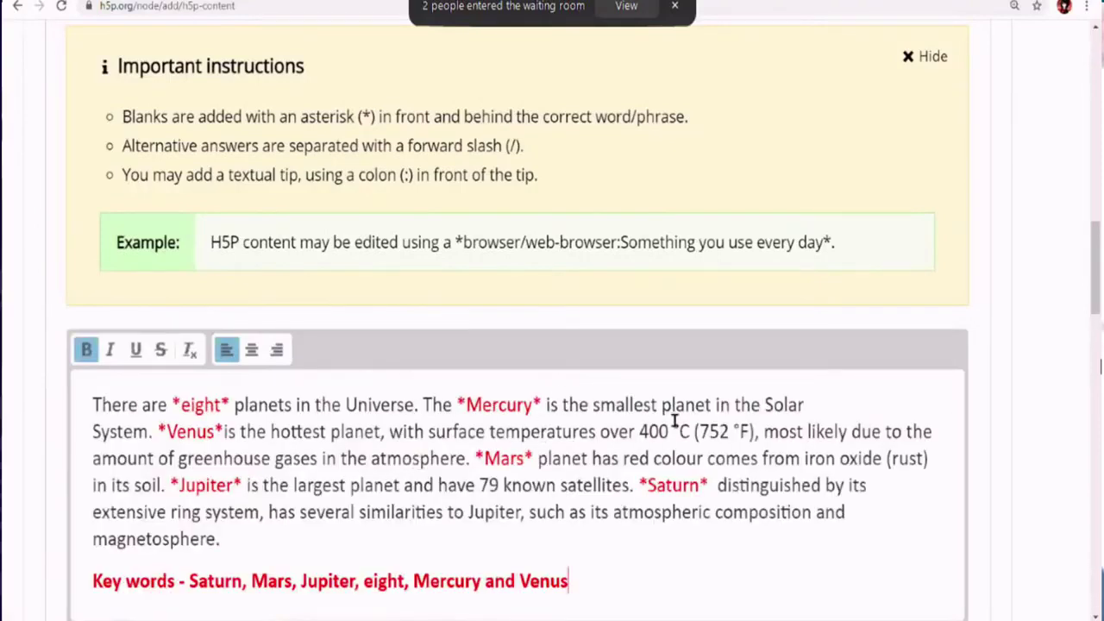
pyautogui.scroll(-2, 642, 442)
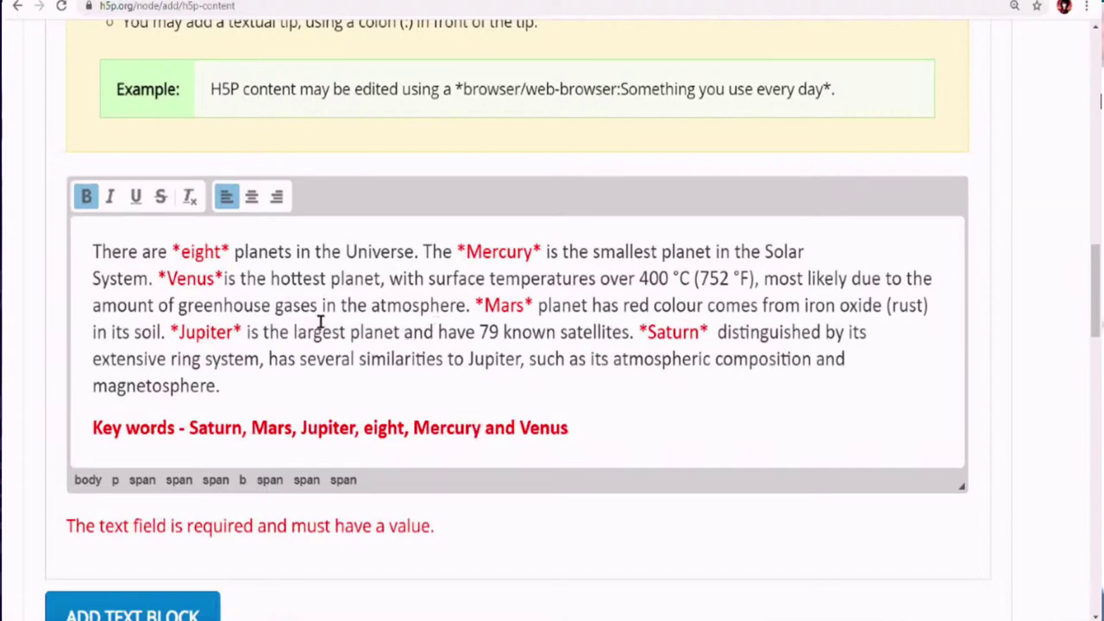
pyautogui.scroll(-4, 345, 327)
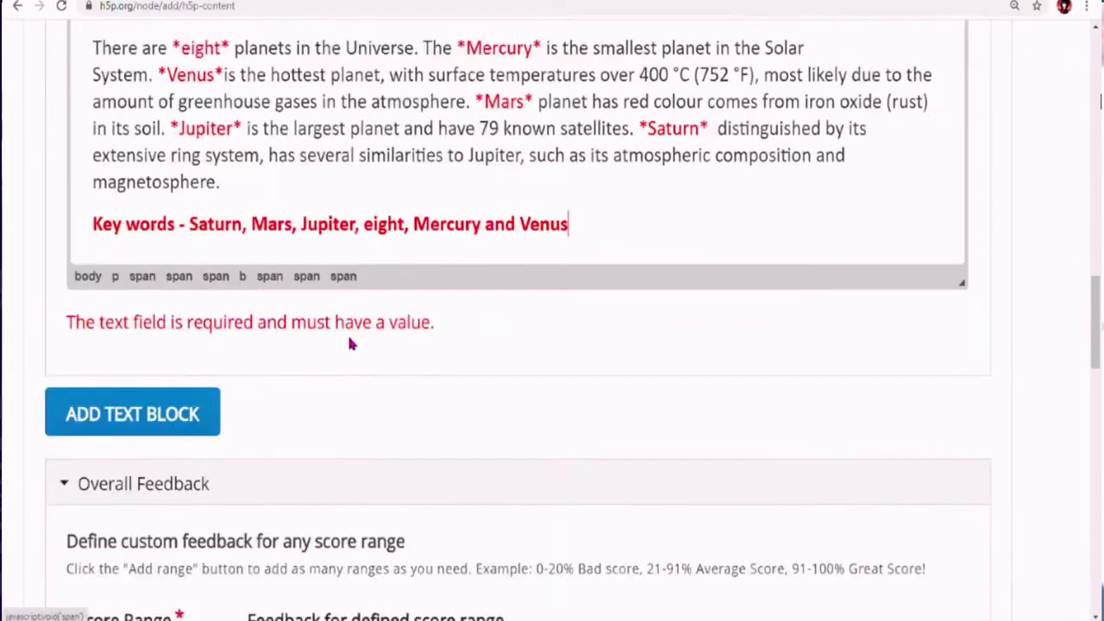
pyautogui.scroll(-9, 350, 343)
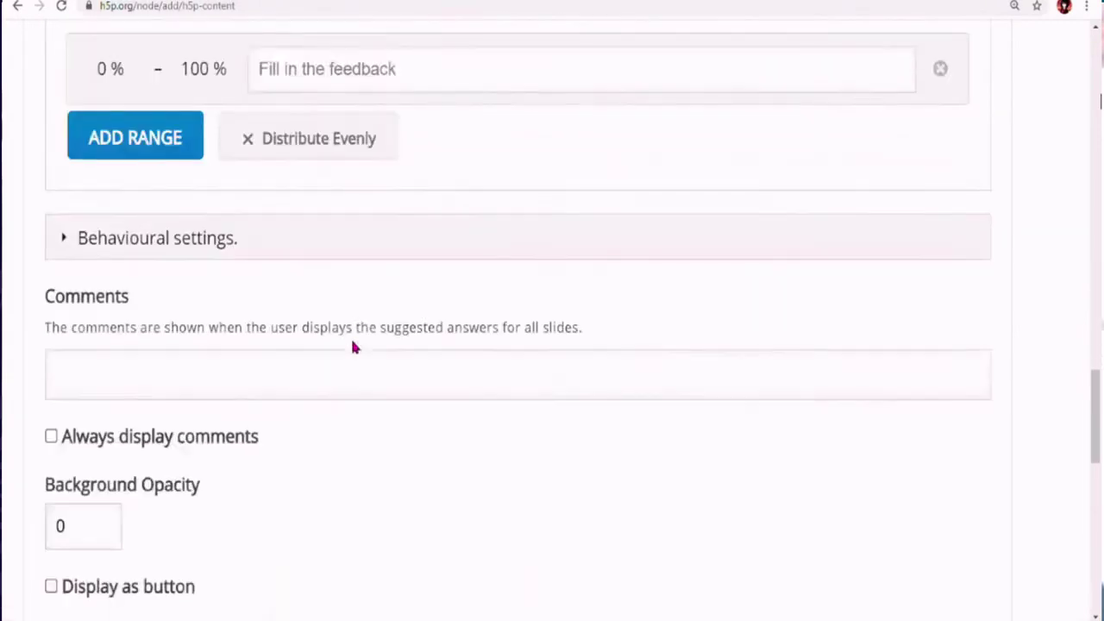
pyautogui.scroll(-1, 351, 347)
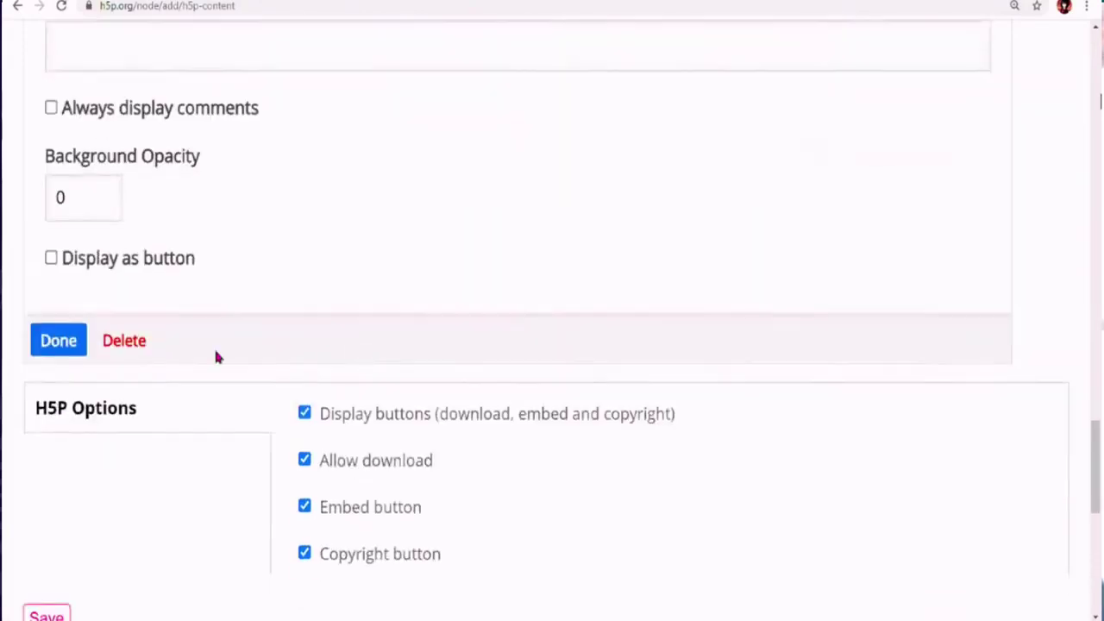
pyautogui.click(53, 343)
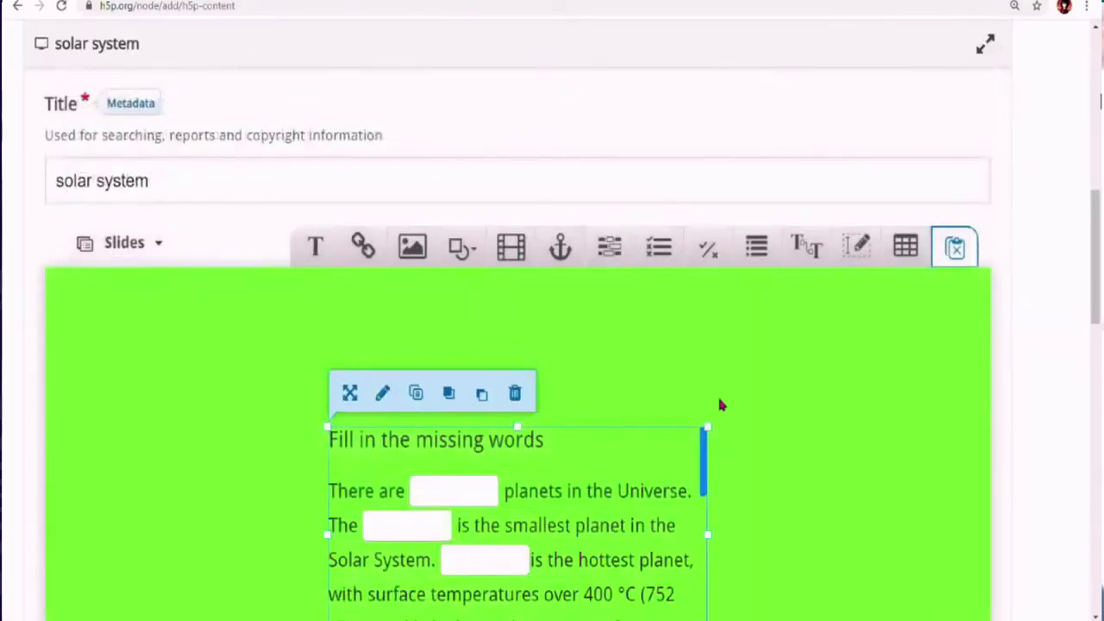
# Step: Widen the Fill in the Blanks element on slide 4 on both sides, extend it downward, and shift it slightly up and right
pyautogui.scroll(-3, 715, 367)
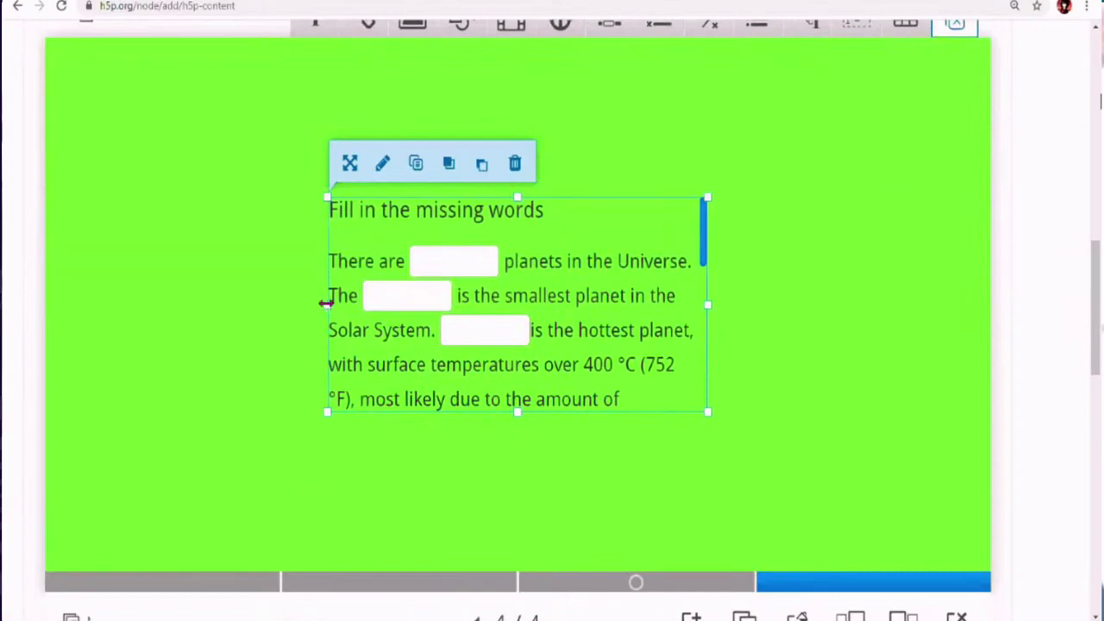
pyautogui.moveTo(274, 302); pyautogui.dragTo(131, 321)
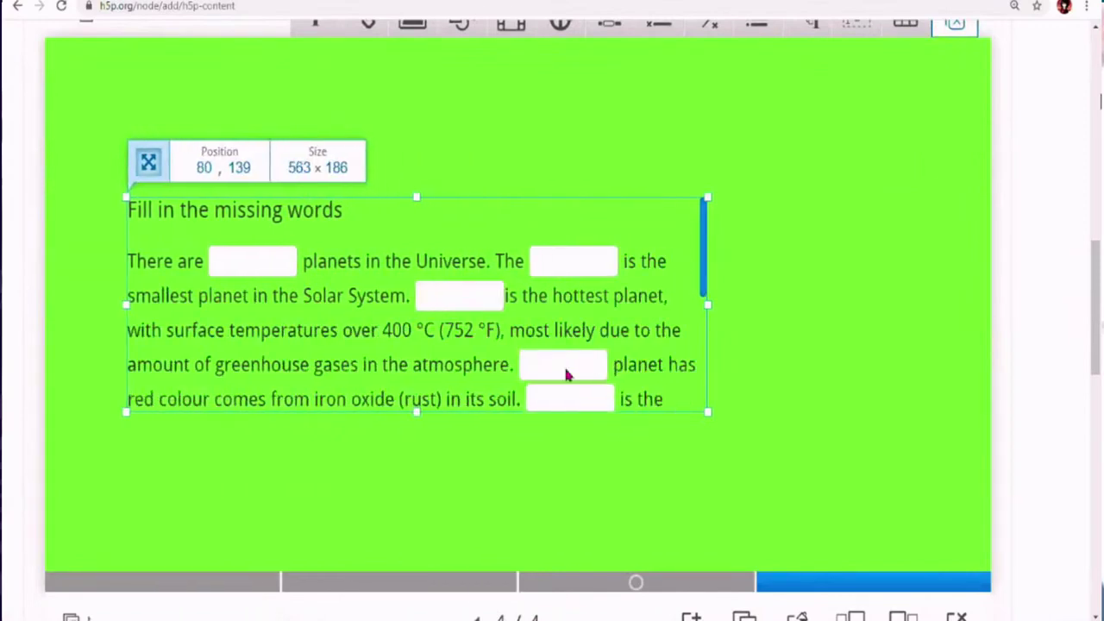
pyautogui.moveTo(711, 303); pyautogui.dragTo(867, 303)
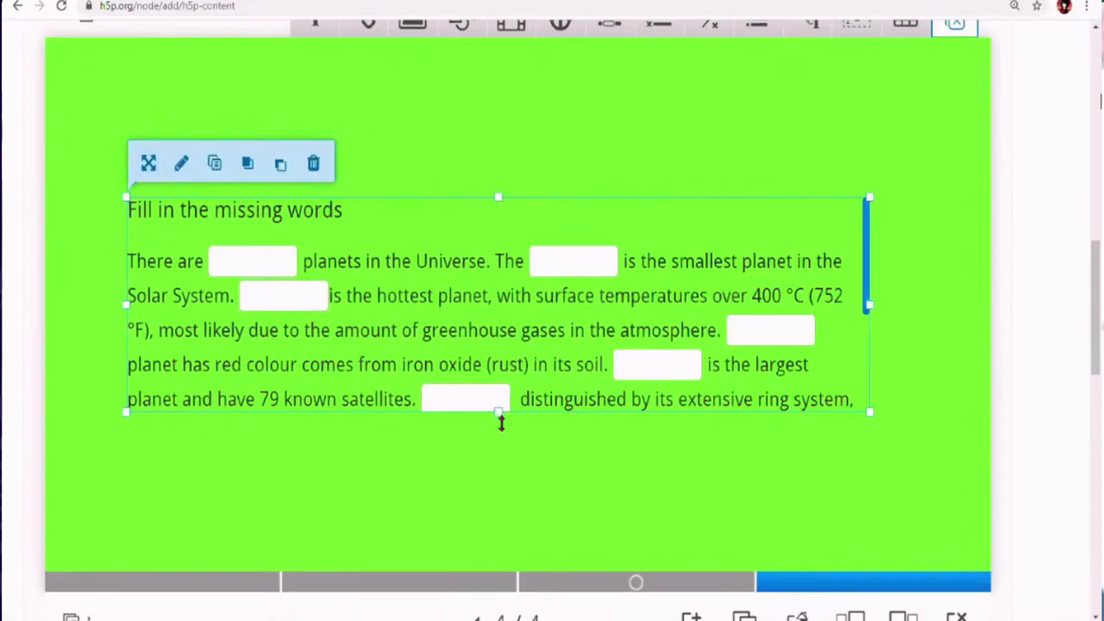
pyautogui.moveTo(500, 422); pyautogui.dragTo(460, 532)
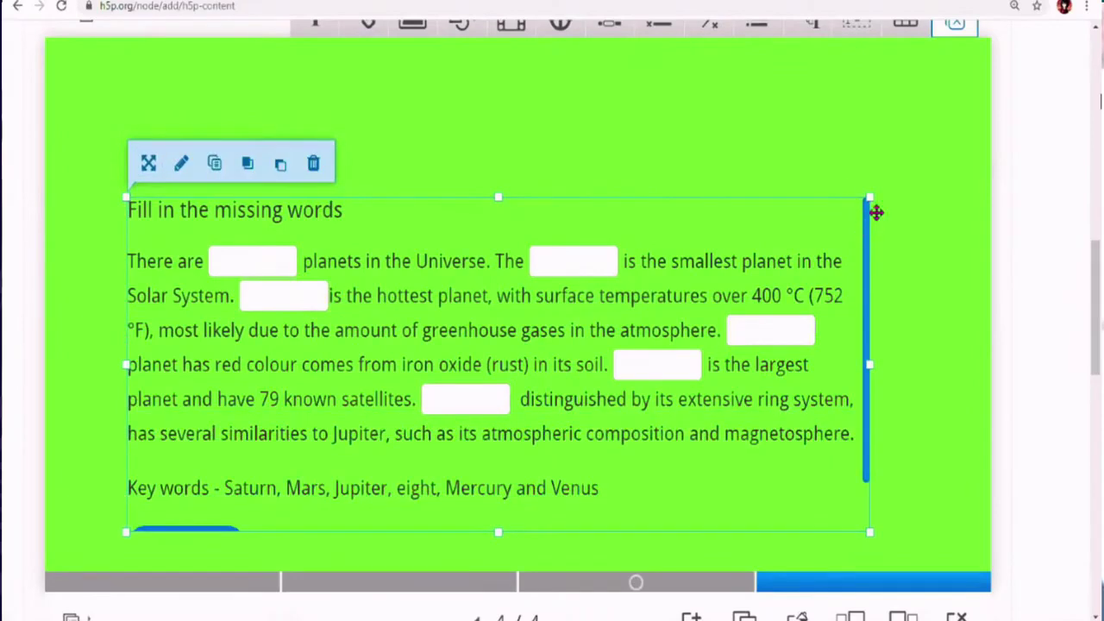
pyautogui.moveTo(863, 222); pyautogui.dragTo(884, 189)
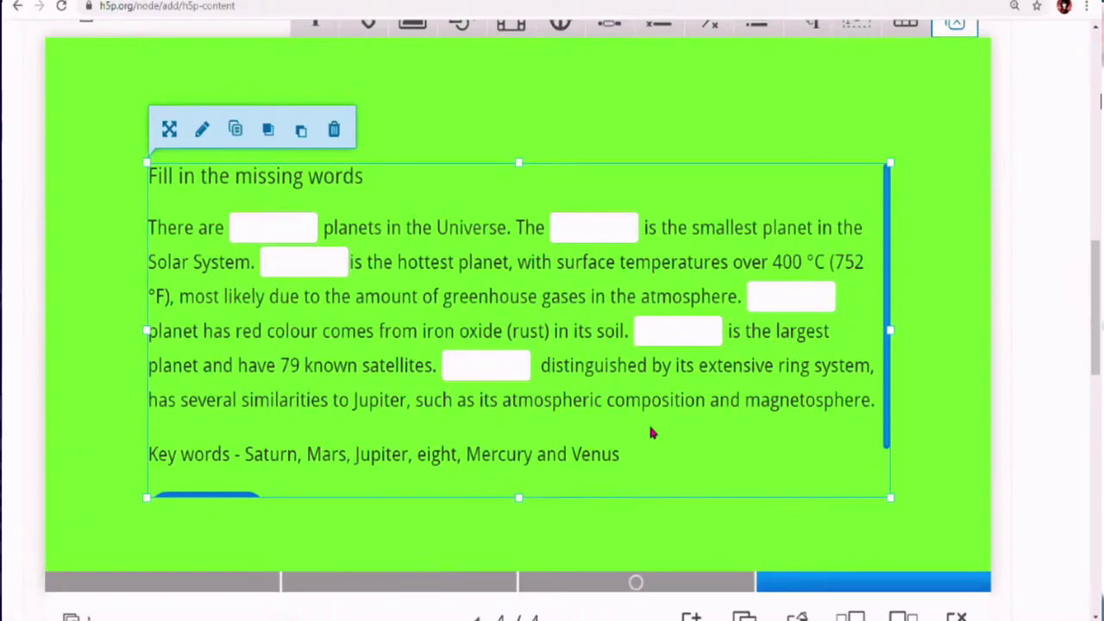
# Step: Add a new blank slide after slide 4
pyautogui.scroll(2, 640, 410)
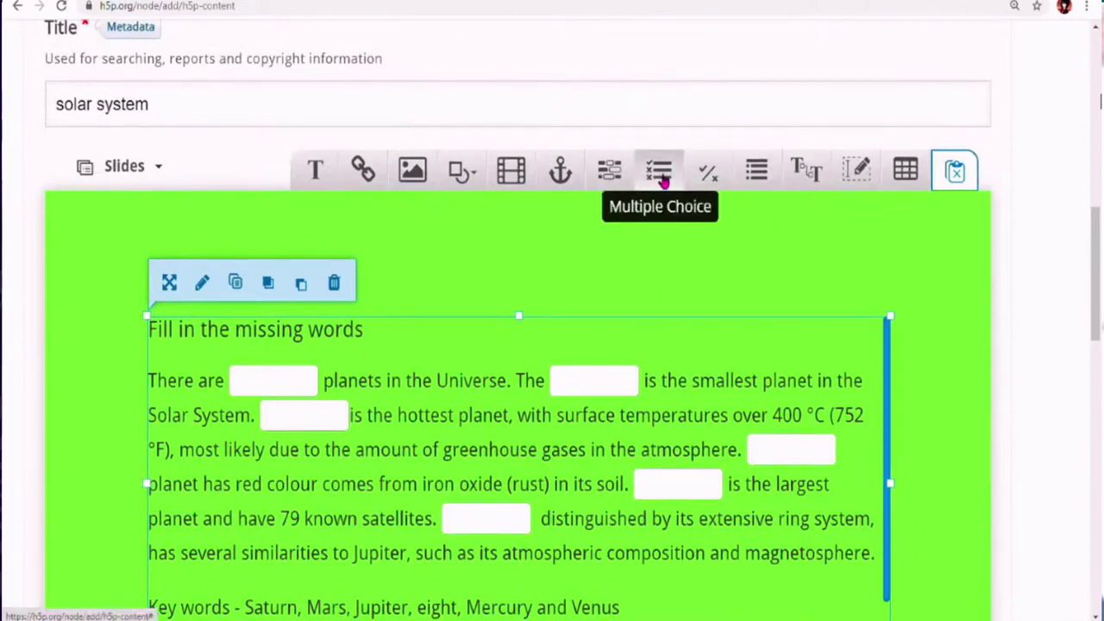
pyautogui.scroll(-3, 602, 392)
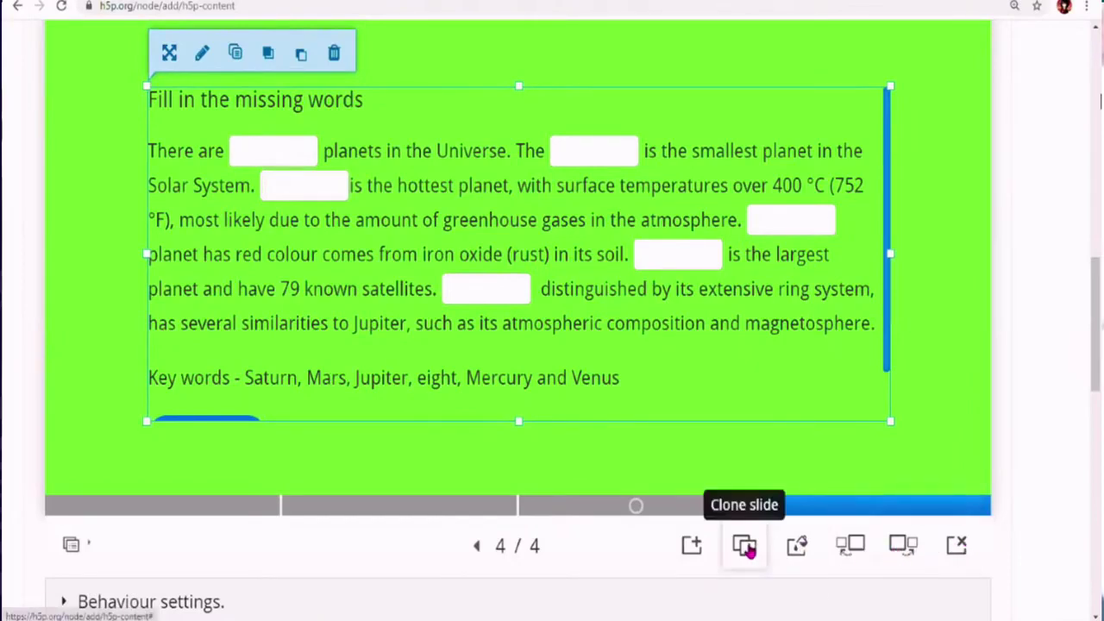
pyautogui.click(691, 546)
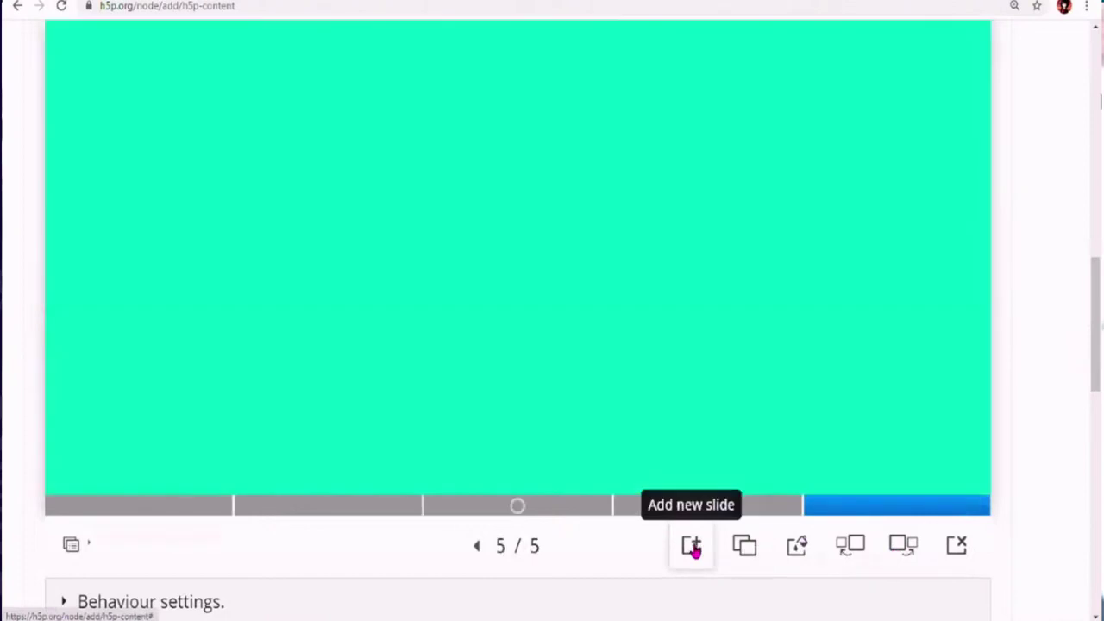
# Step: Give slide 5 its own purple color fill background, overriding the template, and close the slide background settings
pyautogui.scroll(1, 935, 315)
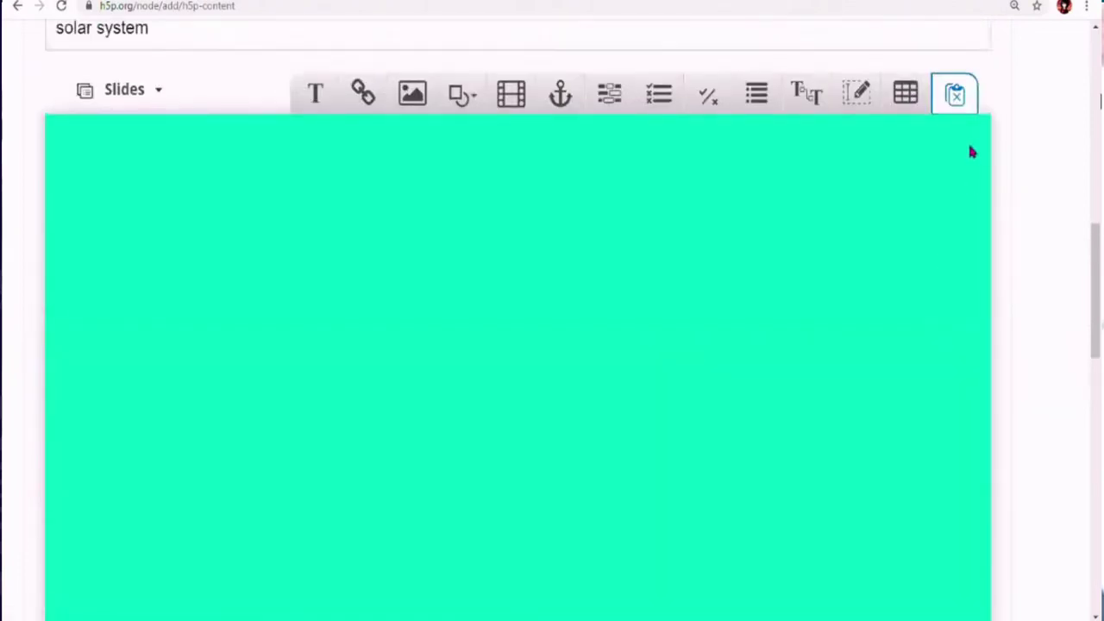
pyautogui.scroll(-1, 944, 450)
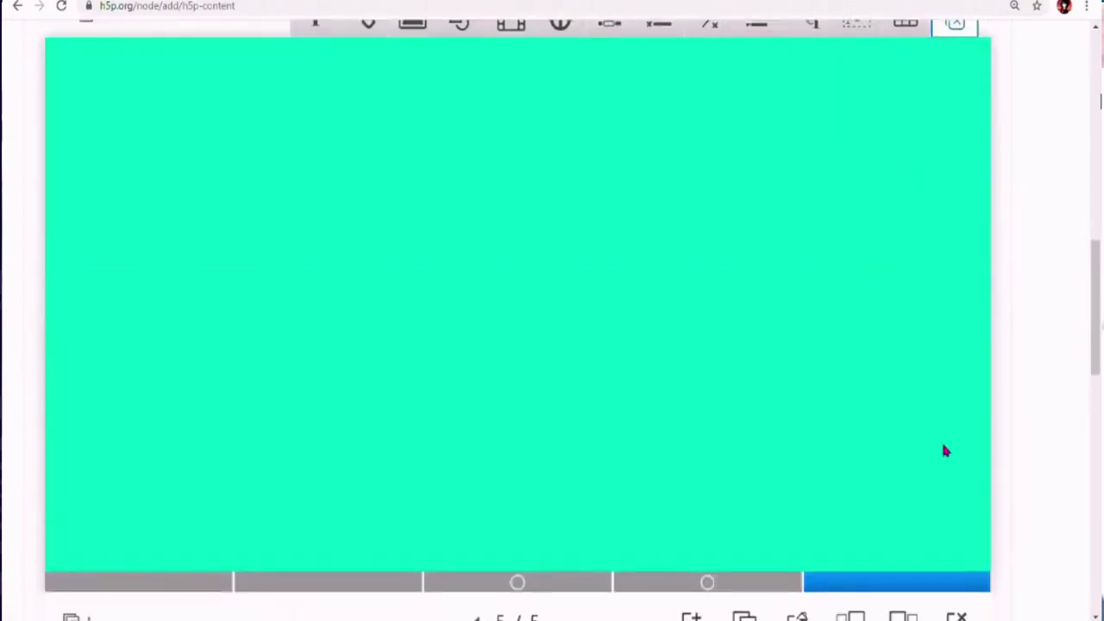
pyautogui.scroll(-1, 899, 431)
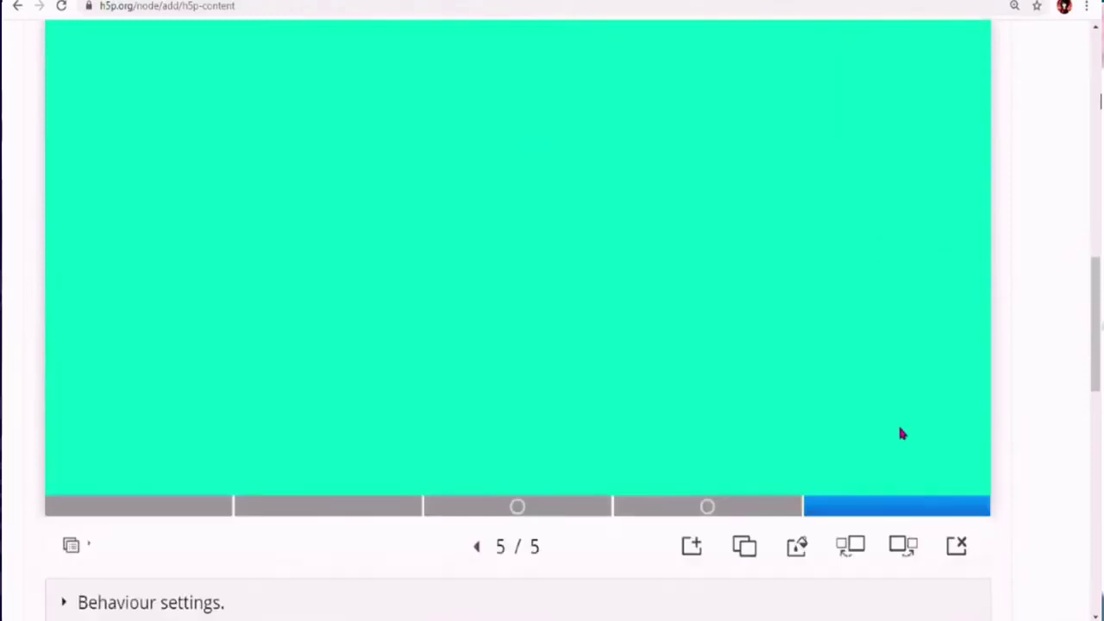
pyautogui.click(797, 545)
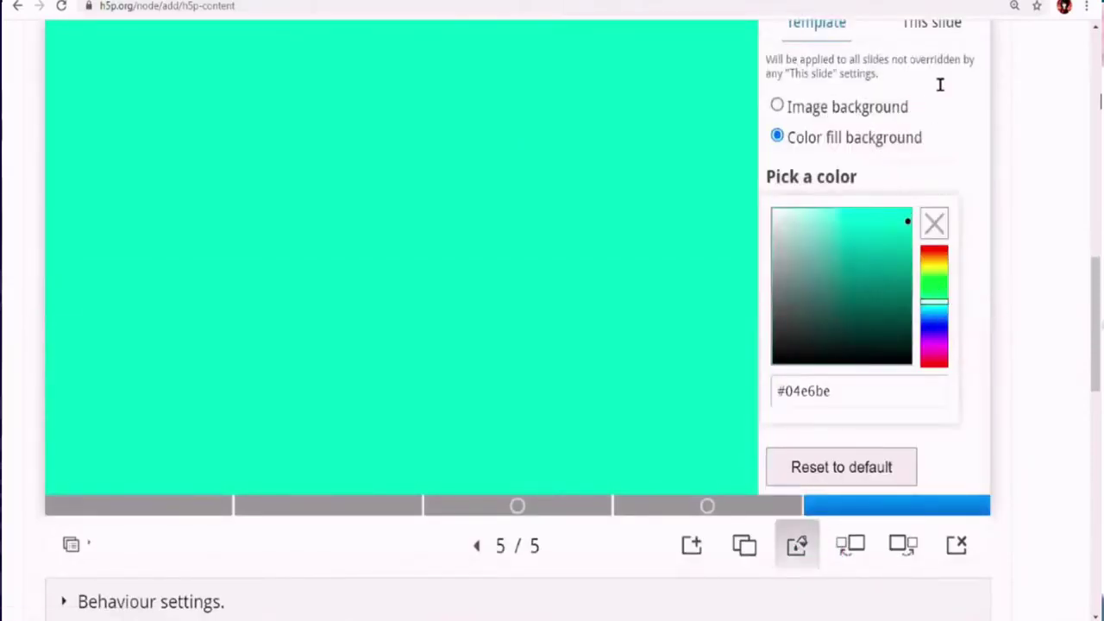
pyautogui.click(927, 39)
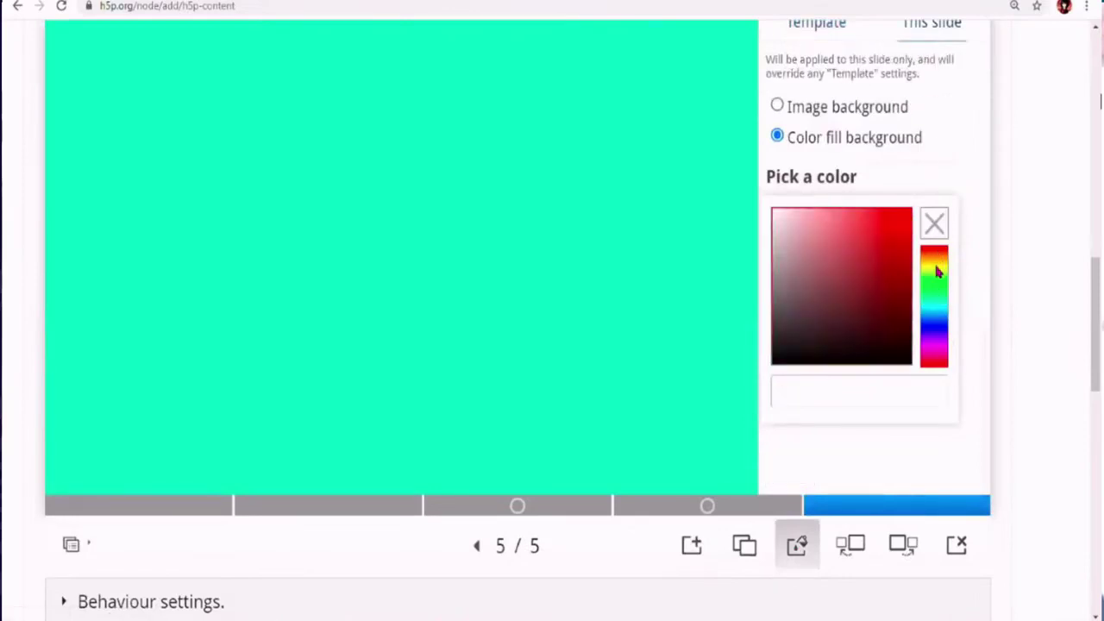
pyautogui.click(941, 338)
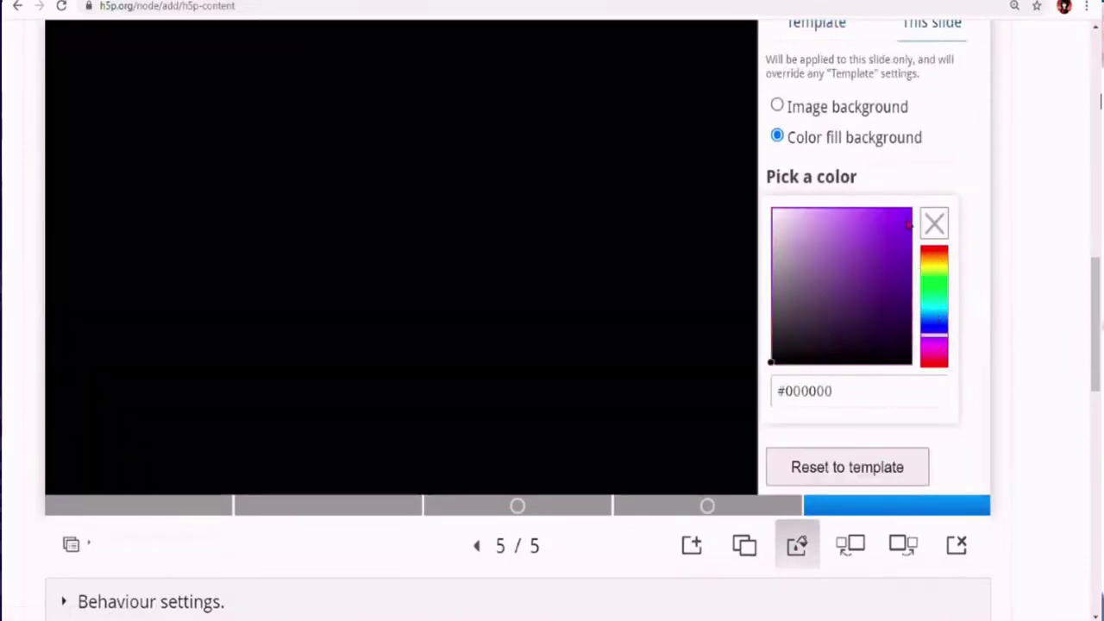
pyautogui.moveTo(889, 218); pyautogui.dragTo(854, 215)
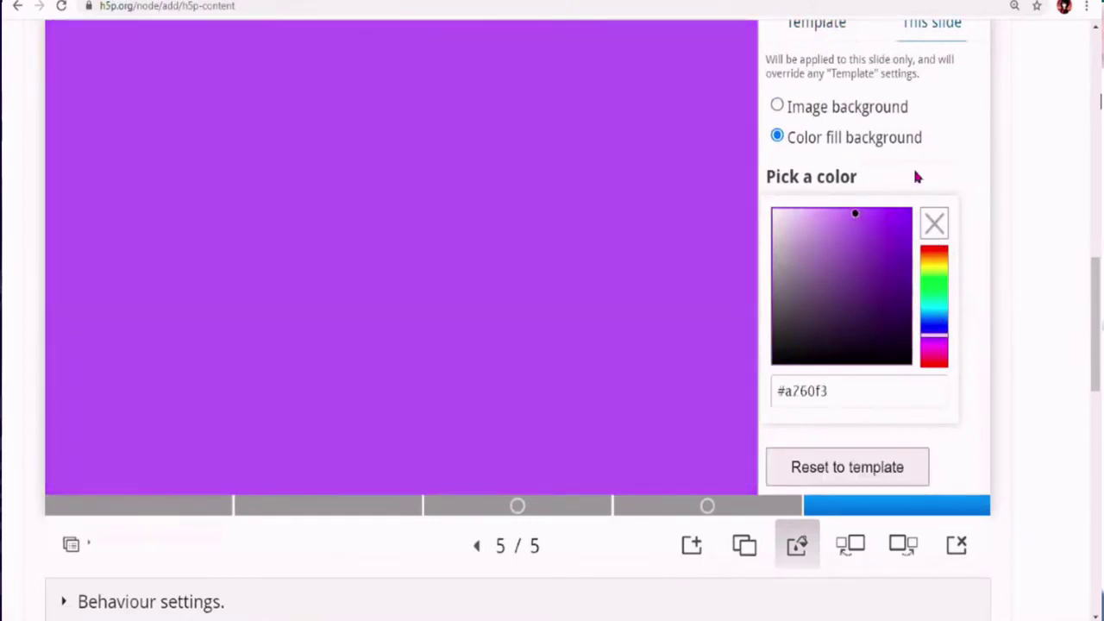
pyautogui.scroll(2, 993, 106)
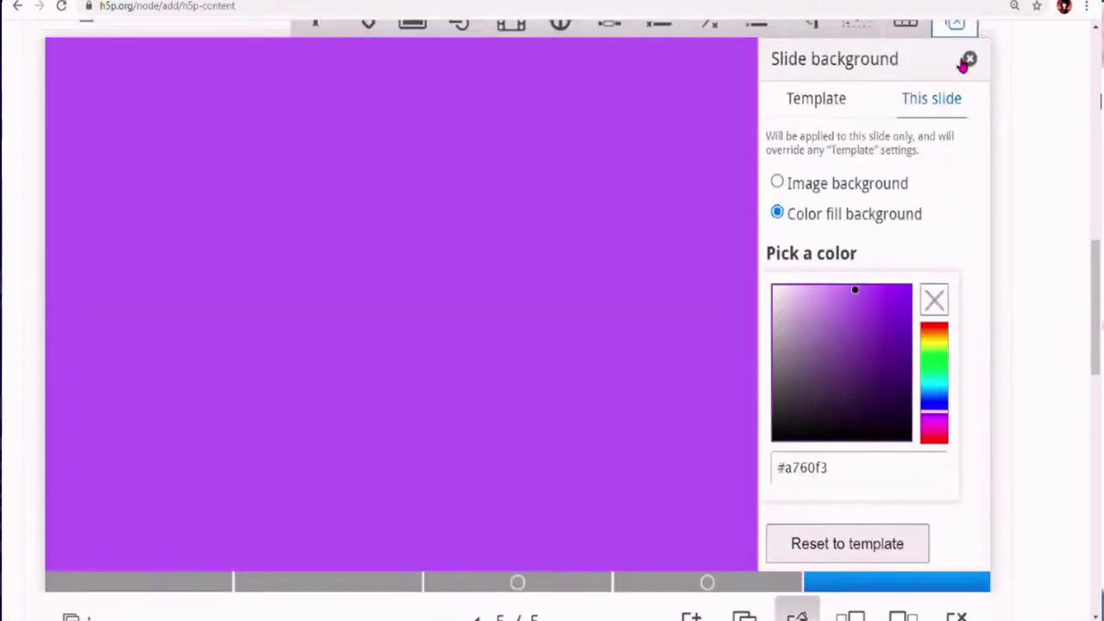
pyautogui.click(967, 60)
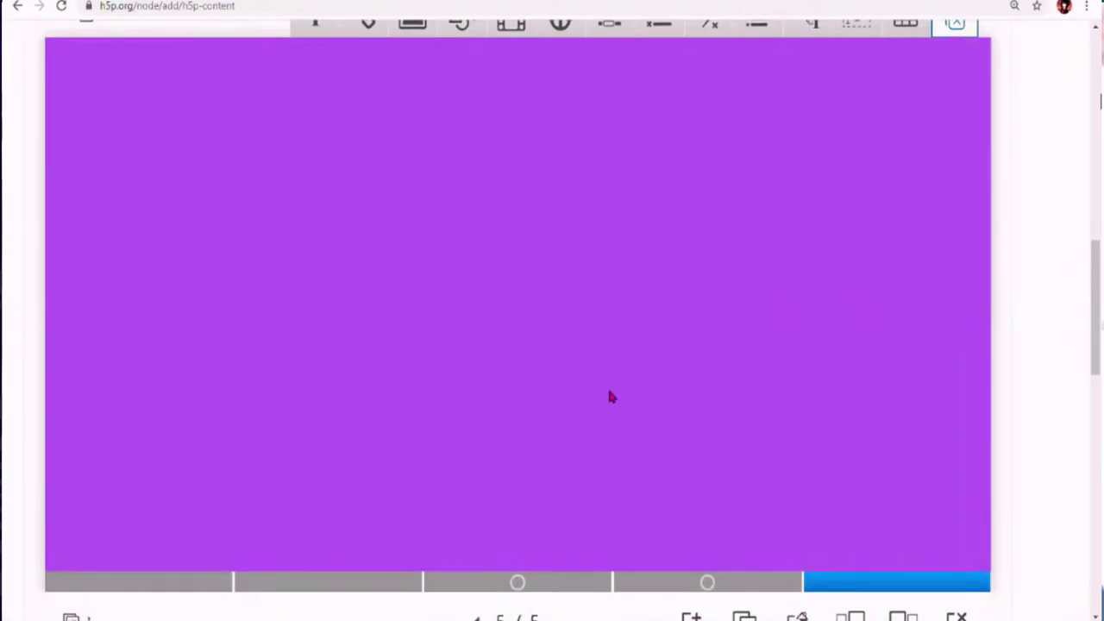
# Step: Review slides 1 to 4 of the presentation in order and return to slide 5
pyautogui.scroll(-1, 532, 559)
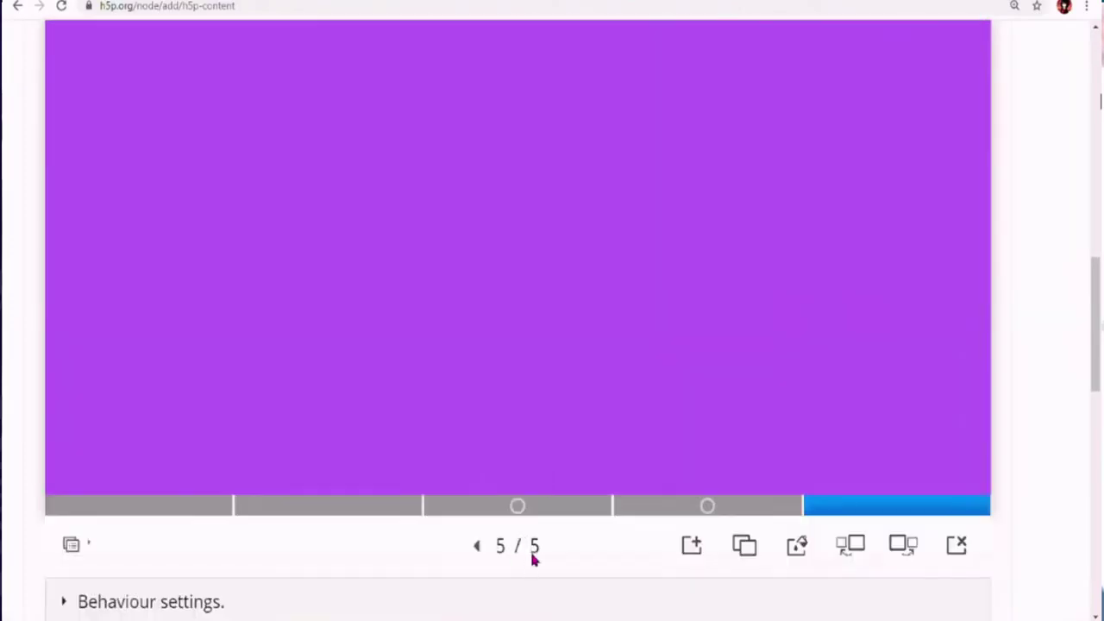
pyautogui.click(98, 505)
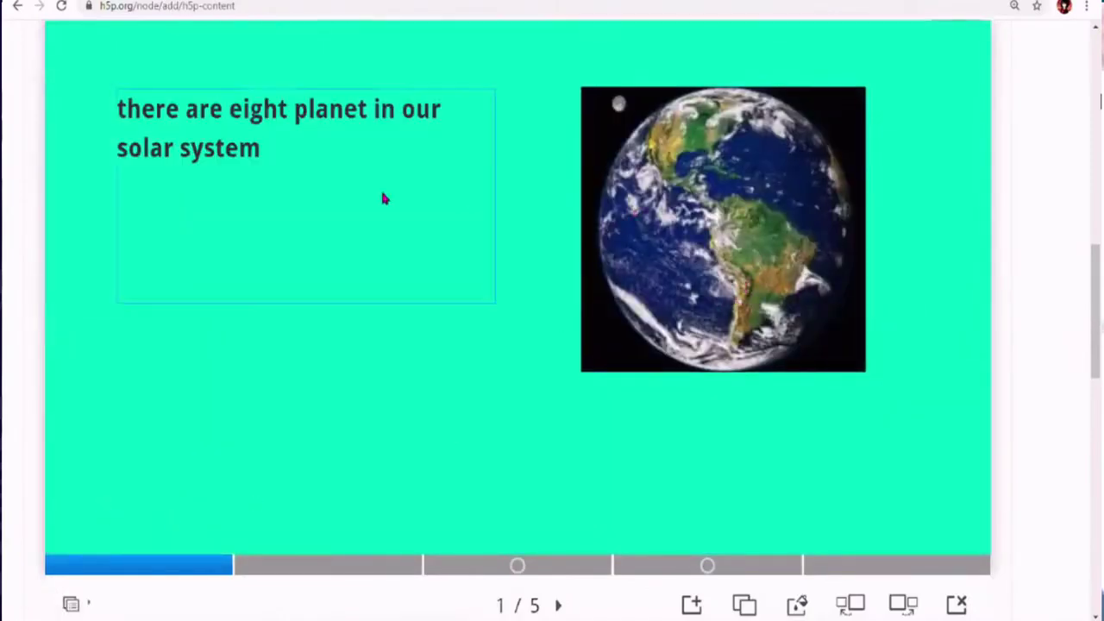
pyautogui.click(361, 573)
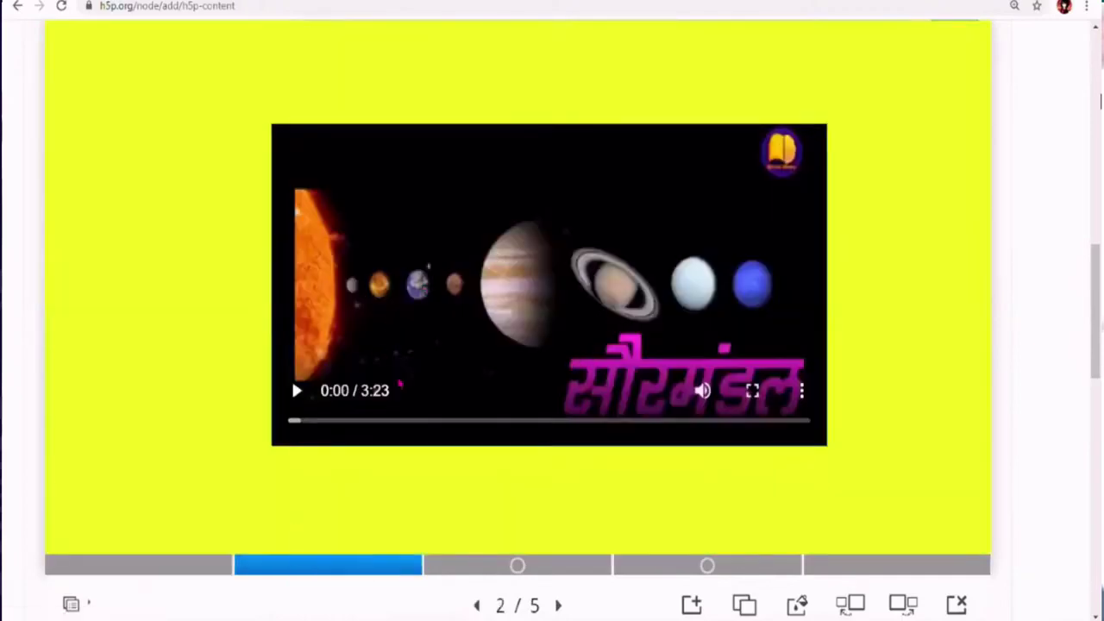
pyautogui.click(483, 575)
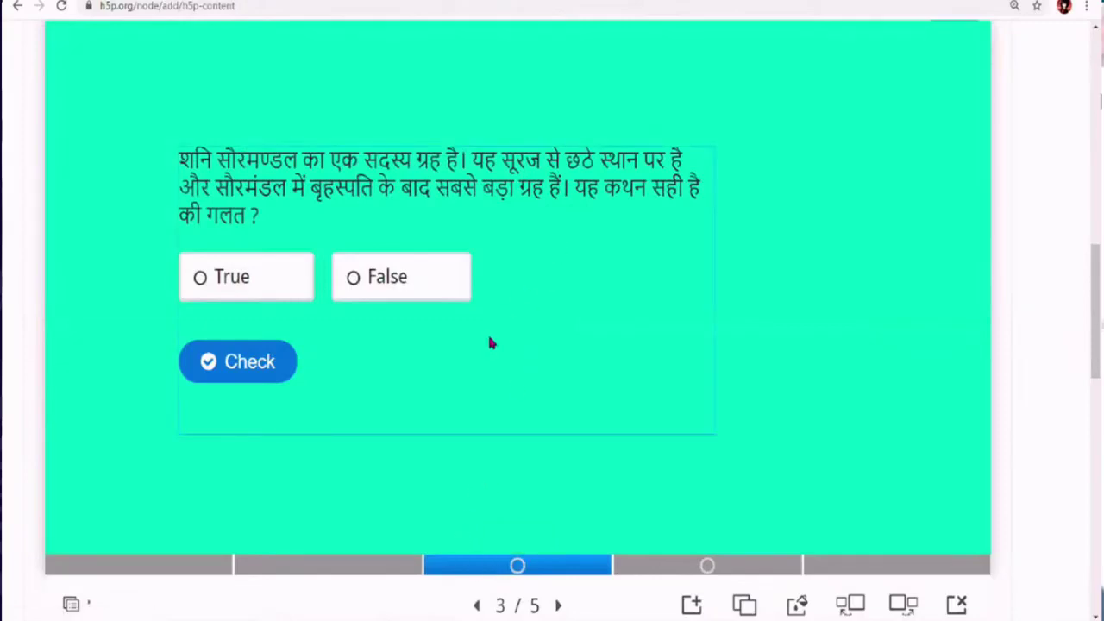
pyautogui.click(640, 569)
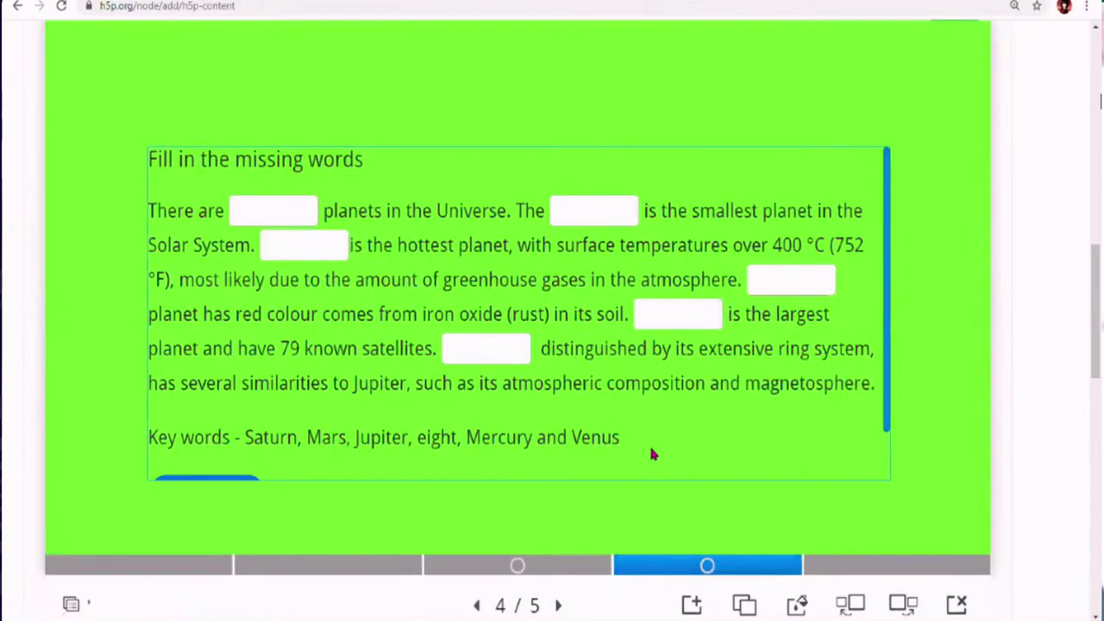
pyautogui.click(830, 569)
# Step: Add a Multiple Choice element to slide 5 and remove "Untitled" from its title
pyautogui.scroll(1, 635, 365)
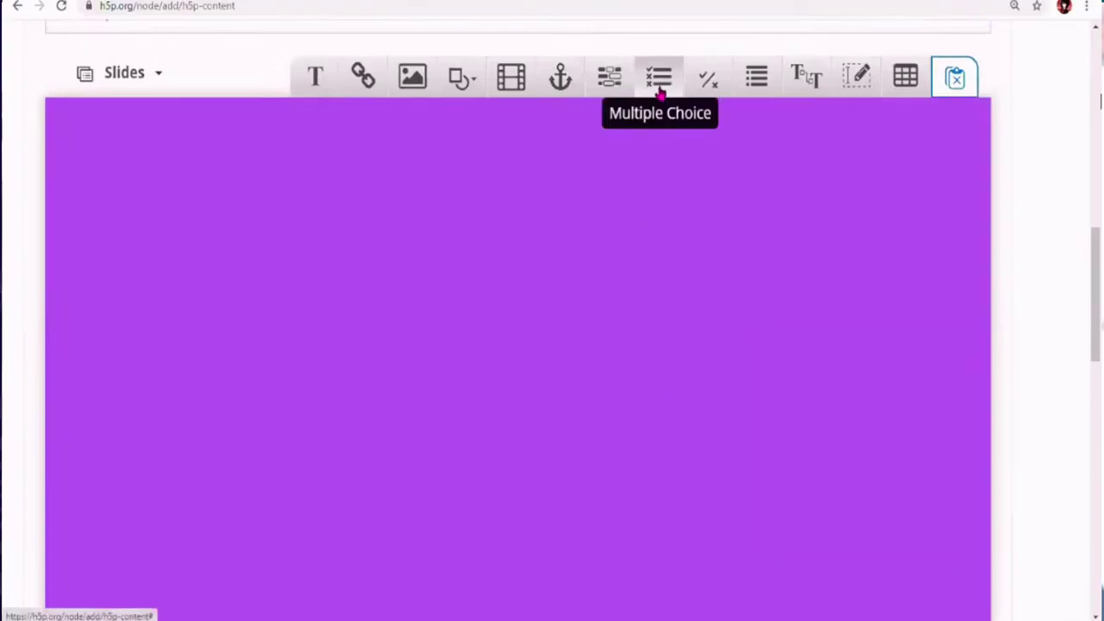
pyautogui.click(660, 82)
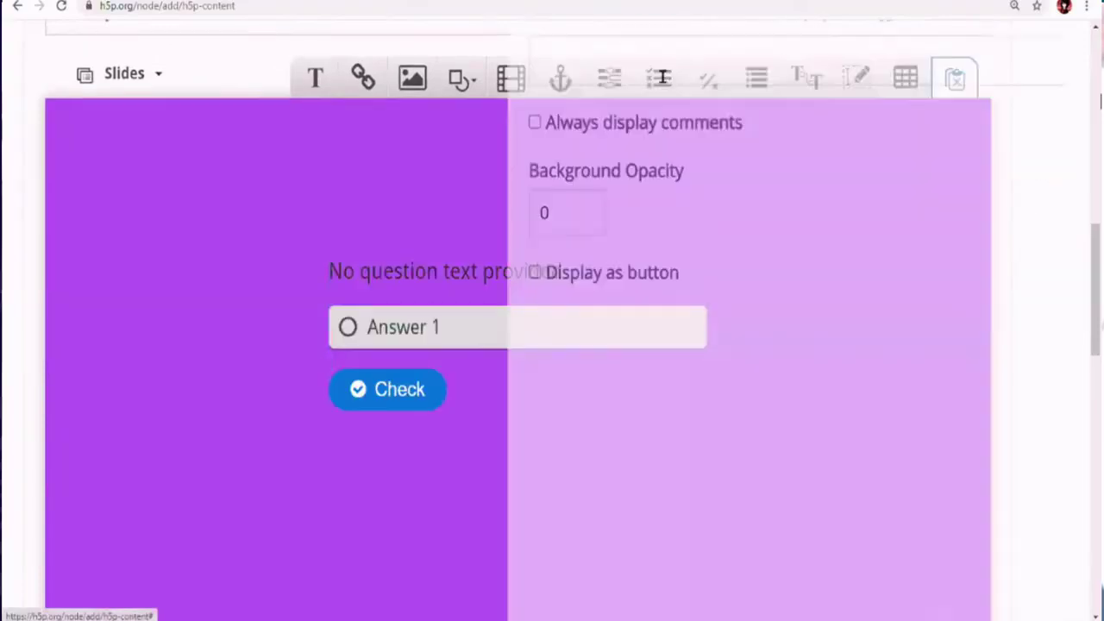
pyautogui.scroll(7, 455, 252)
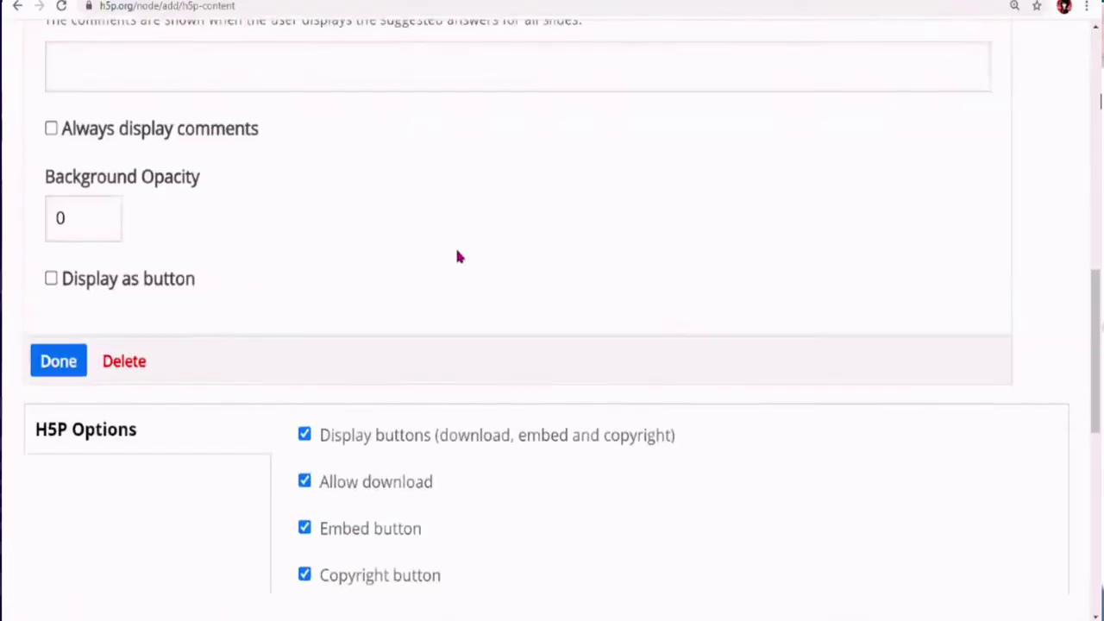
pyautogui.scroll(-2, 458, 252)
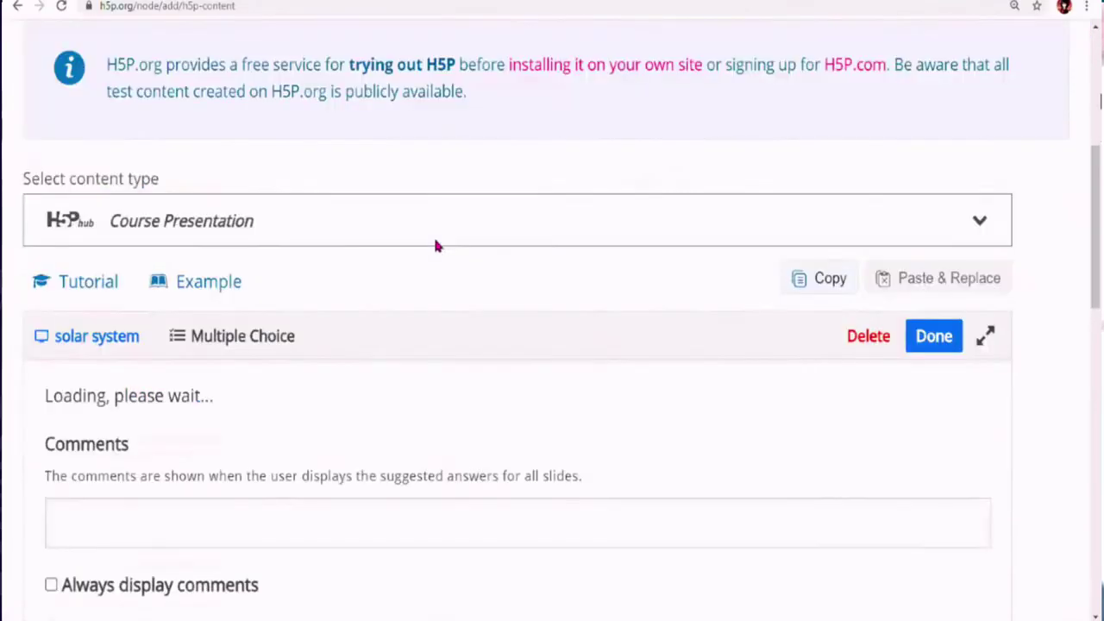
pyautogui.scroll(-1, 404, 268)
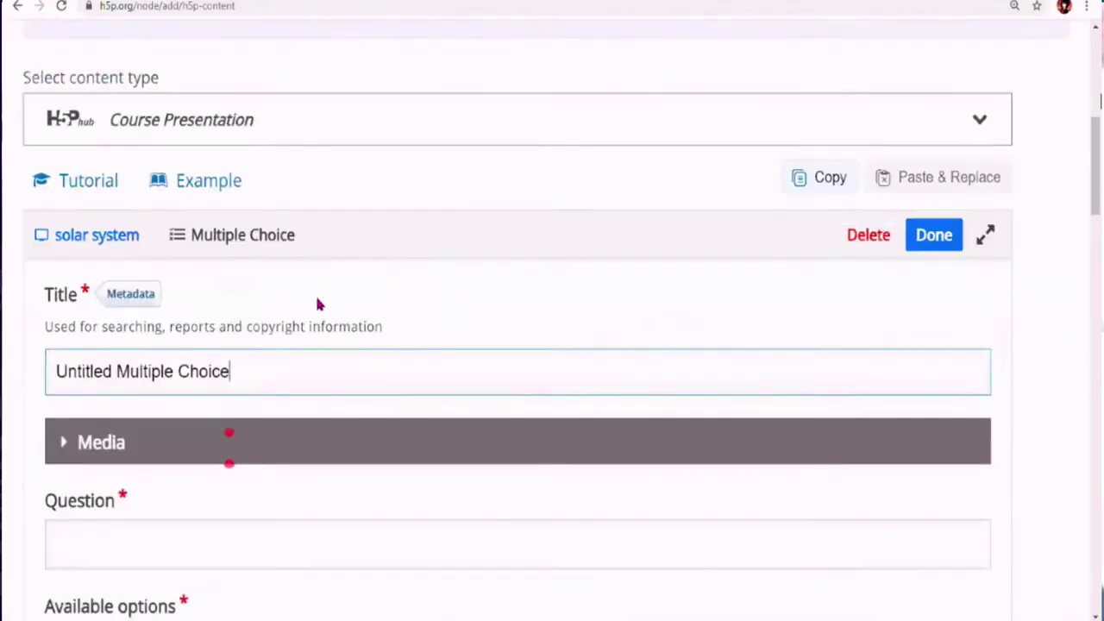
pyautogui.moveTo(115, 376); pyautogui.dragTo(57, 376)
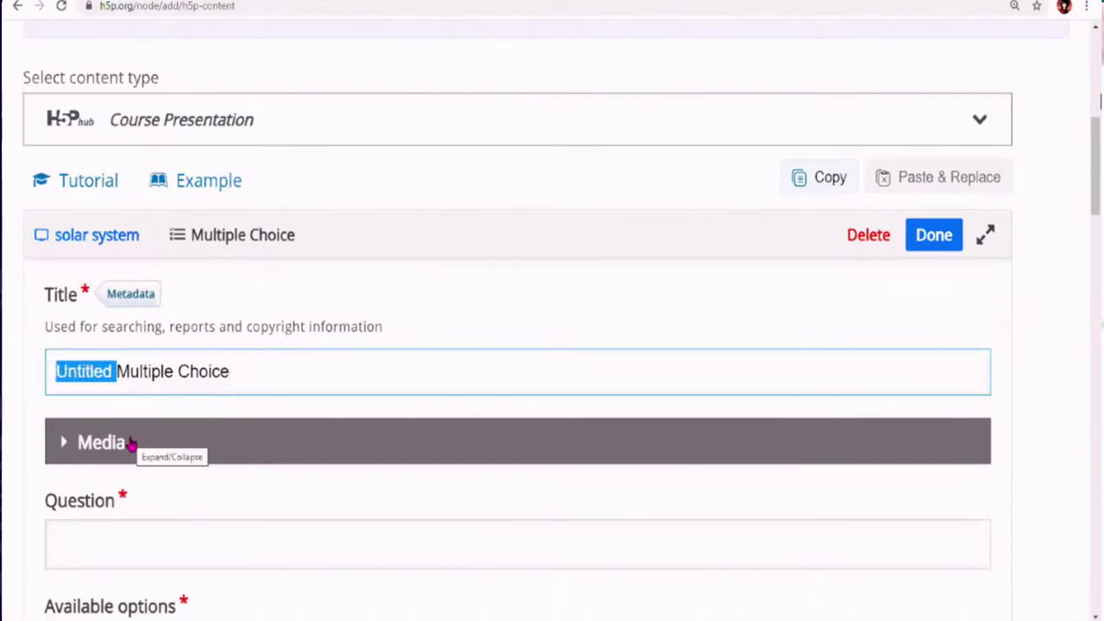
pyautogui.press('BackSpace')
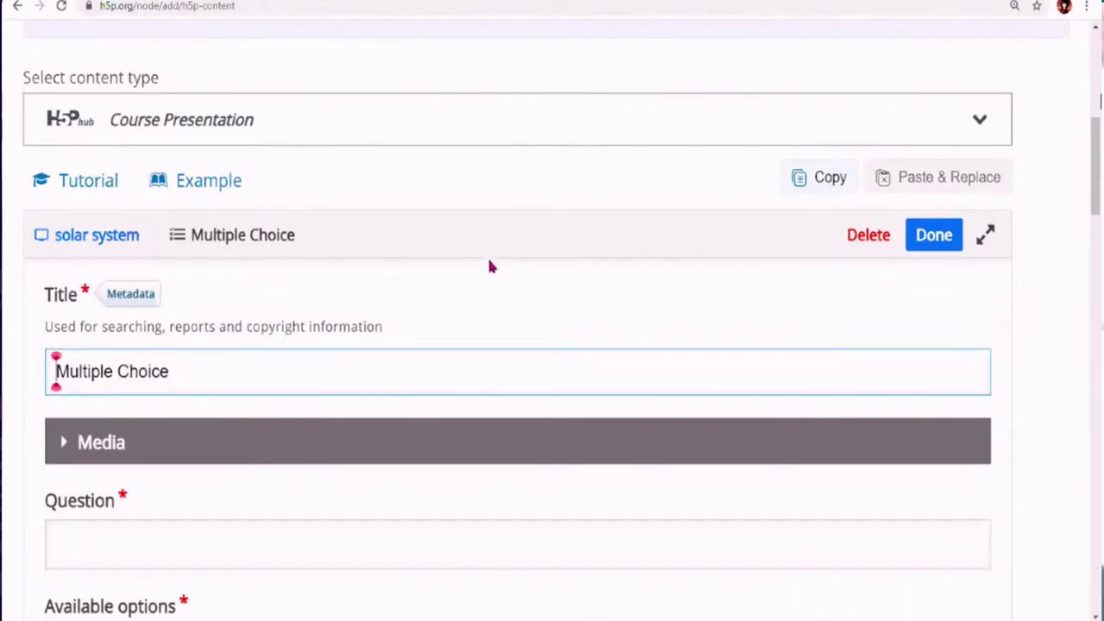
# Step: Switch to the Solar System Word document, find the multiple-choice section, and copy its heading "बहुविकल्पीय प्रश्न (Multiple Choice Que)"
pyautogui.scroll(-1, 491, 263)
pyautogui.scroll(-3, 509, 263)
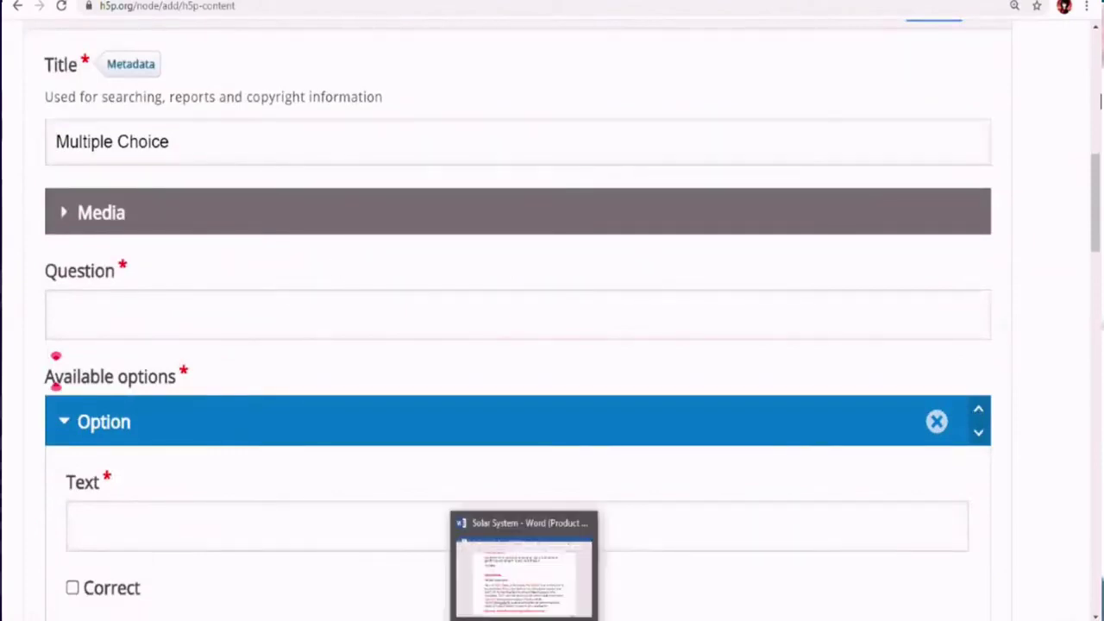
pyautogui.click(525, 615)
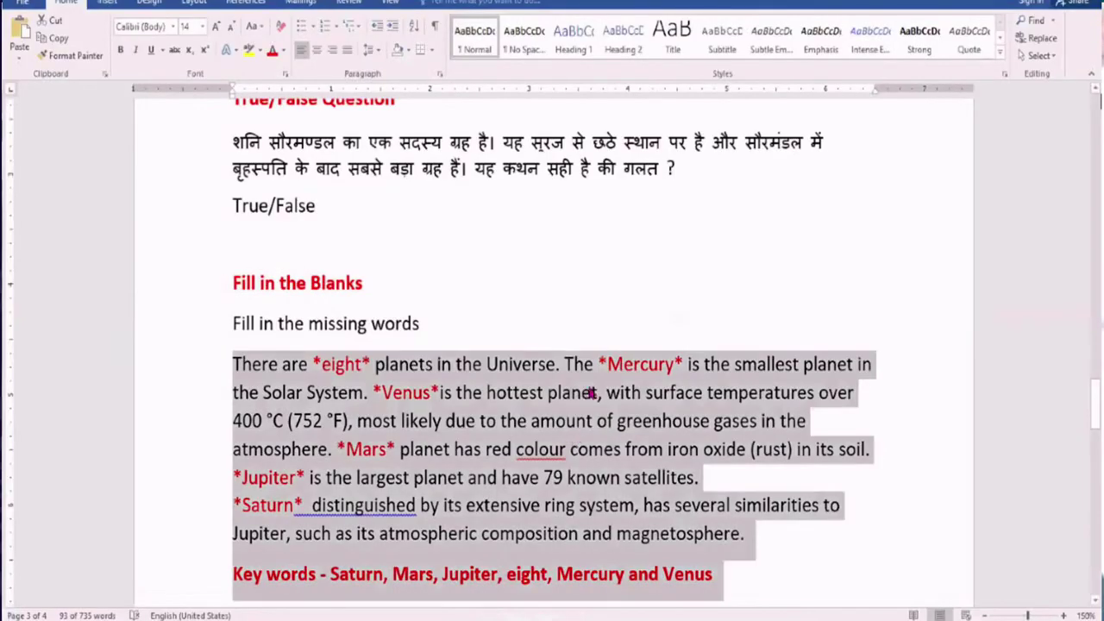
pyautogui.scroll(-6, 561, 372)
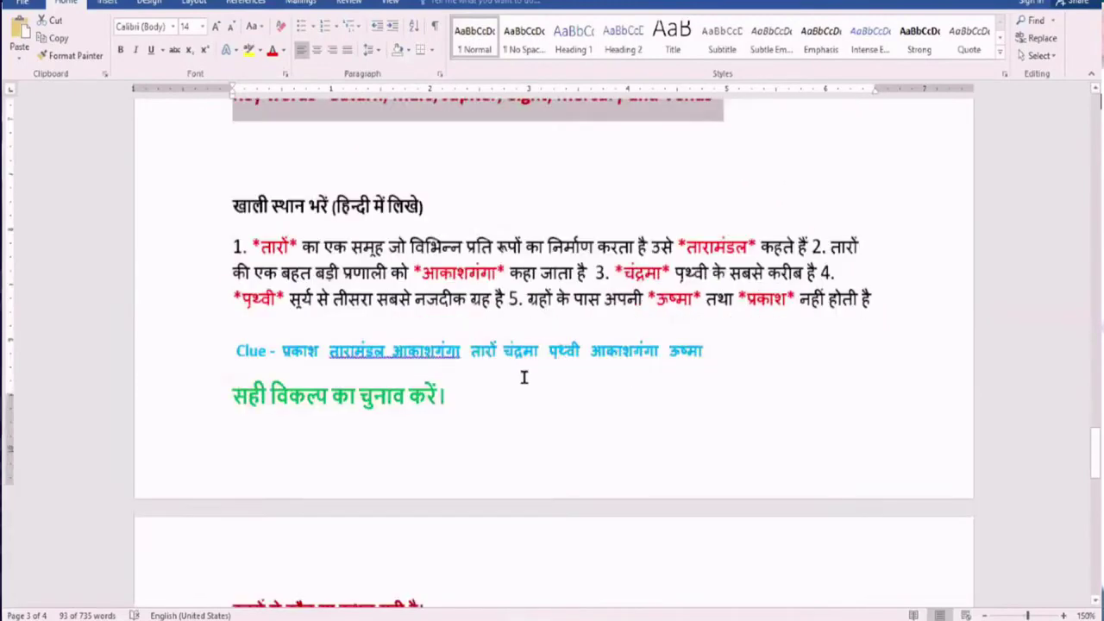
pyautogui.scroll(-4, 526, 376)
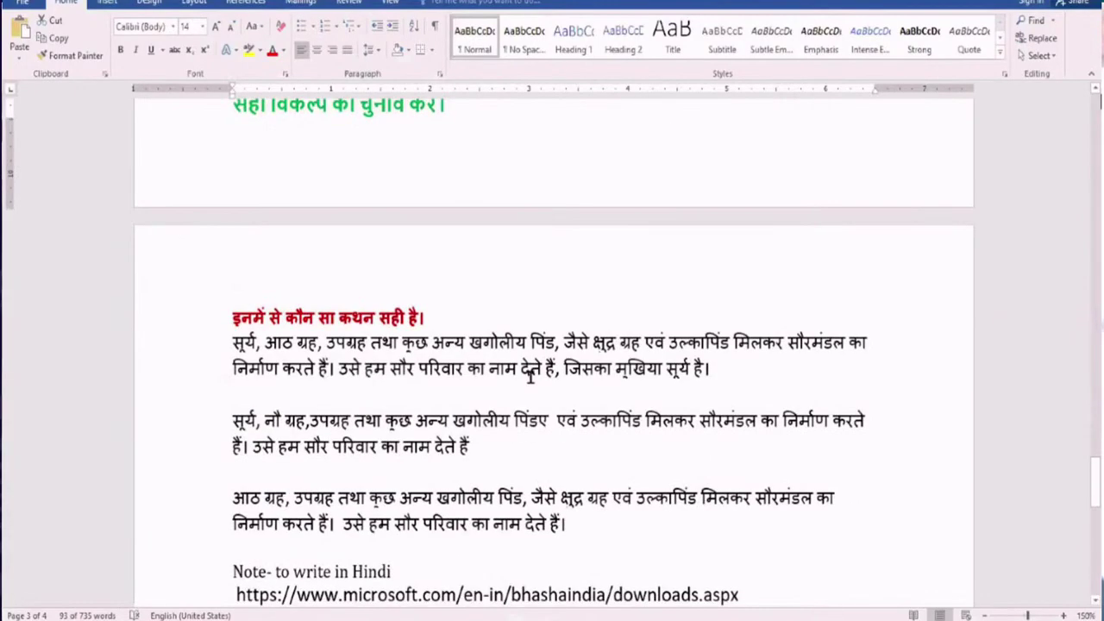
pyautogui.scroll(-3, 532, 373)
pyautogui.scroll(12, 536, 376)
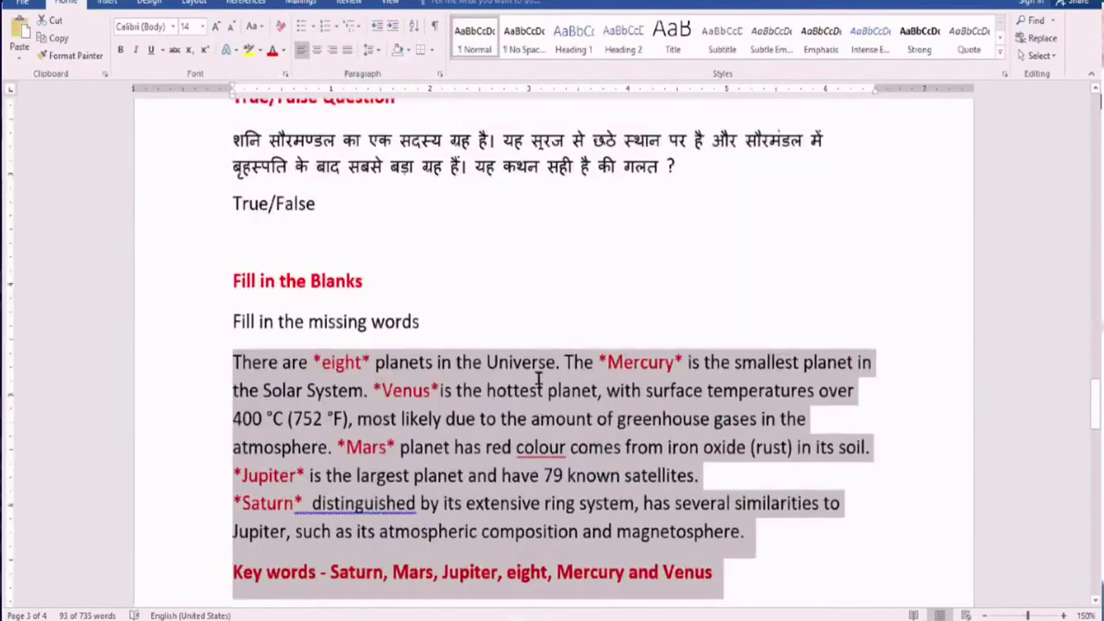
pyautogui.scroll(5, 537, 376)
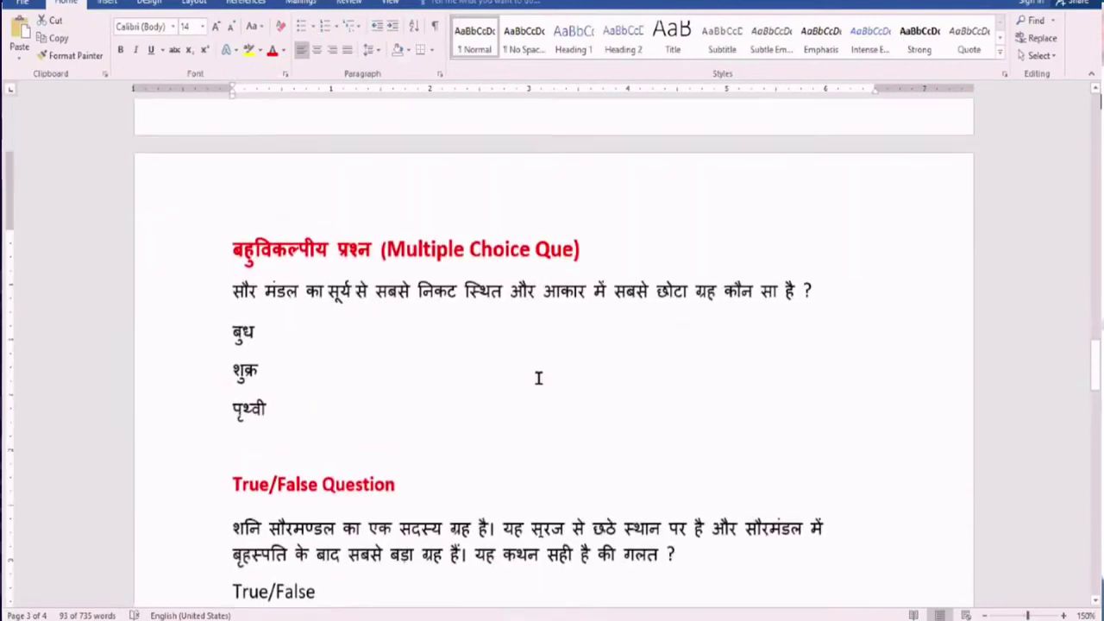
pyautogui.scroll(4, 538, 378)
pyautogui.scroll(-4, 538, 377)
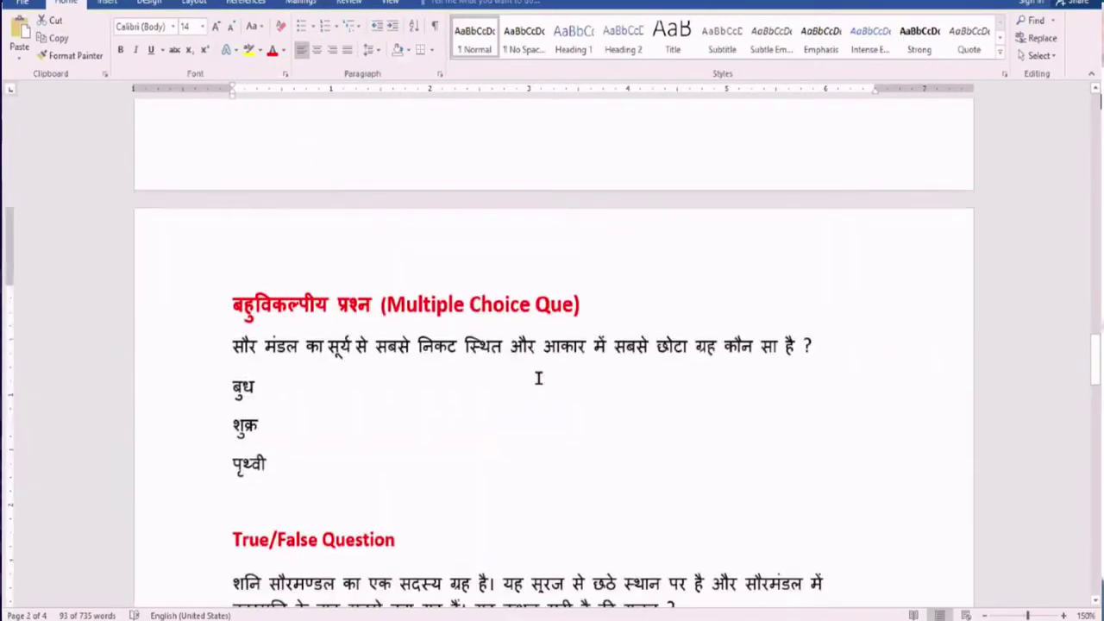
pyautogui.scroll(-1, 538, 378)
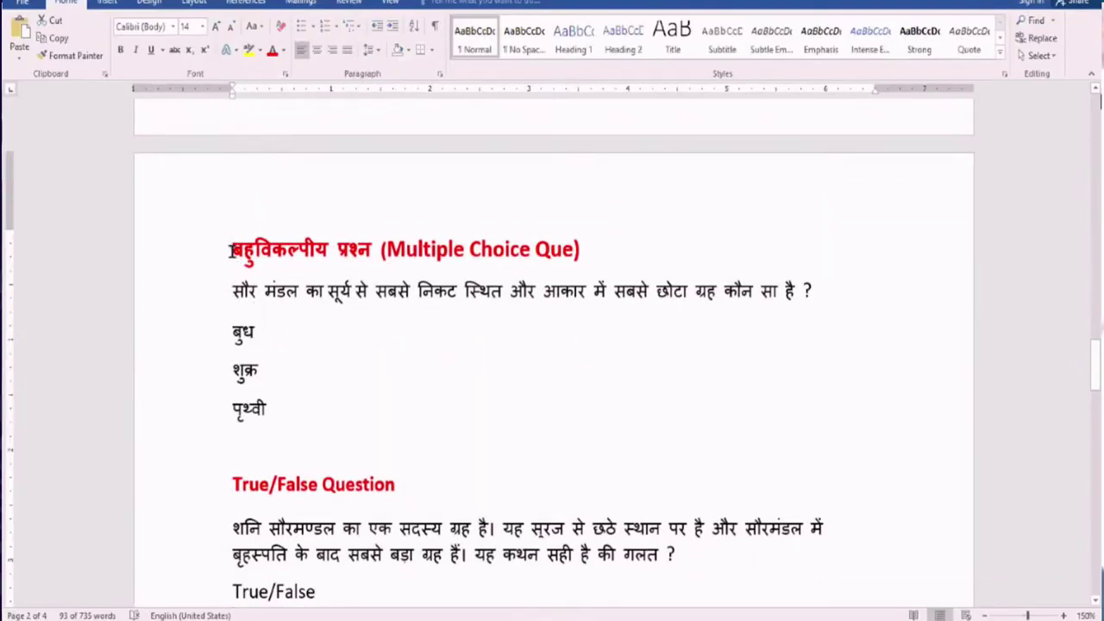
pyautogui.moveTo(229, 250); pyautogui.dragTo(596, 250)
pyautogui.hotkey('ctrl', 'c')
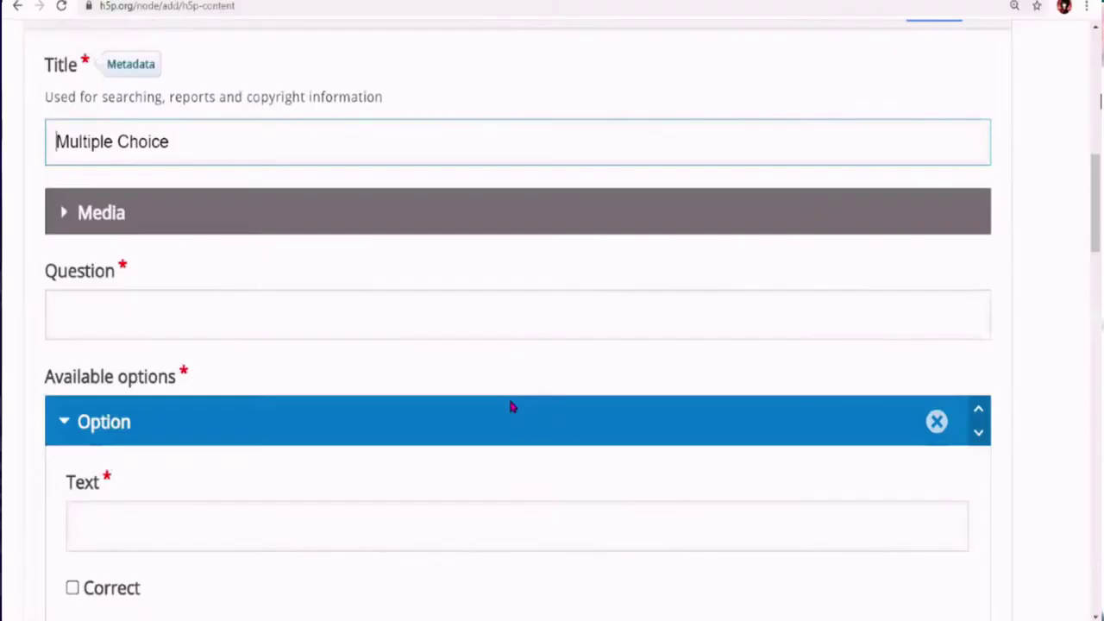
# Step: Return to the H5P editor and replace the Multiple Choice element's title with the copied heading
pyautogui.scroll(2, 487, 347)
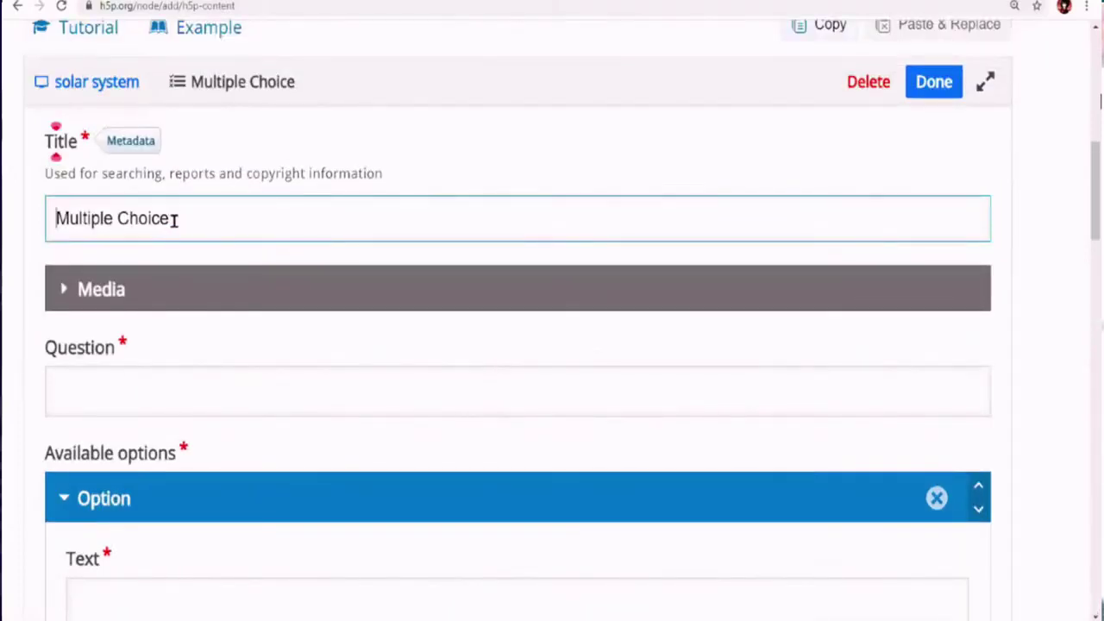
pyautogui.moveTo(183, 220); pyautogui.dragTo(71, 217)
pyautogui.hotkey('ctrl', 'v')
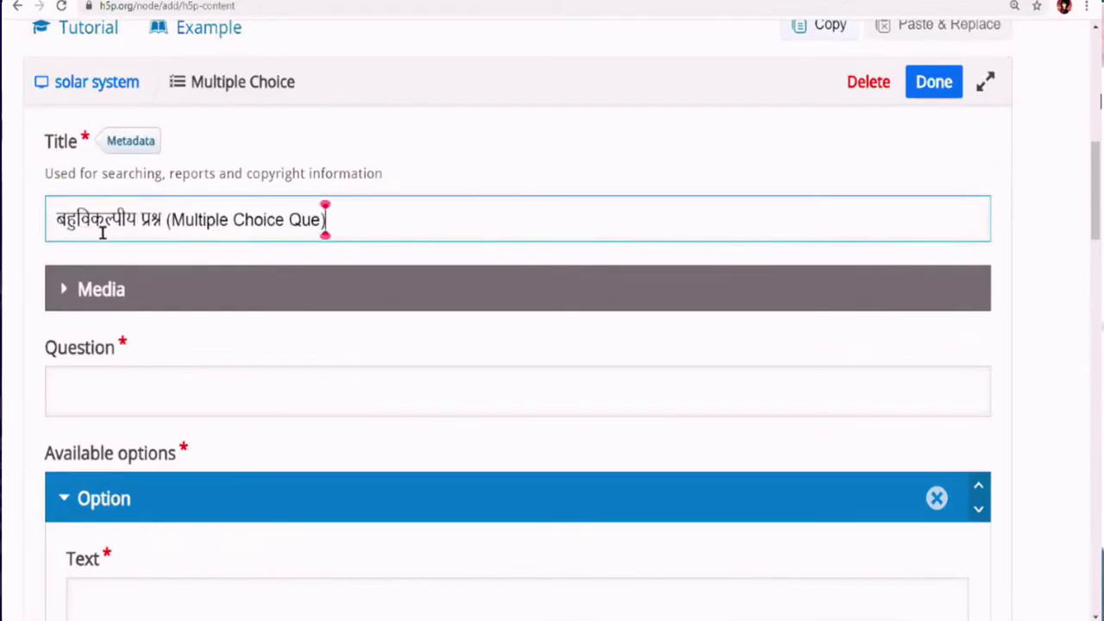
# Step: Open the empty question text for editing and copy "सौर मंडल का सूर्य से सबसे निकट स्थित और आकार में सबसे छोटा ग्रह कौन सा है ?" from the Word document
pyautogui.click(208, 394)
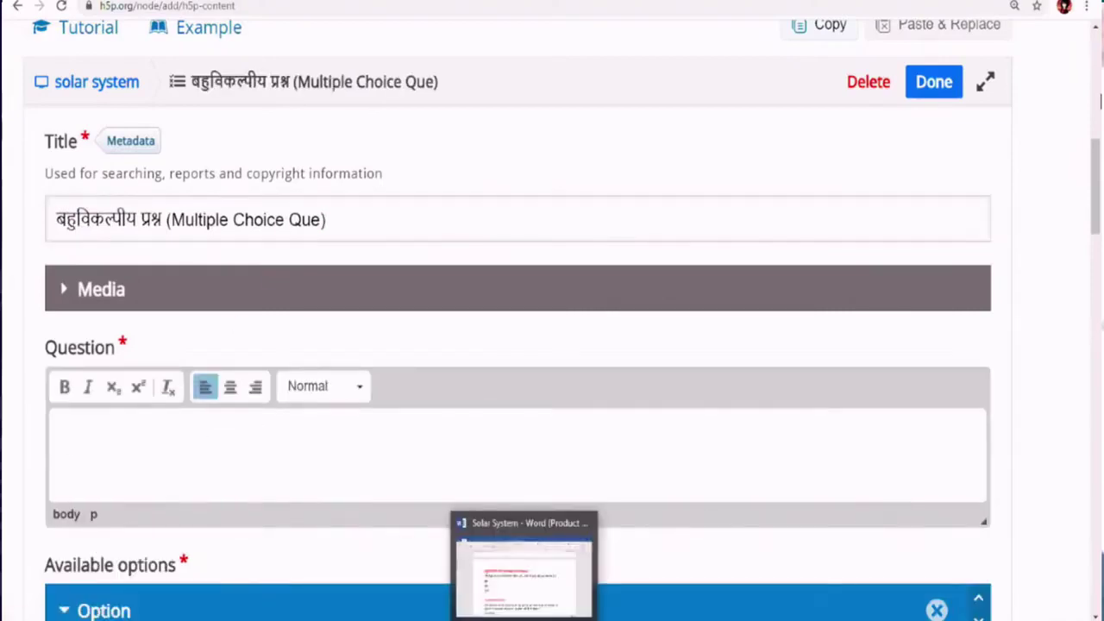
pyautogui.click(526, 565)
pyautogui.click(303, 363)
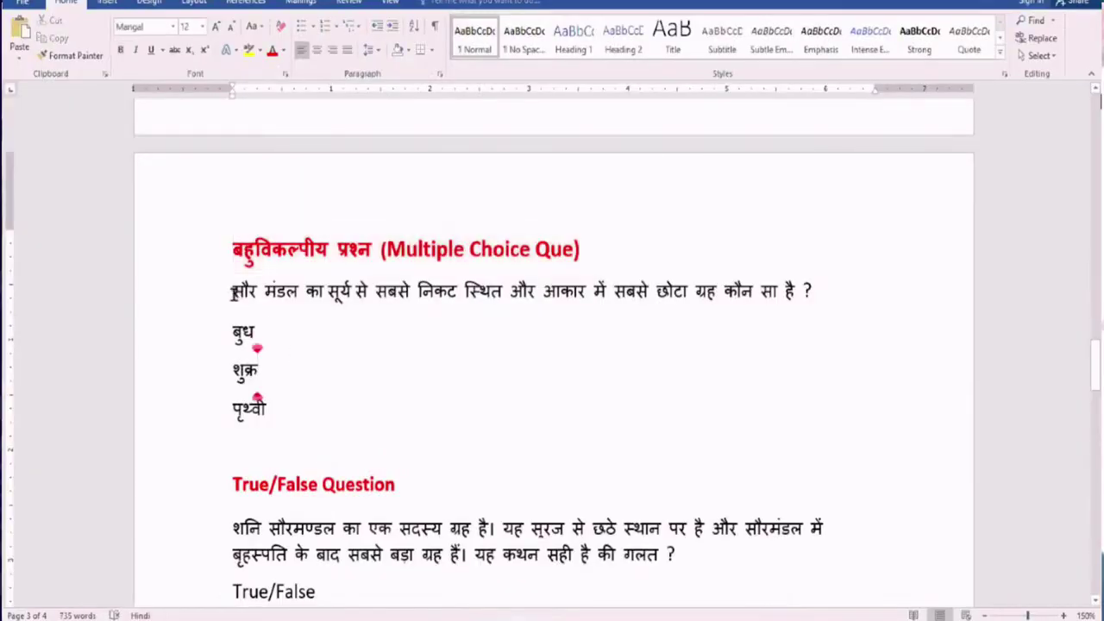
pyautogui.moveTo(235, 293); pyautogui.dragTo(712, 270)
pyautogui.moveTo(800, 275); pyautogui.dragTo(820, 288)
pyautogui.hotkey('ctrl', 'c')
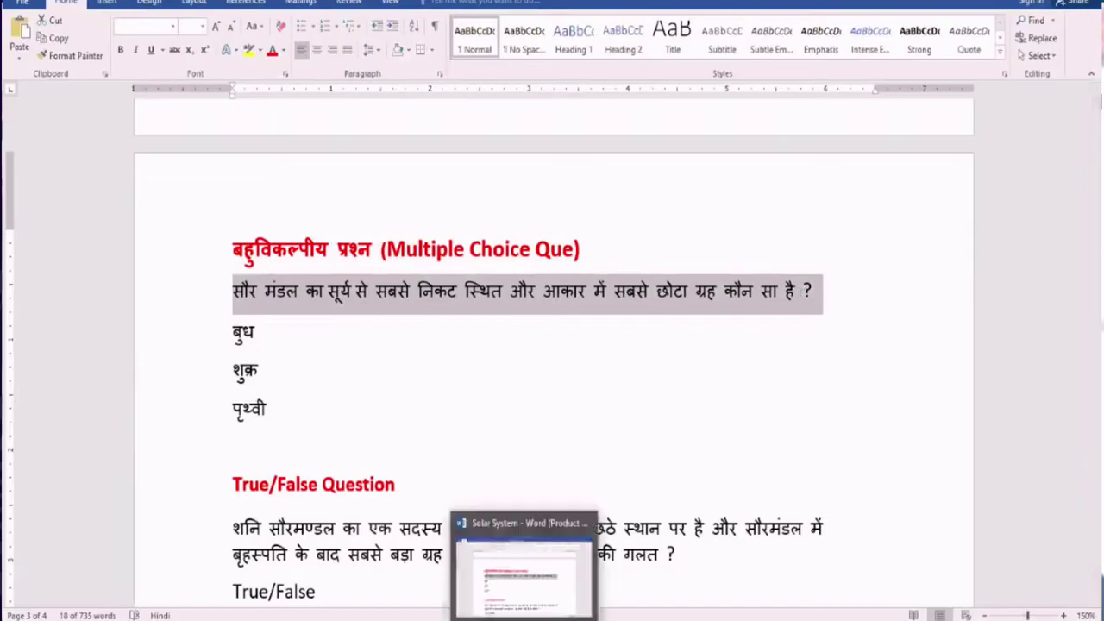
# Step: Return to the H5P editor and paste the copied question into the Multiple Choice element's question text
pyautogui.click(518, 618)
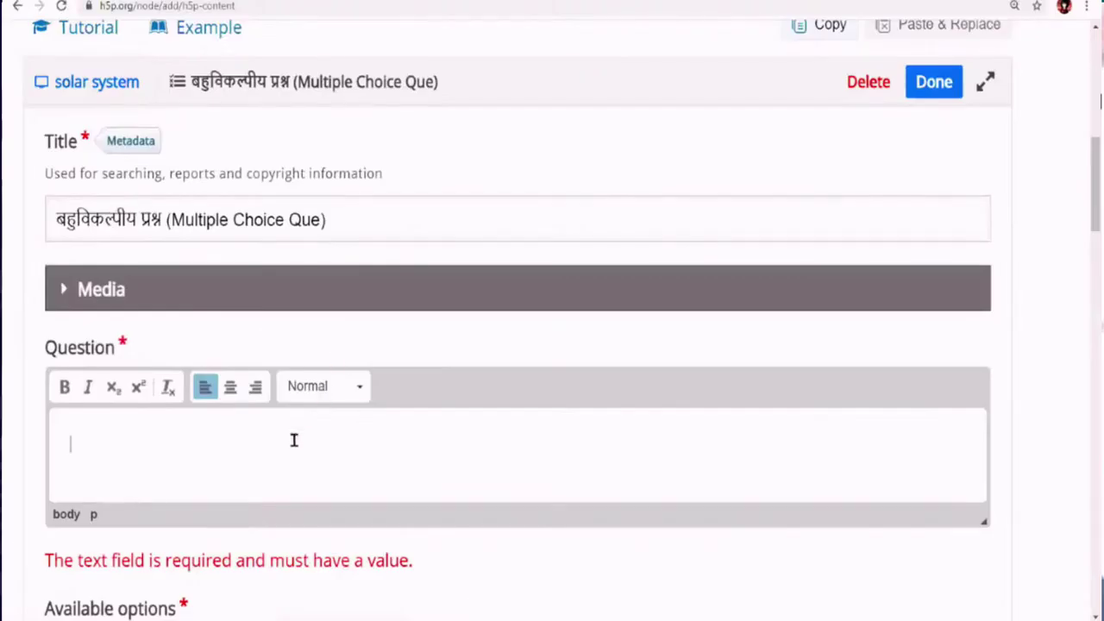
pyautogui.hotkey('ctrl', 'v')
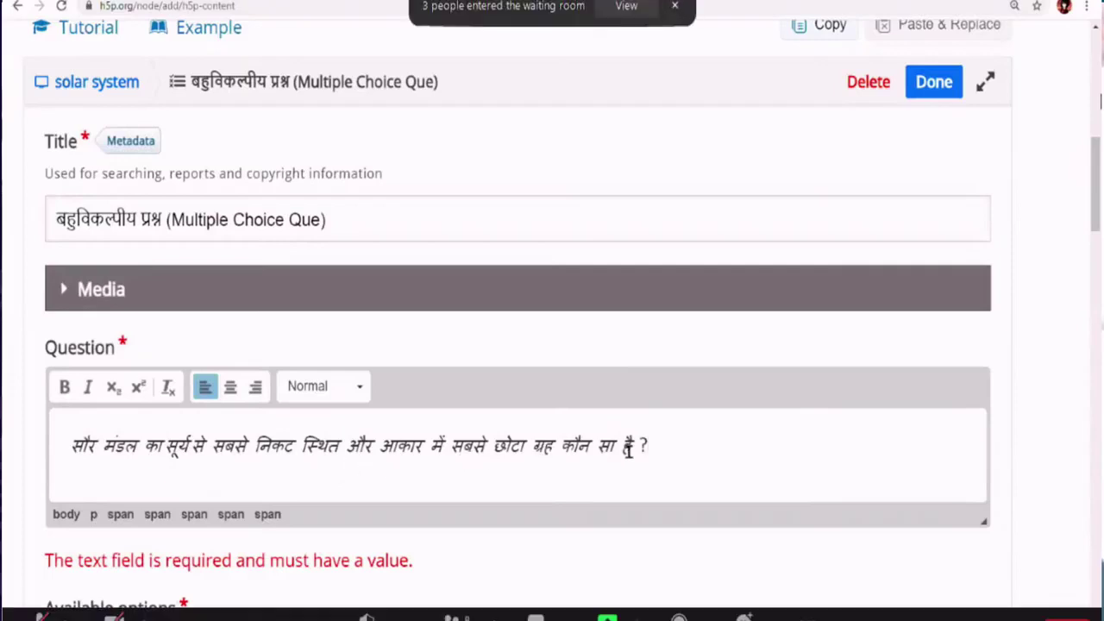
pyautogui.scroll(-1, 551, 424)
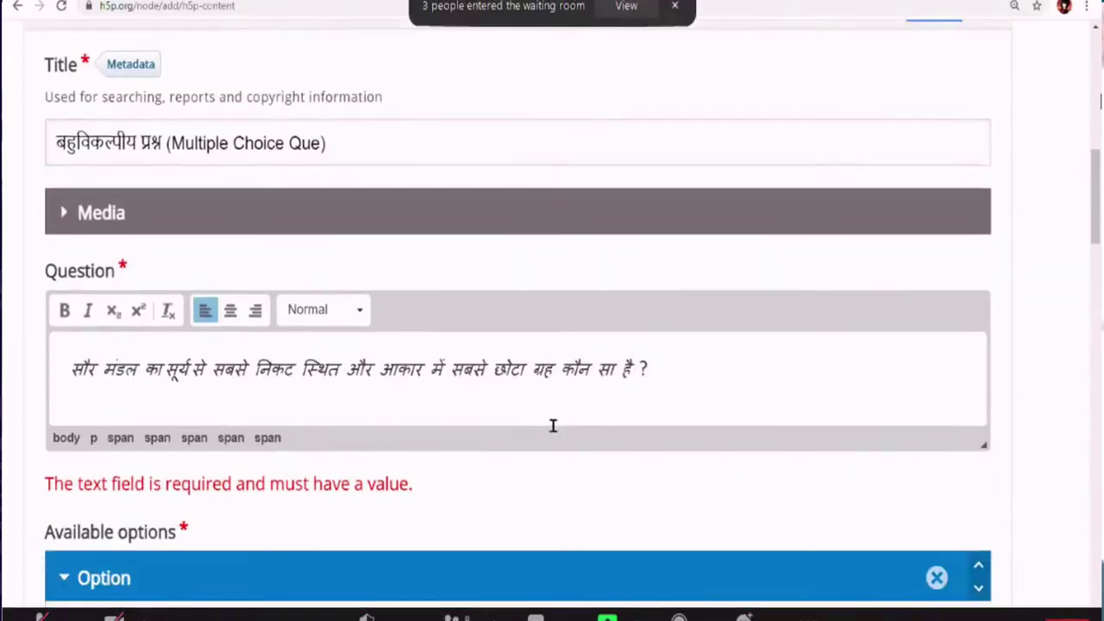
# Step: Format the whole question text as bold with the Heading 2 paragraph format
pyautogui.moveTo(76, 372); pyautogui.dragTo(667, 367)
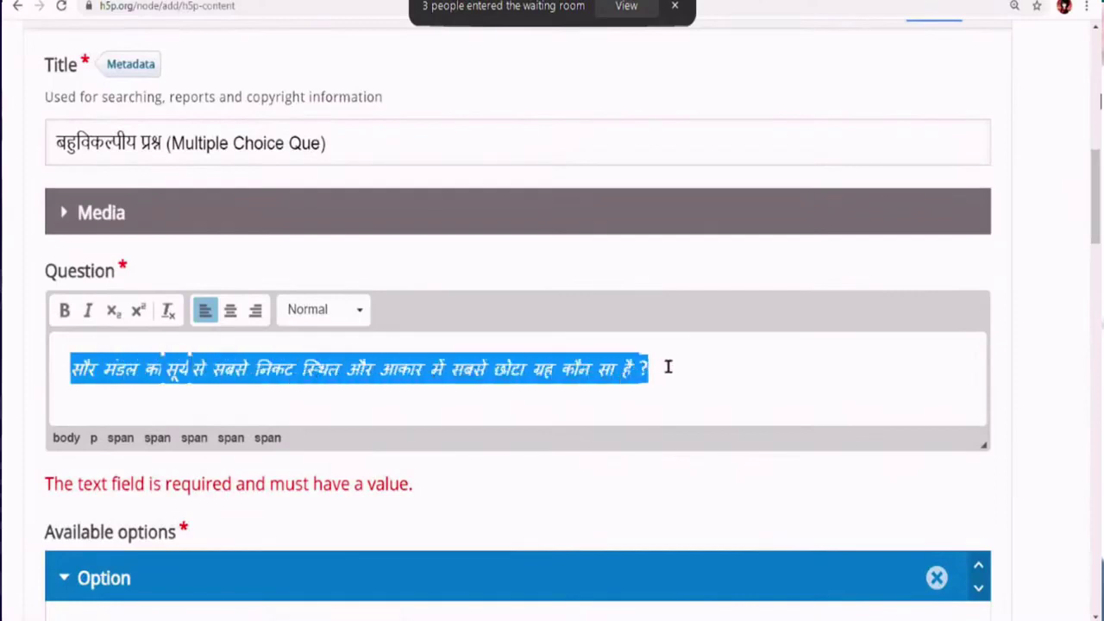
pyautogui.click(65, 312)
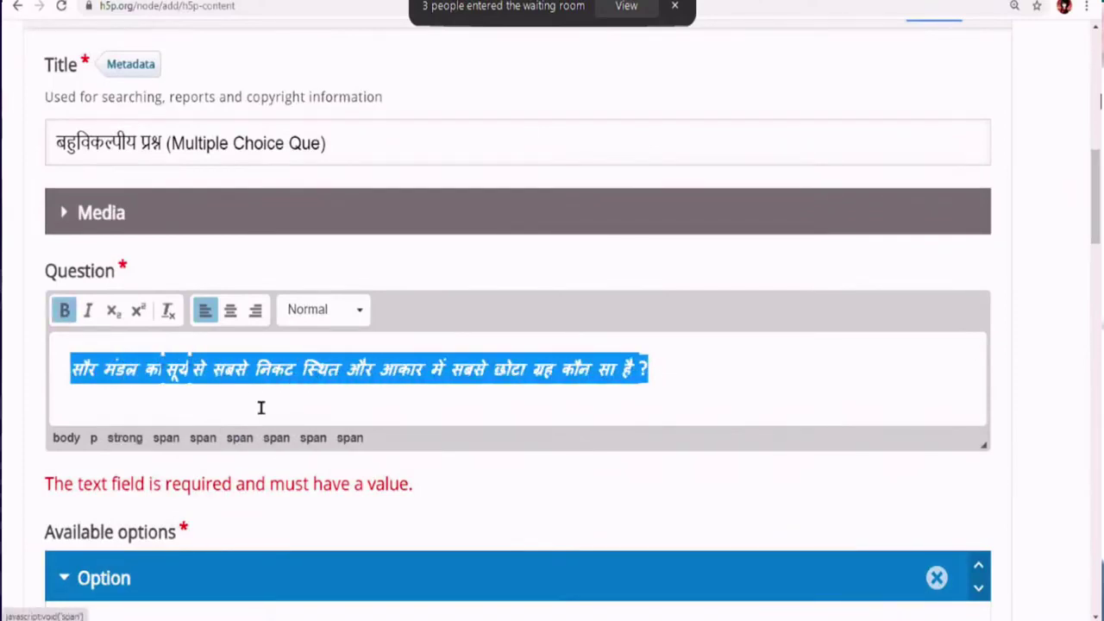
pyautogui.click(362, 312)
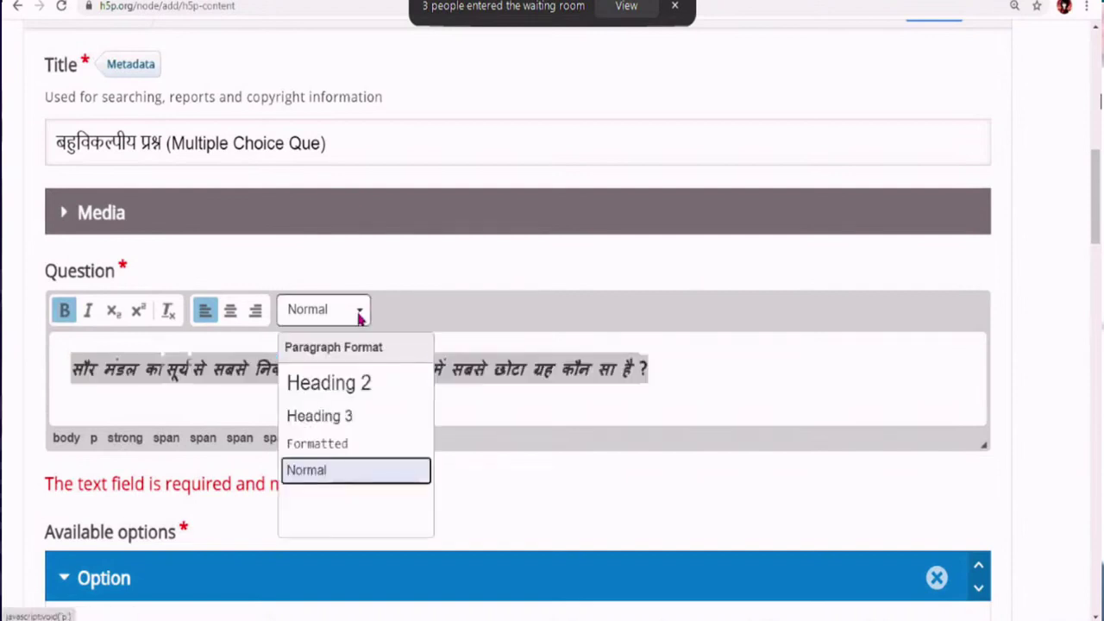
pyautogui.click(338, 416)
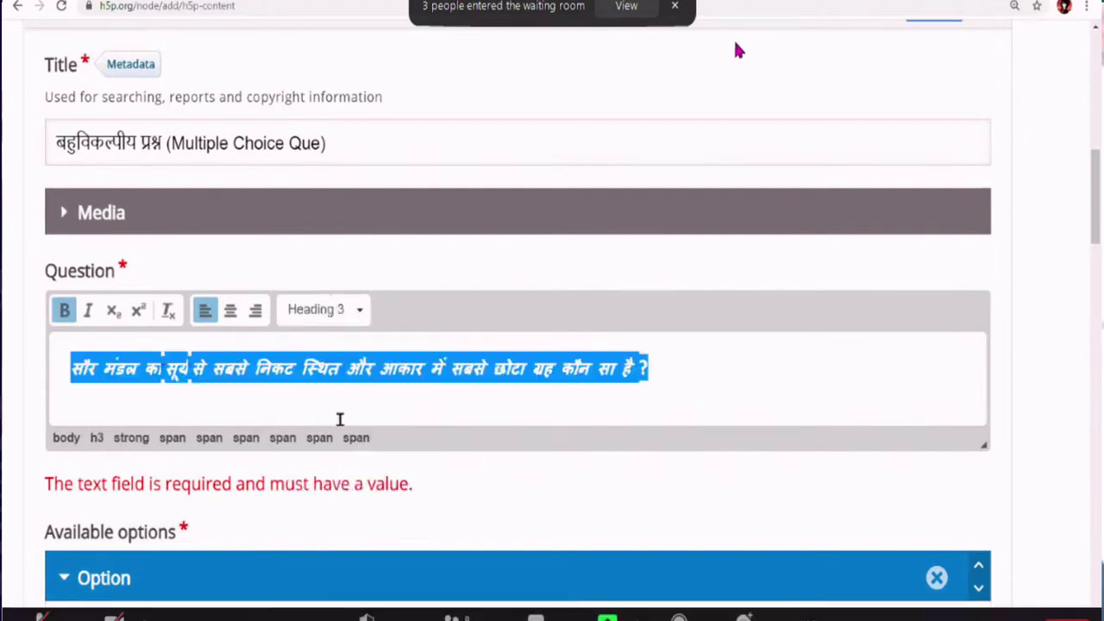
pyautogui.click(362, 310)
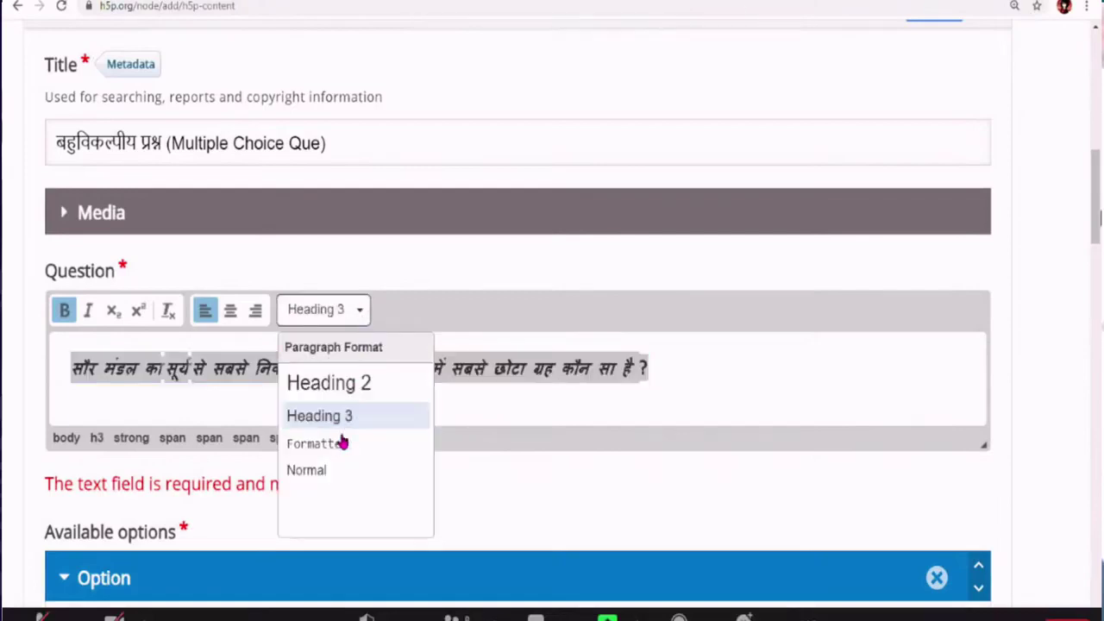
pyautogui.click(380, 382)
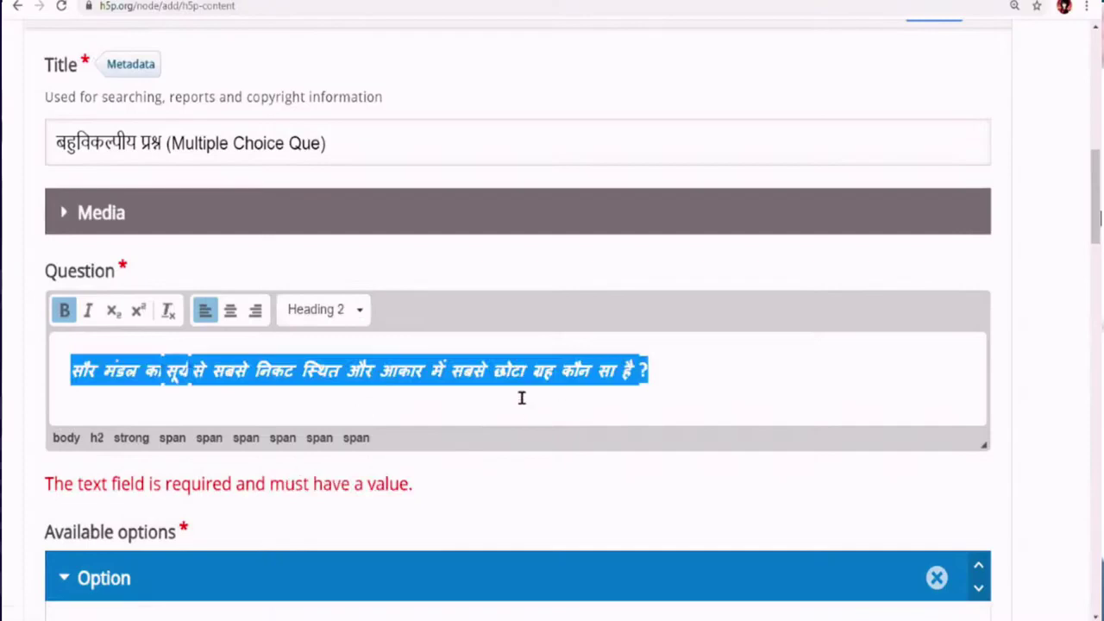
# Step: Open the first option's empty text for editing and copy "बुध" from the Word document
pyautogui.scroll(-2, 465, 379)
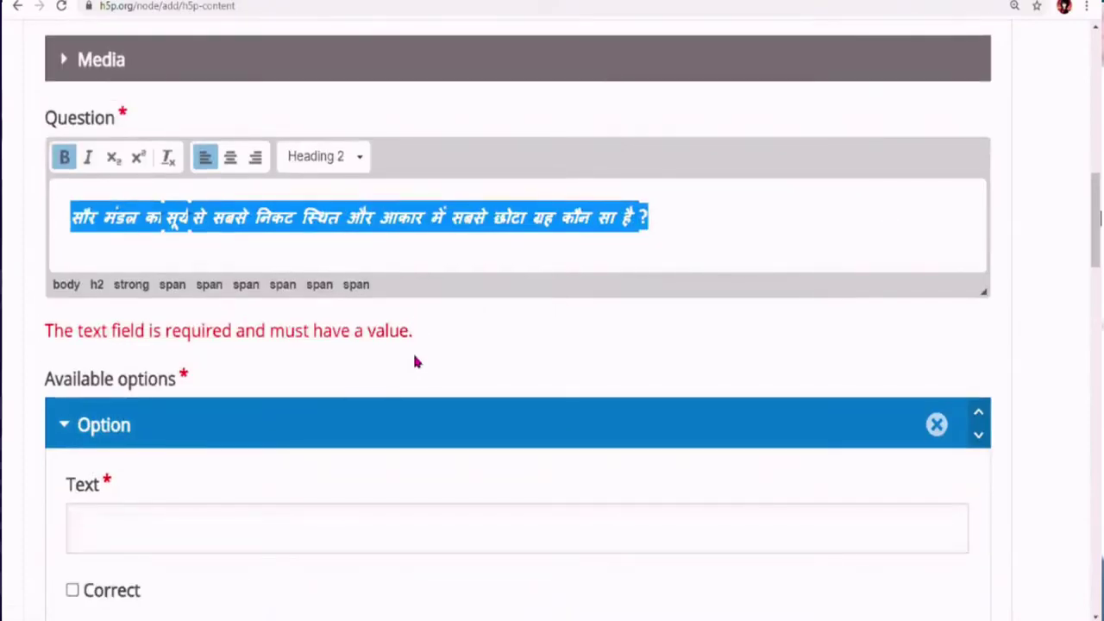
pyautogui.scroll(-2, 416, 362)
pyautogui.scroll(2, 360, 229)
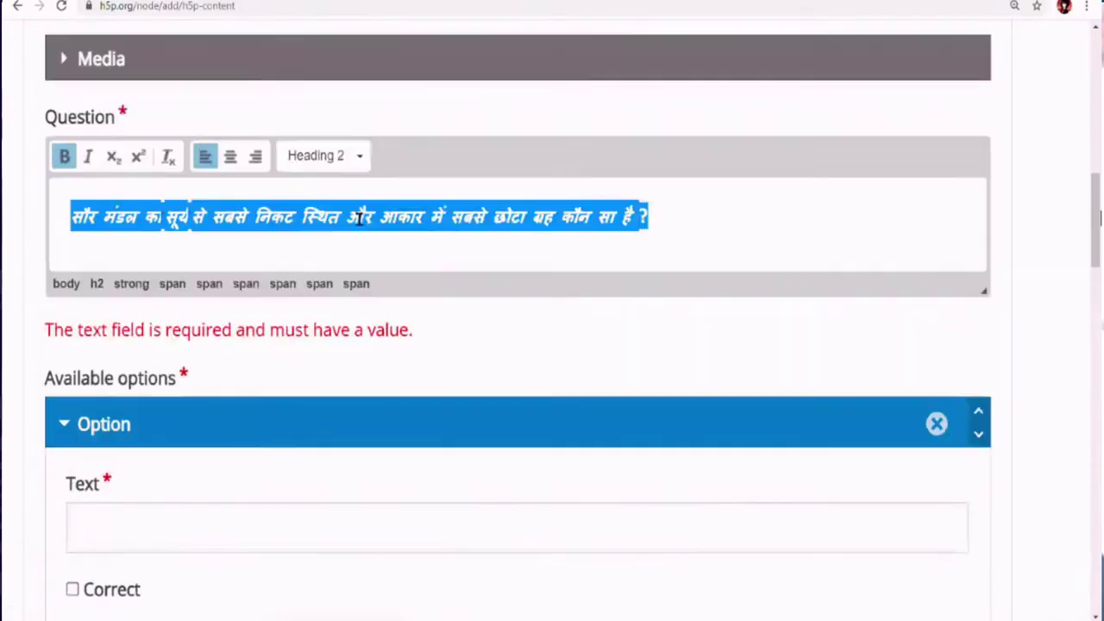
pyautogui.scroll(-1, 316, 352)
pyautogui.scroll(2, 352, 320)
pyautogui.scroll(1, 352, 319)
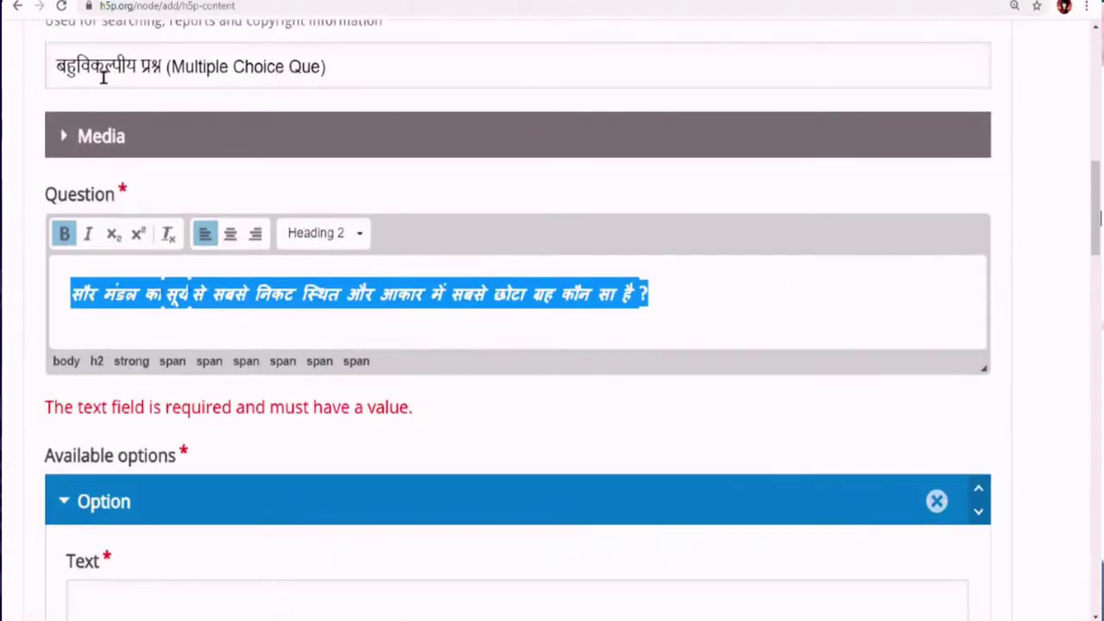
pyautogui.scroll(-3, 327, 359)
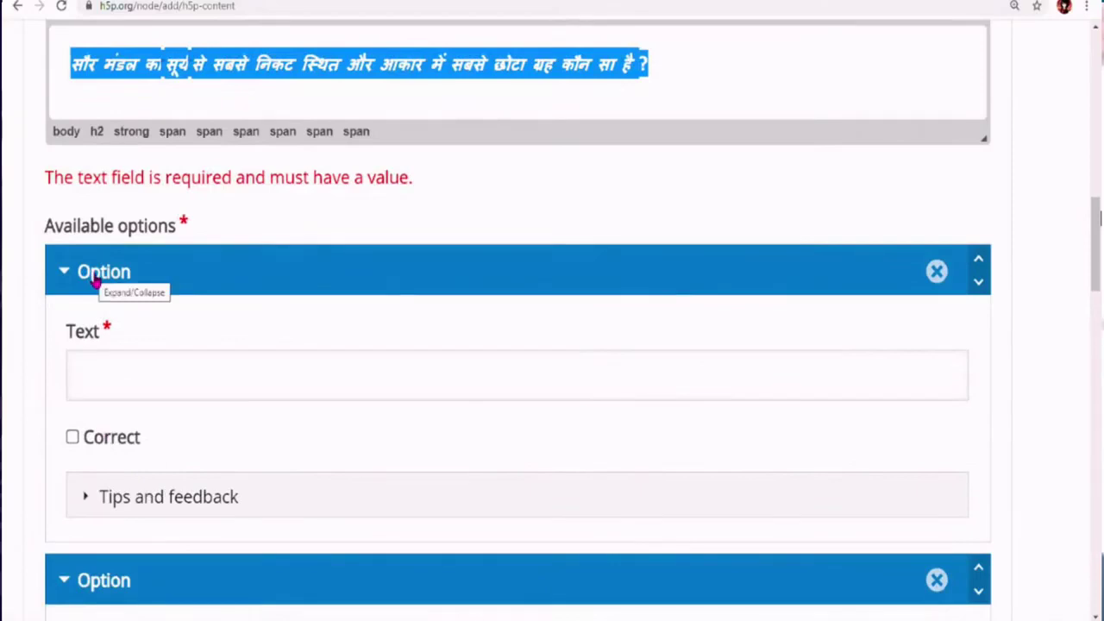
pyautogui.click(229, 374)
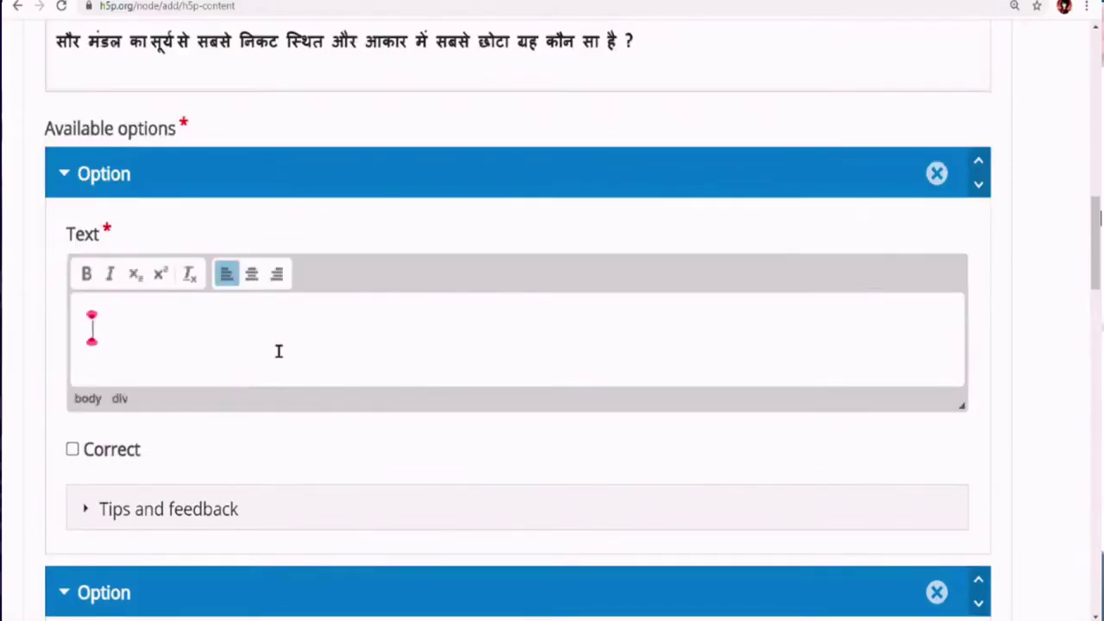
pyautogui.hotkey('alt', 'Tab')
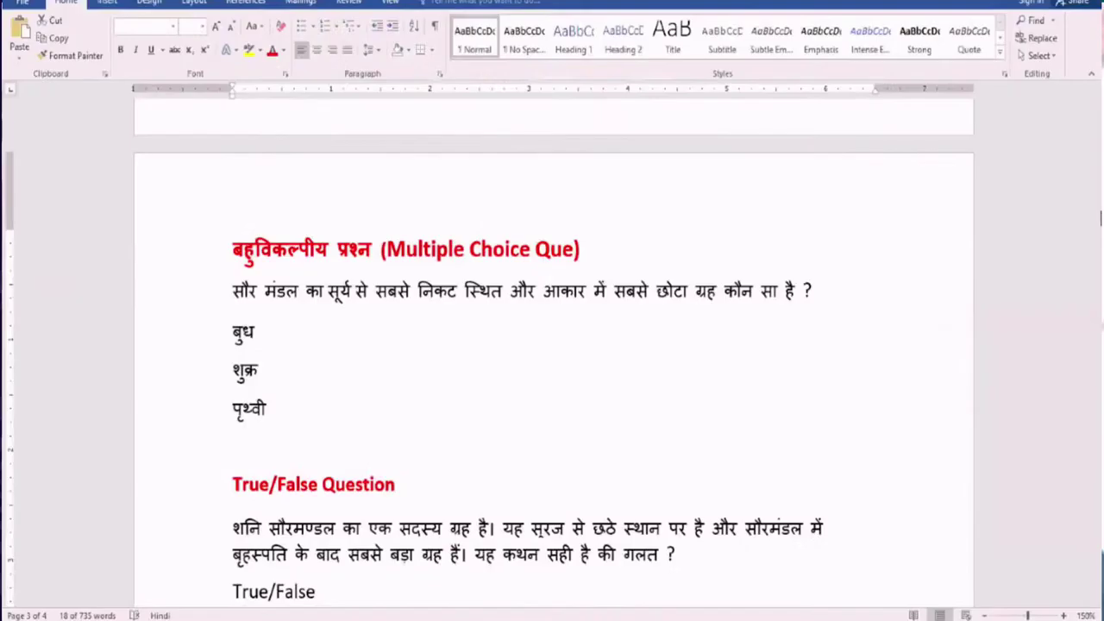
pyautogui.click(238, 332)
pyautogui.moveTo(238, 332); pyautogui.dragTo(262, 343)
pyautogui.hotkey('ctrl', 'c')
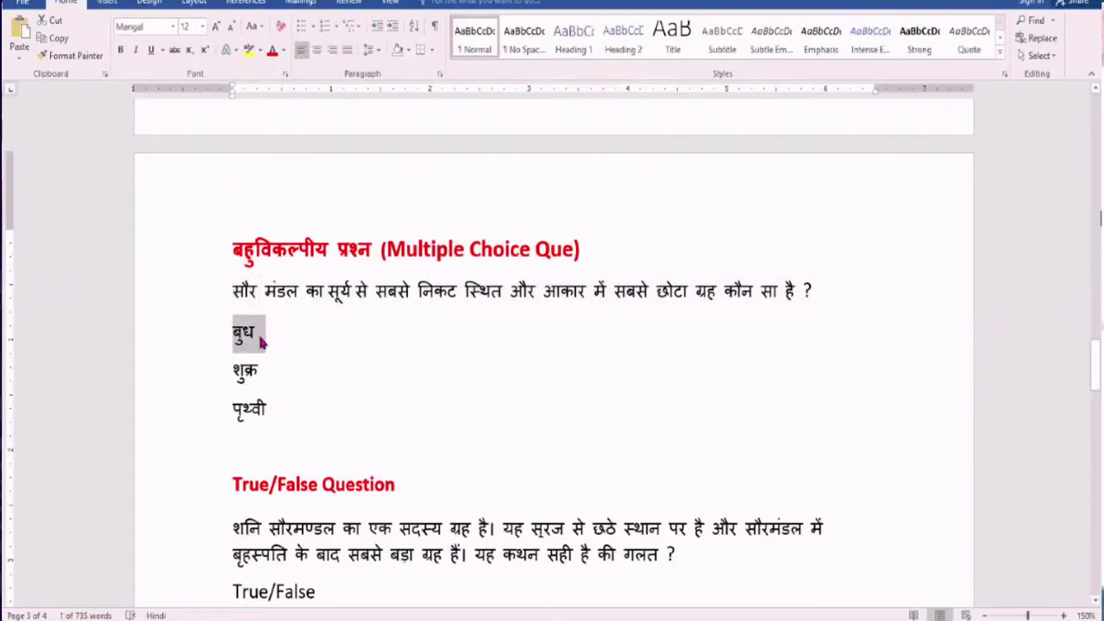
# Step: Return to the H5P editor, paste "बुध" as the first option's text and mark that option as correct
pyautogui.hotkey('alt', 'Tab')
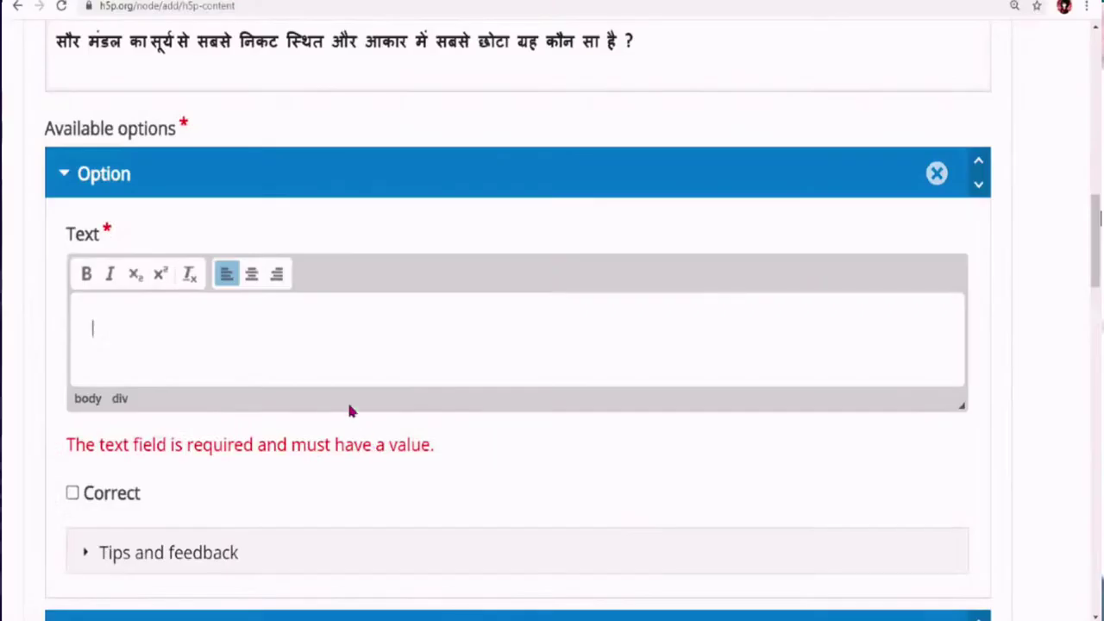
pyautogui.hotkey('ctrl', 'v')
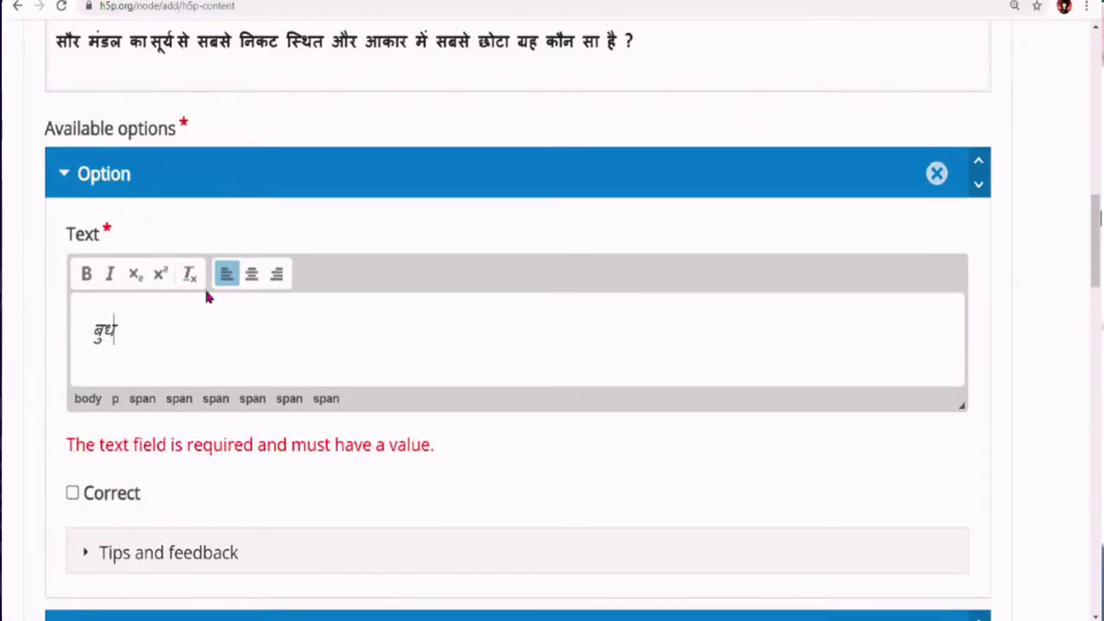
pyautogui.scroll(-1, 208, 406)
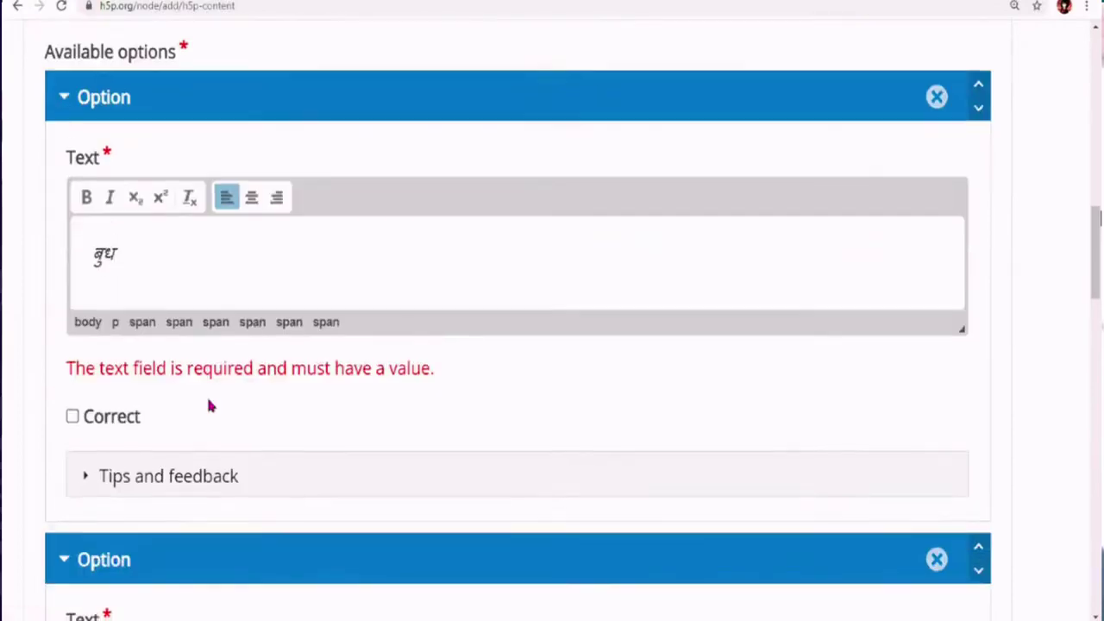
pyautogui.click(72, 417)
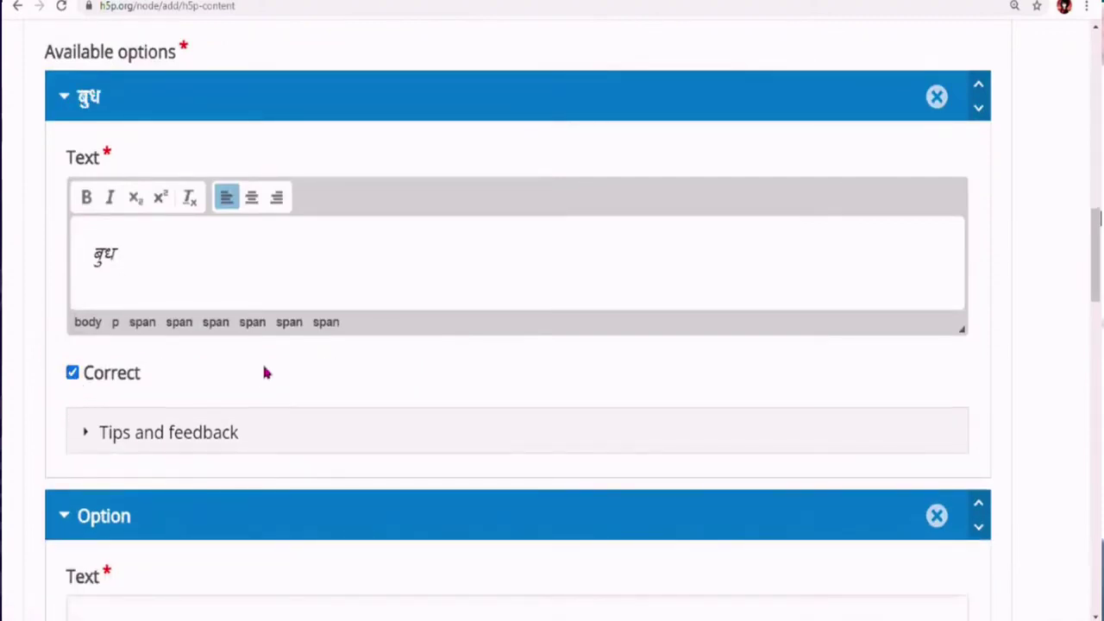
# Step: Locate the empty second option, then switch to the Word document and copy "शुक्र"
pyautogui.scroll(-1, 265, 372)
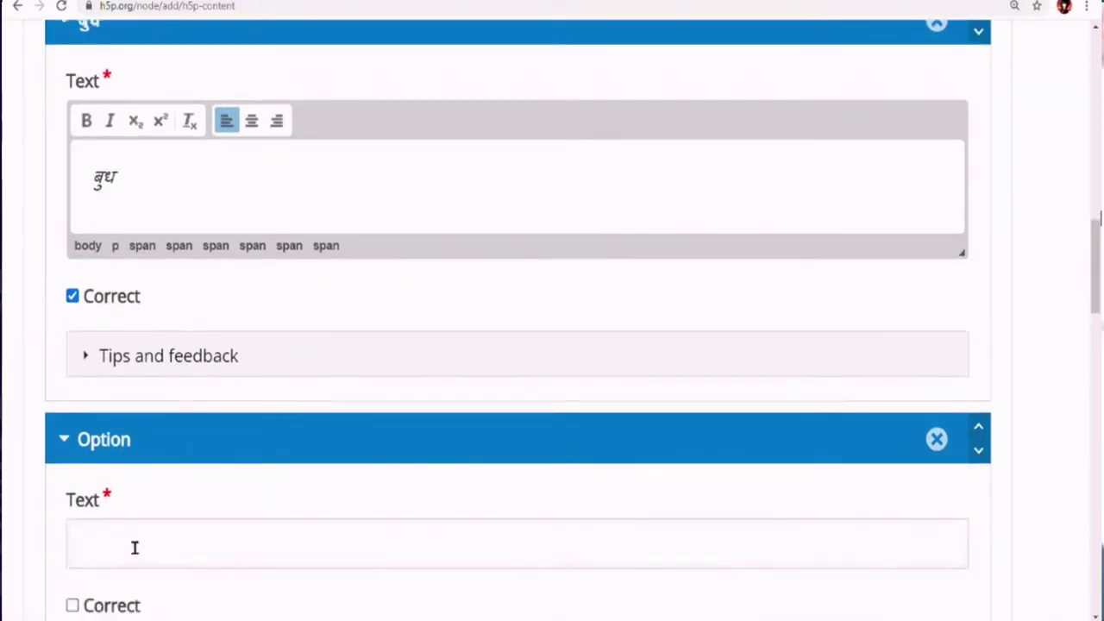
pyautogui.scroll(-1, 406, 374)
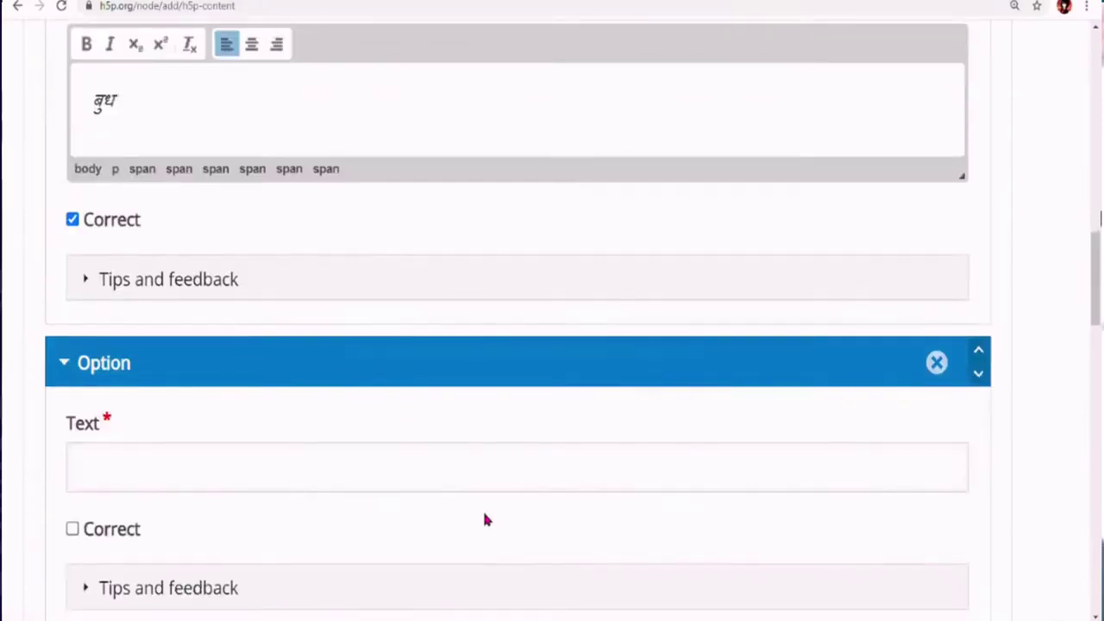
pyautogui.hotkey('alt', 'Tab')
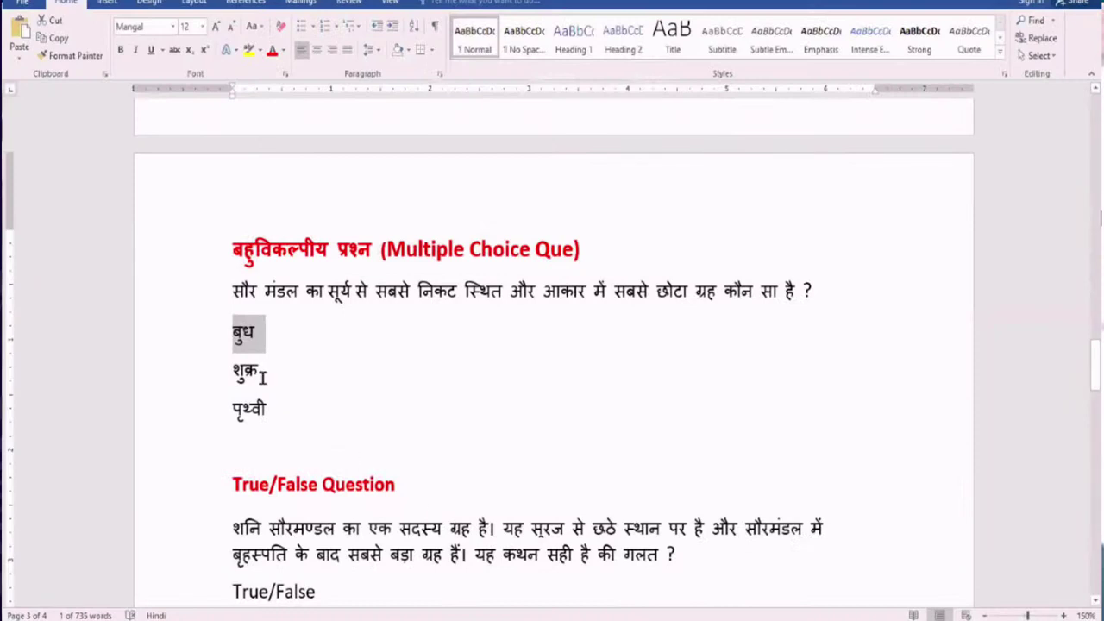
pyautogui.moveTo(231, 378); pyautogui.dragTo(252, 378)
pyautogui.hotkey('ctrl', 'c')
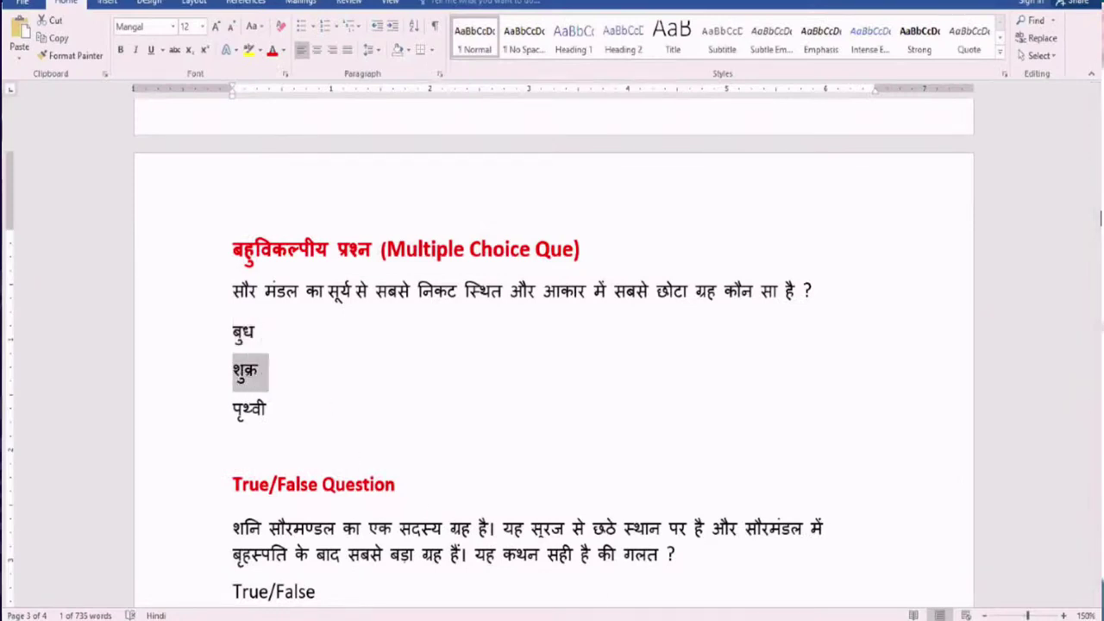
# Step: Return to the H5P editor and paste "शुक्र" as the second option's text
pyautogui.hotkey('alt', 'Tab')
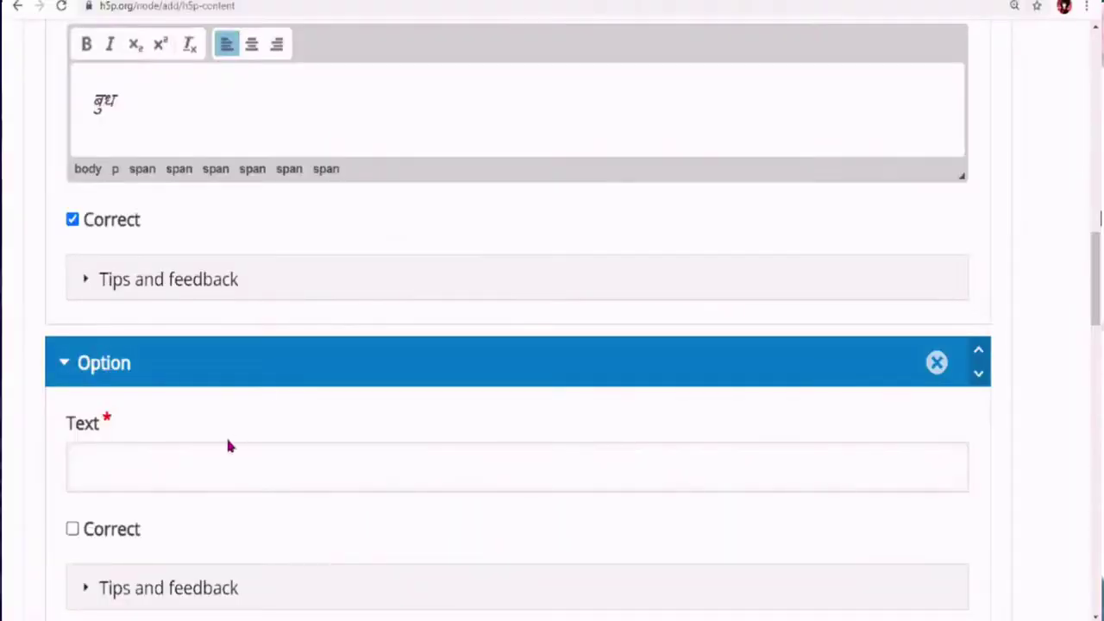
pyautogui.click(216, 470)
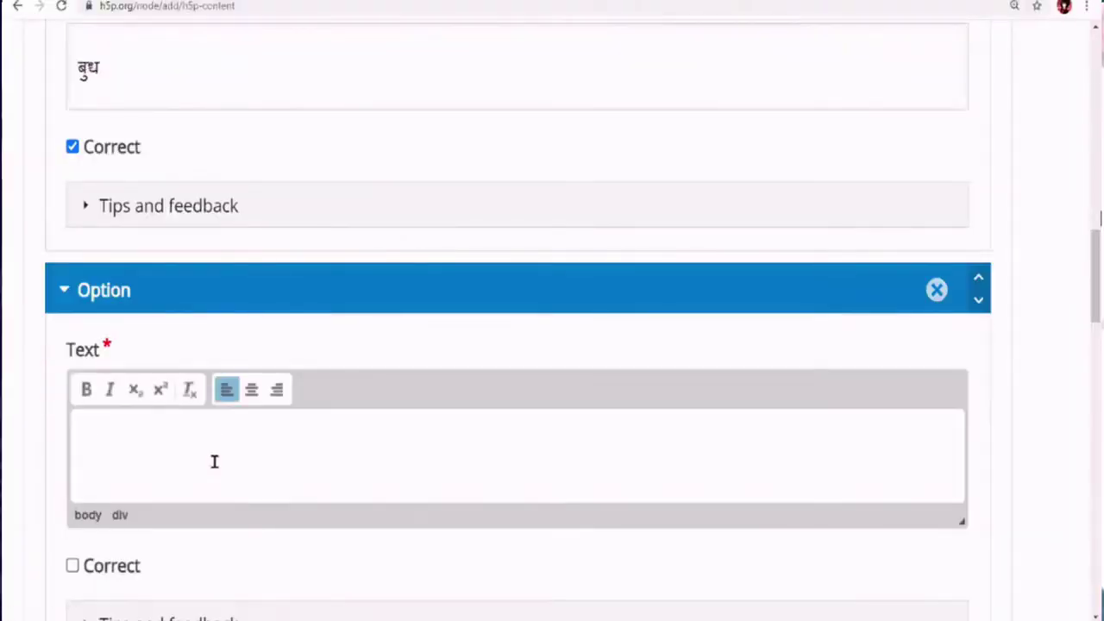
pyautogui.hotkey('ctrl', 'v')
# Step: Add a third answer option to the Multiple Choice question
pyautogui.scroll(-3, 358, 411)
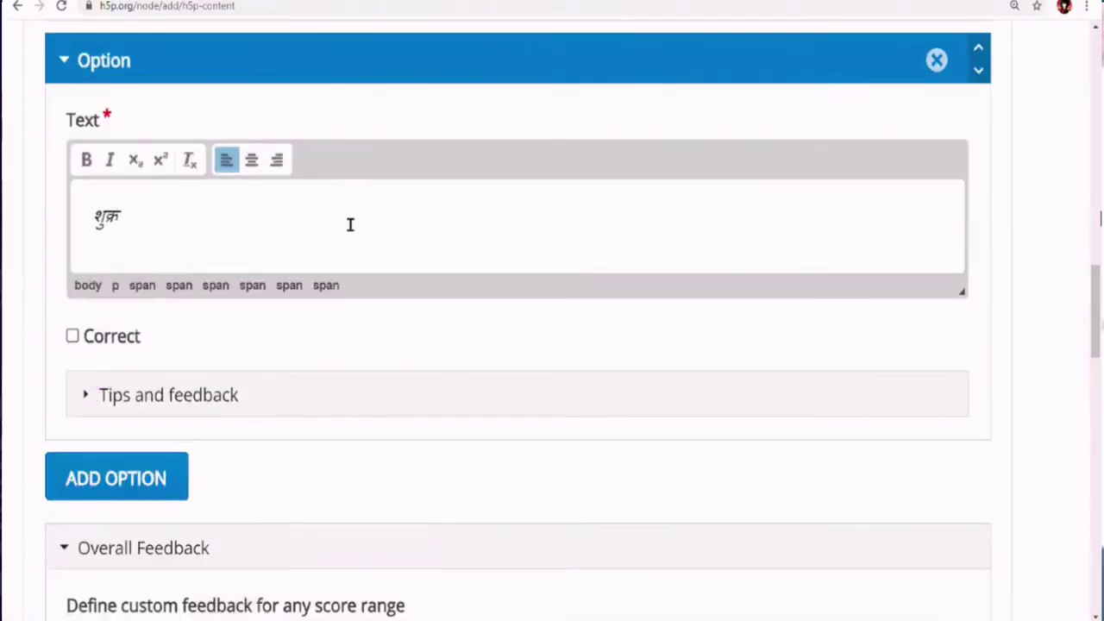
pyautogui.scroll(-2, 384, 293)
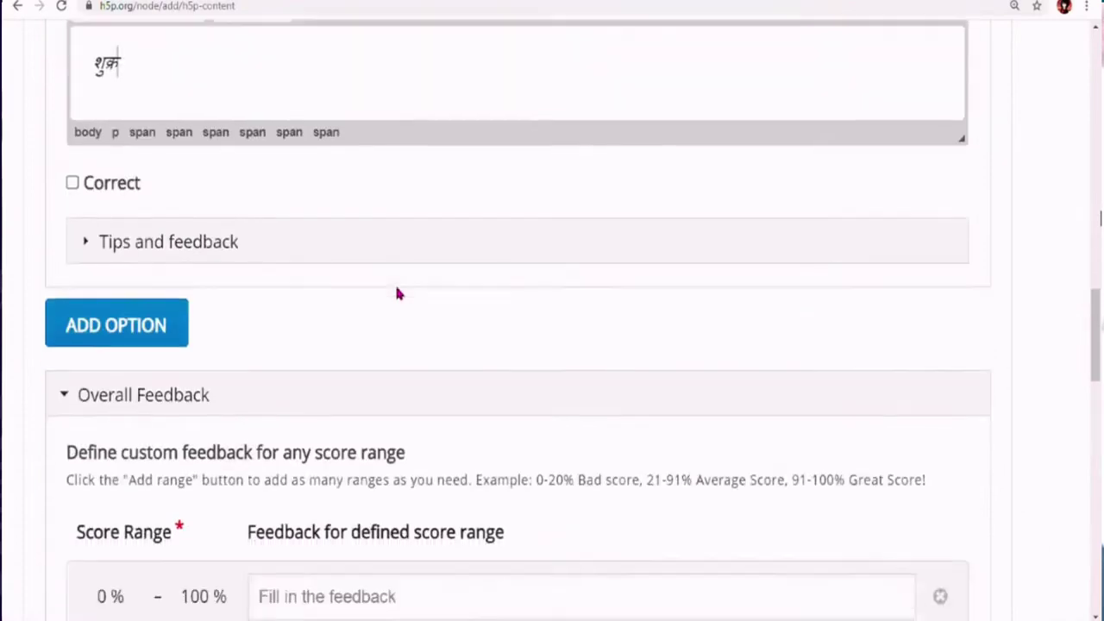
pyautogui.scroll(4, 397, 293)
pyautogui.scroll(4, 397, 293)
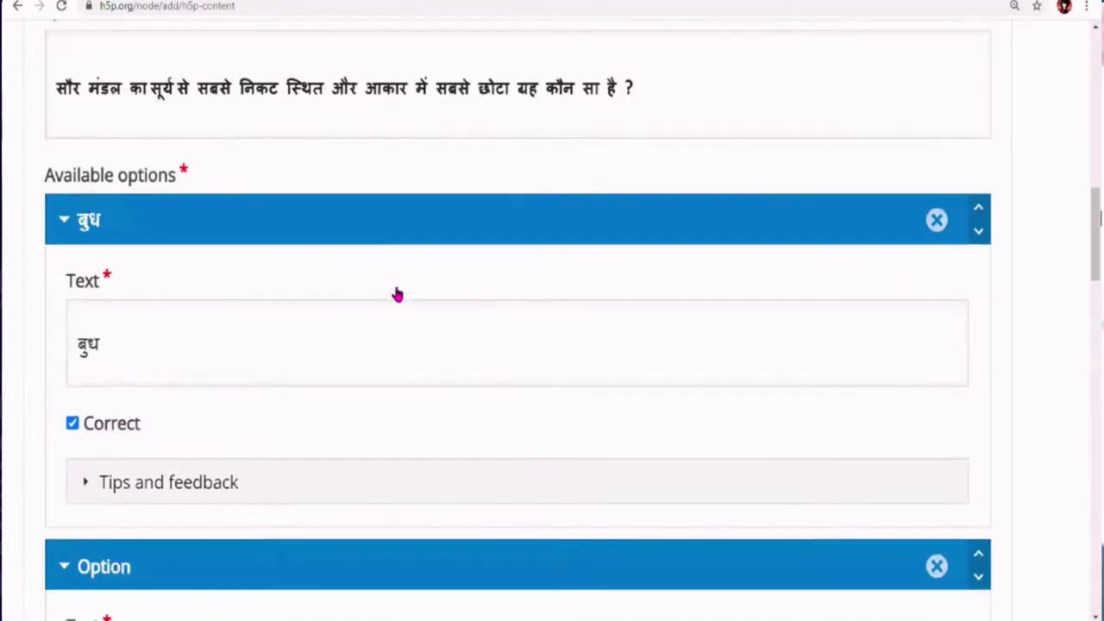
pyautogui.scroll(-3, 397, 293)
pyautogui.scroll(-5, 397, 294)
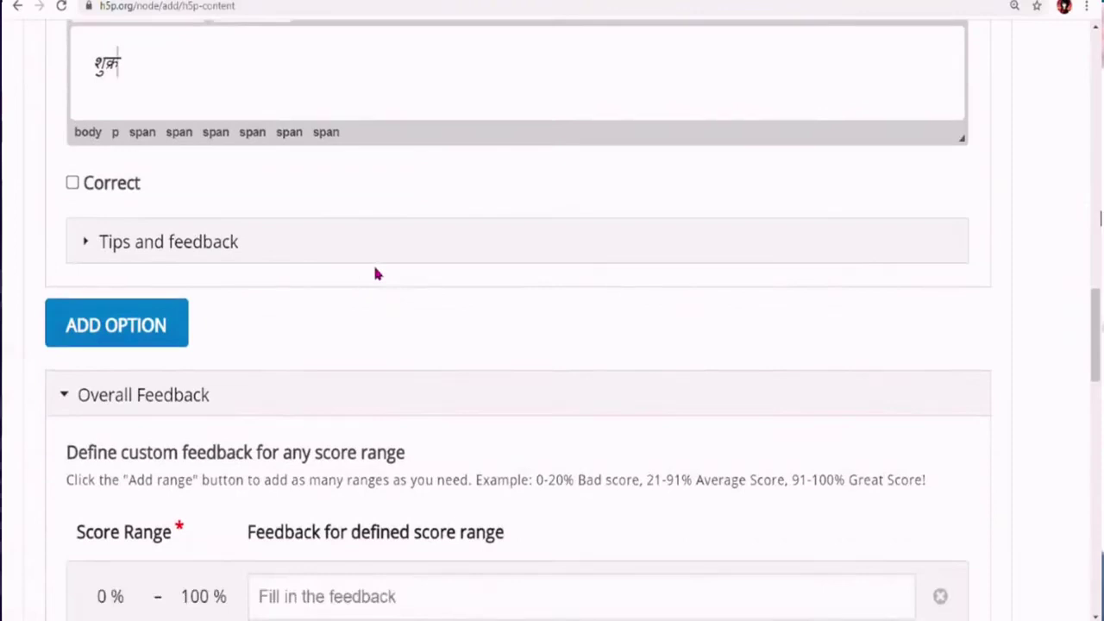
pyautogui.click(115, 337)
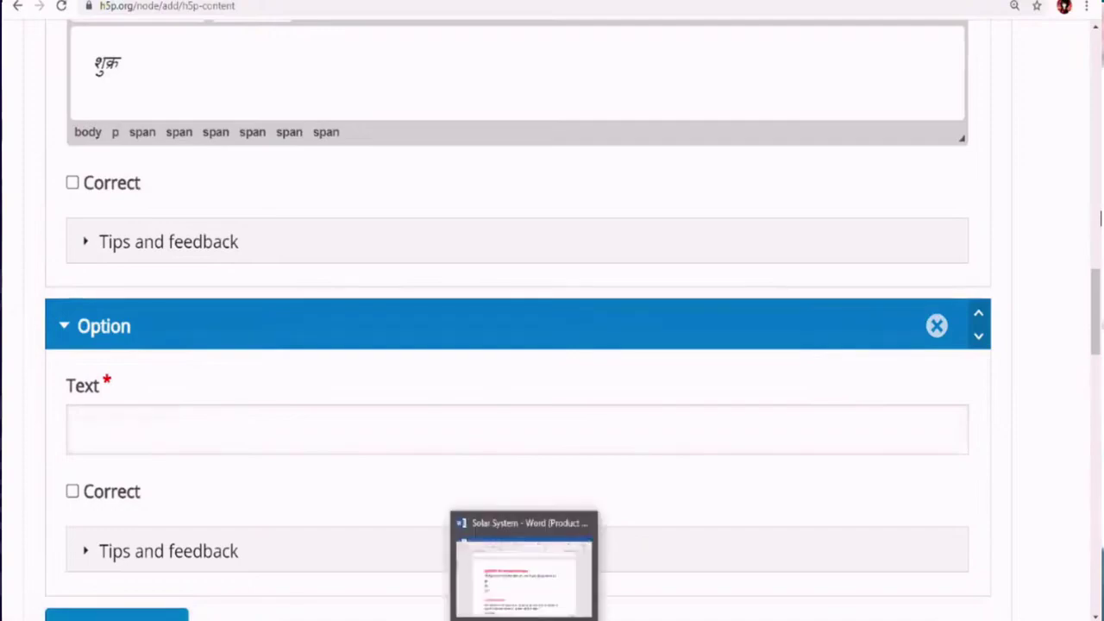
# Step: Switch to the Solar System Word document and select the answer "पृथ्वी" in the multiple-choice section
pyautogui.click(524, 569)
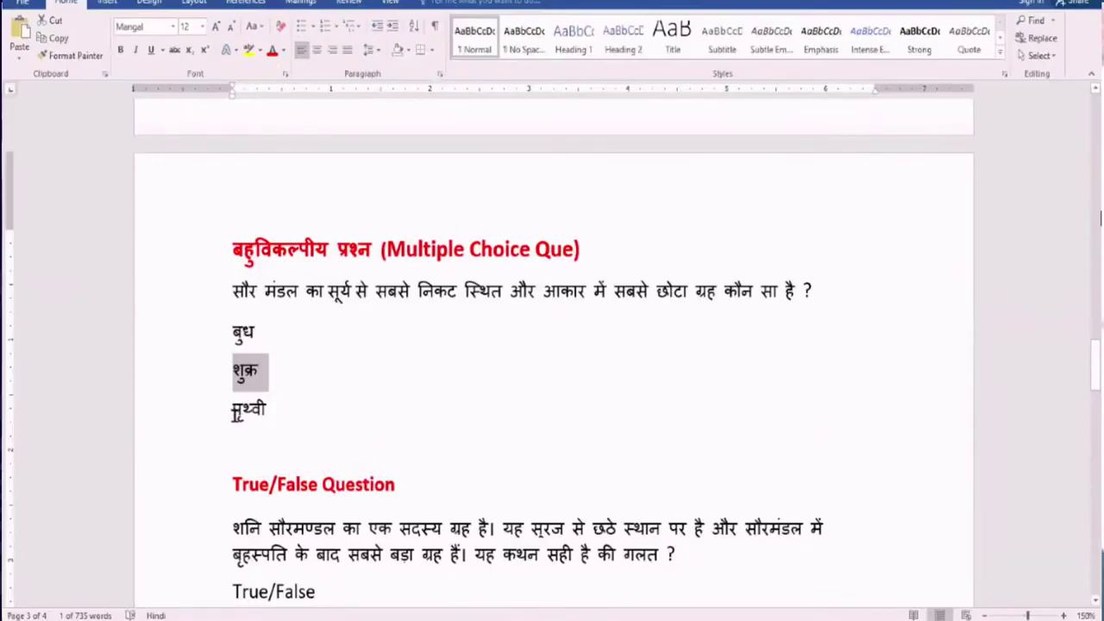
pyautogui.moveTo(234, 415); pyautogui.dragTo(269, 419)
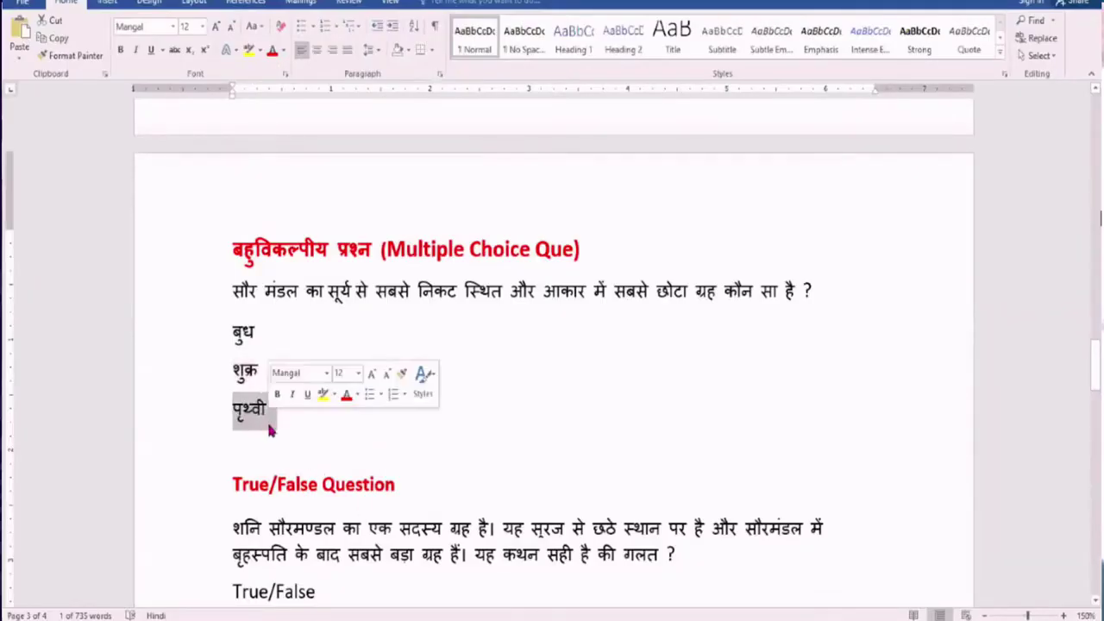